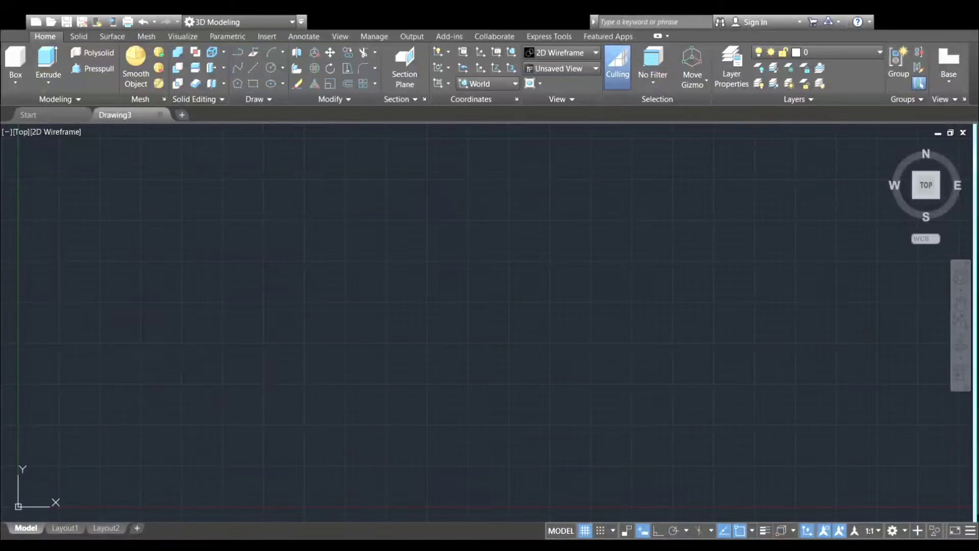
Start the Circle tool, then cancel it to leave the empty Front-view drawing ready.
click(270, 71)
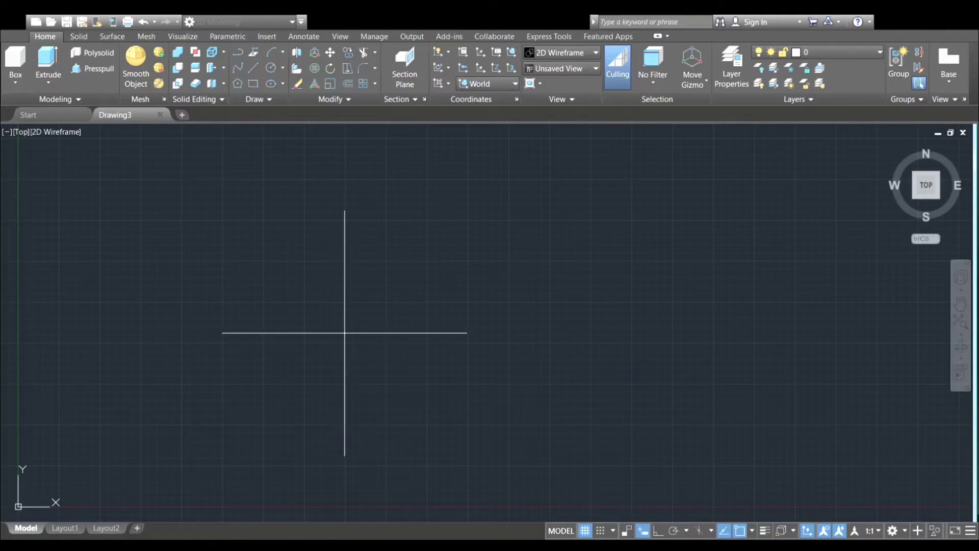
key(Escape)
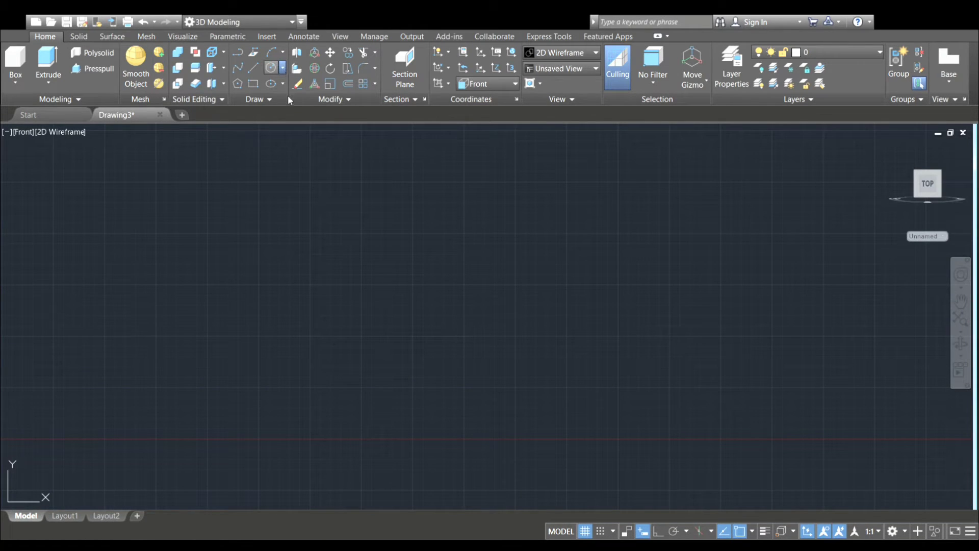
Draw two concentric circles from one centre, the outer with radius 10.
key(c)
key(Return)
click(303, 309)
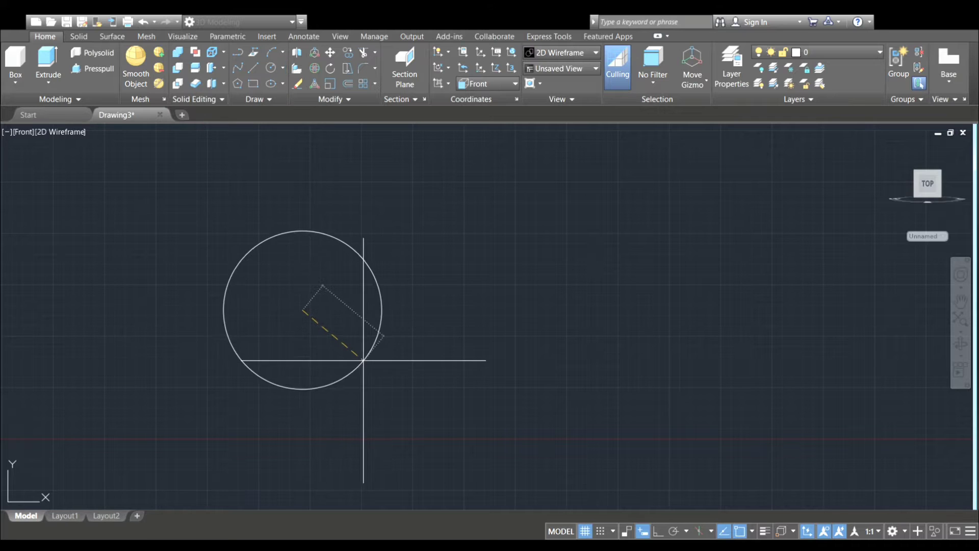
text(10)
key(Return)
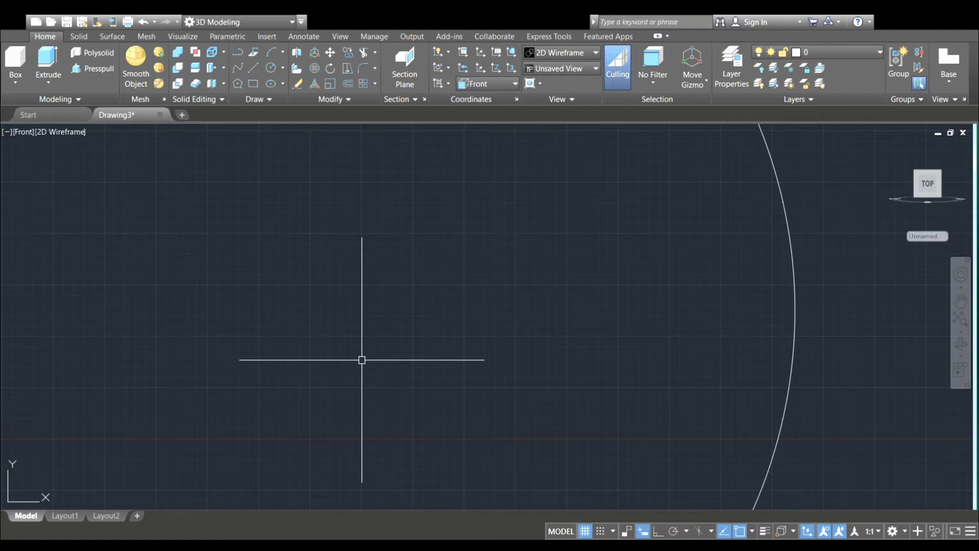
scroll(507, 249, down, 6)
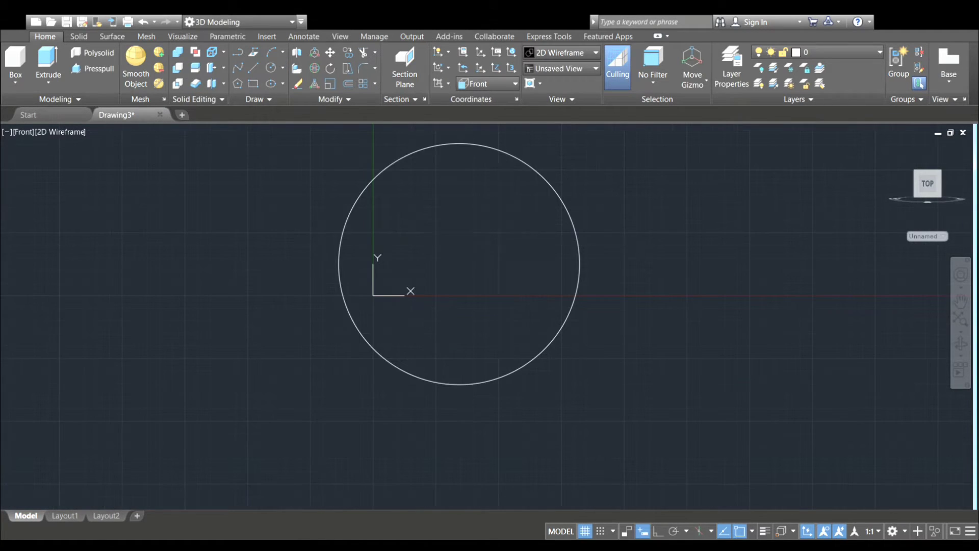
click(459, 263)
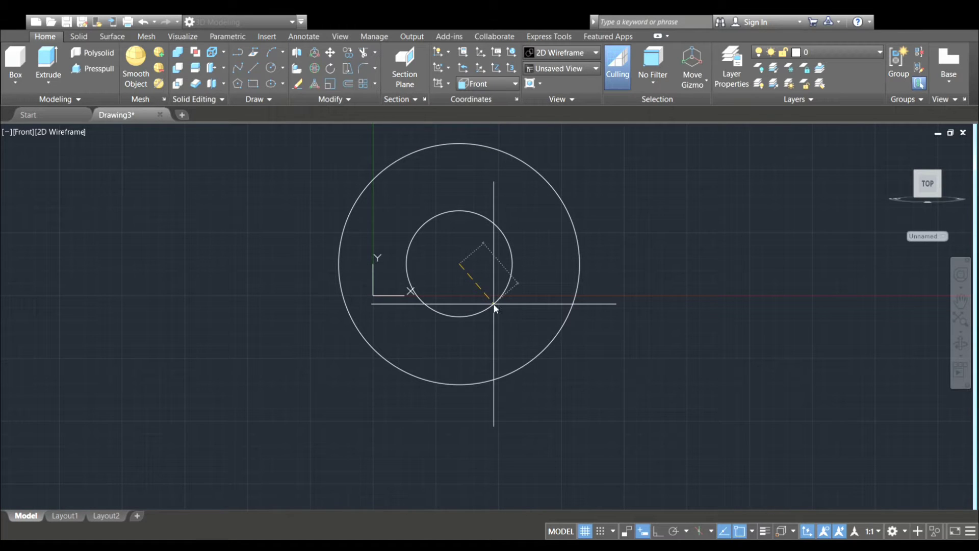
key(Return)
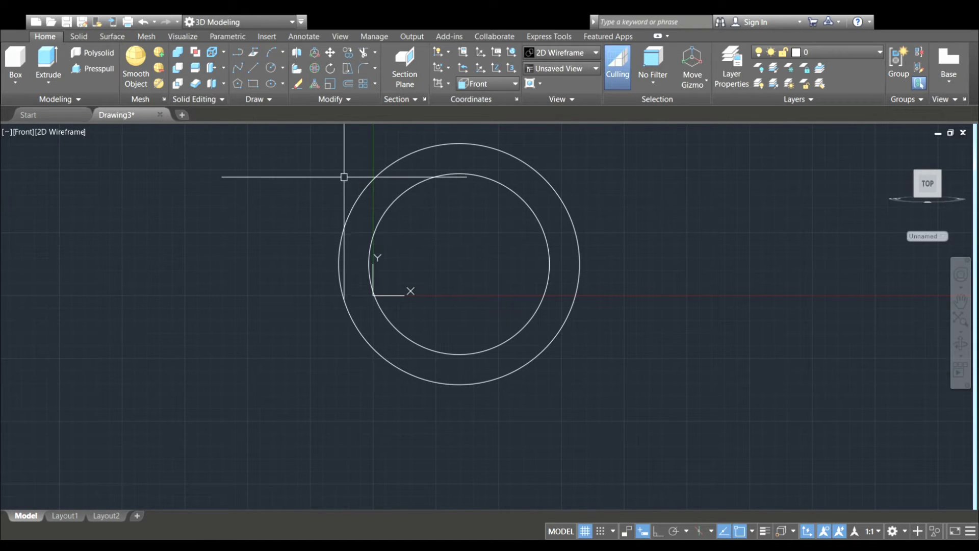
Draw a horizontal line across the outer circle's full diameter between its quadrants.
scroll(345, 175, up, 2)
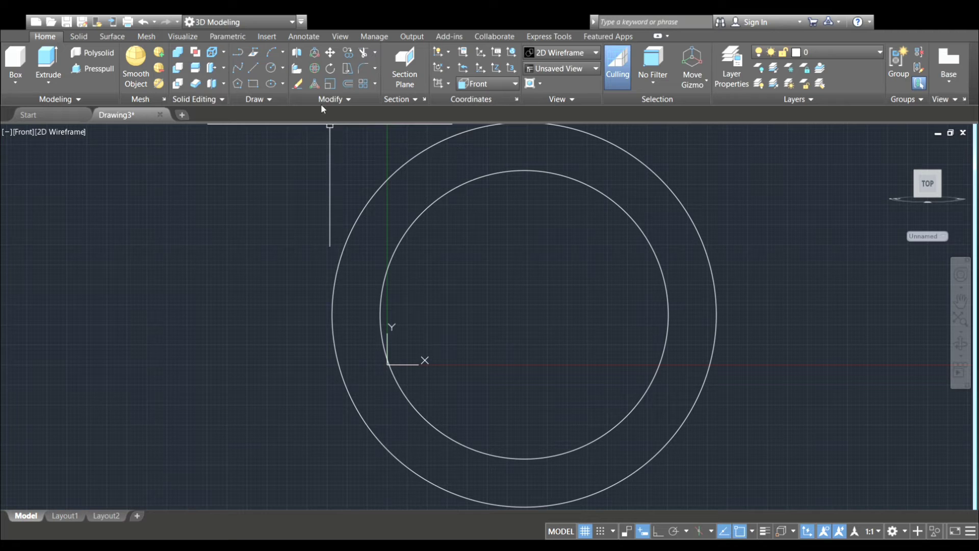
click(263, 73)
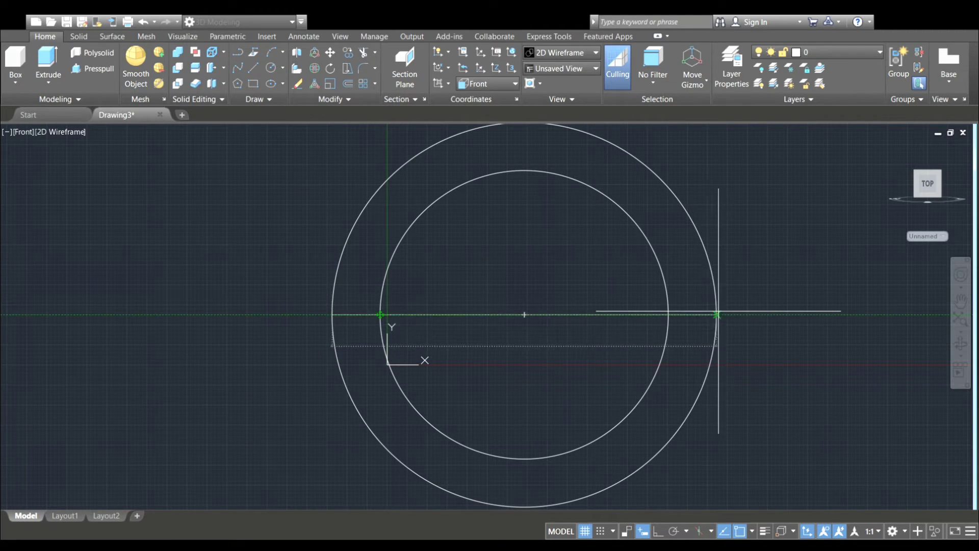
click(717, 315)
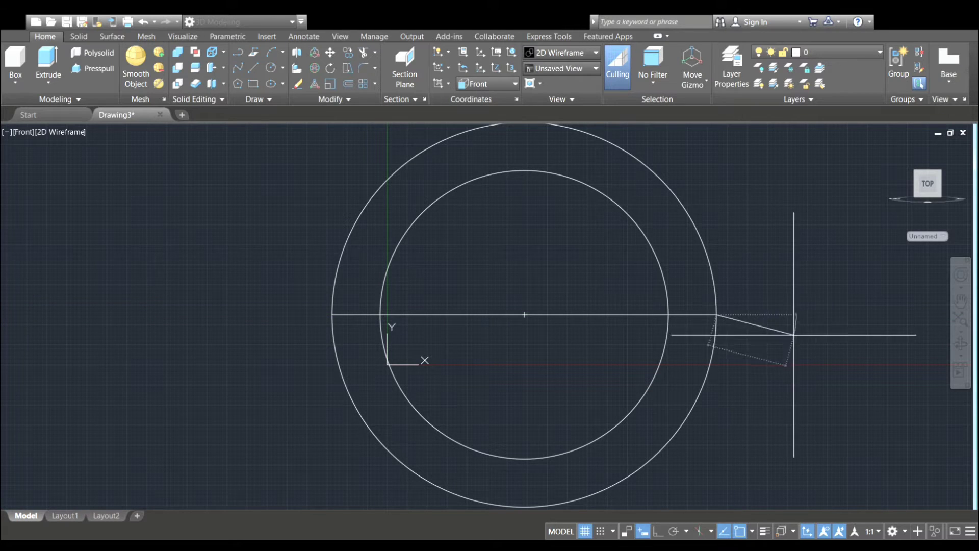
key(Escape)
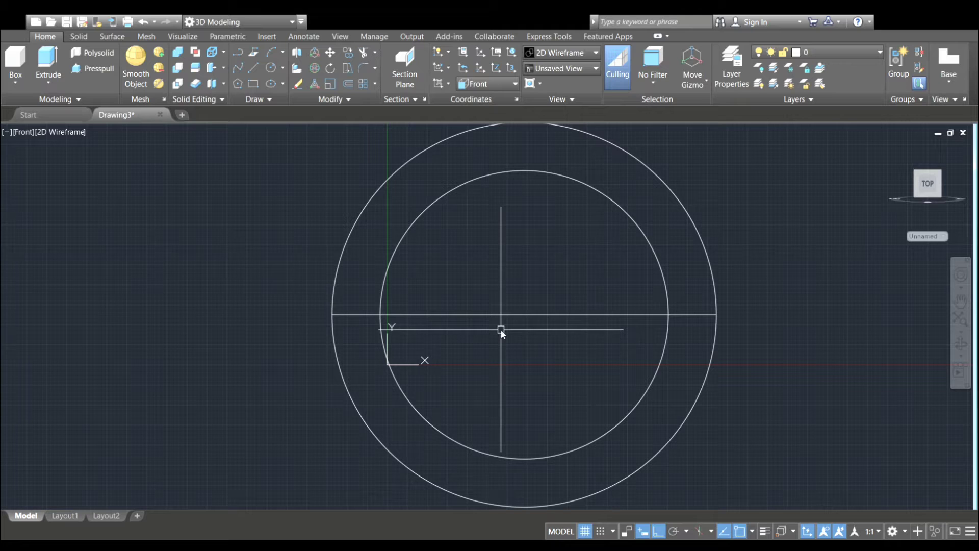
Trim away the lower halves of both circles and the line segment inside the inner arc.
text(tr)
key(Return)
click(335, 345)
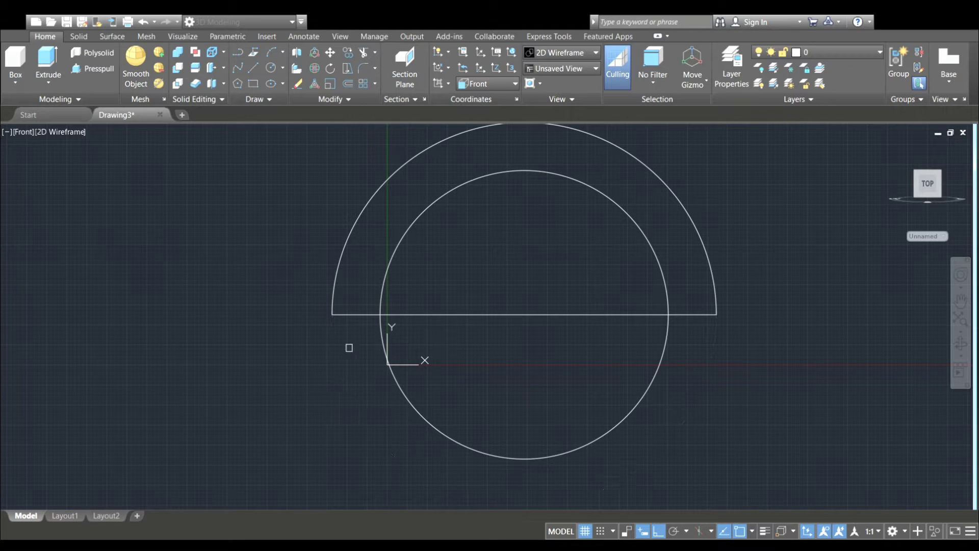
click(381, 340)
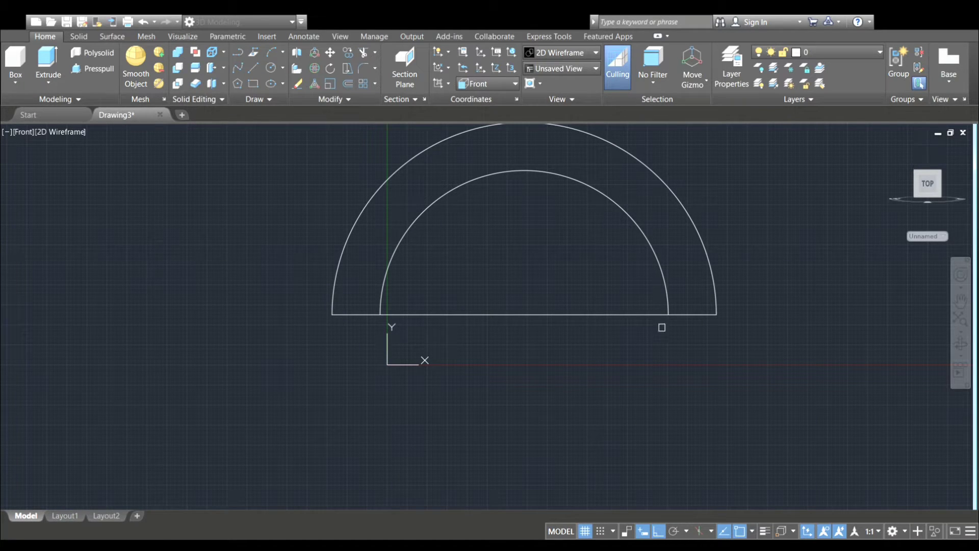
click(543, 317)
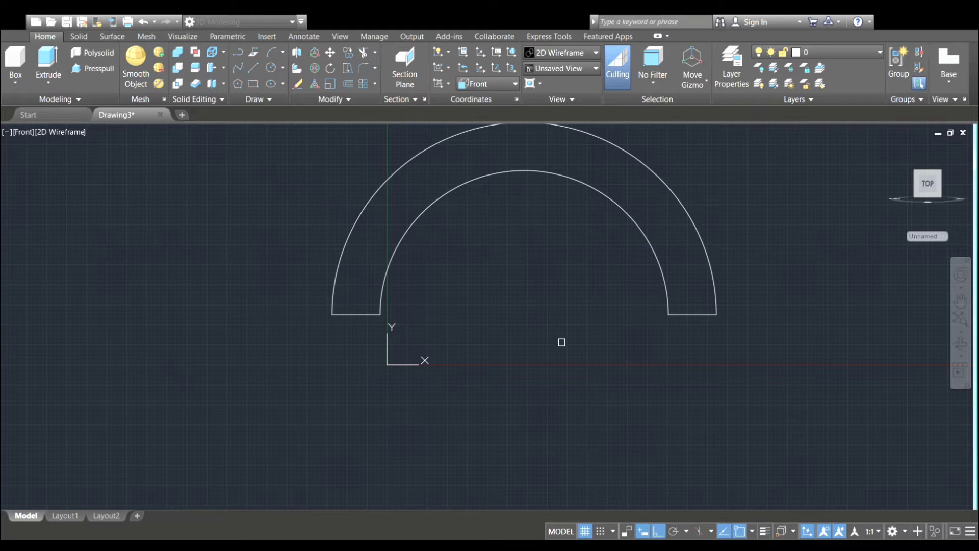
scroll(561, 342, down, 4)
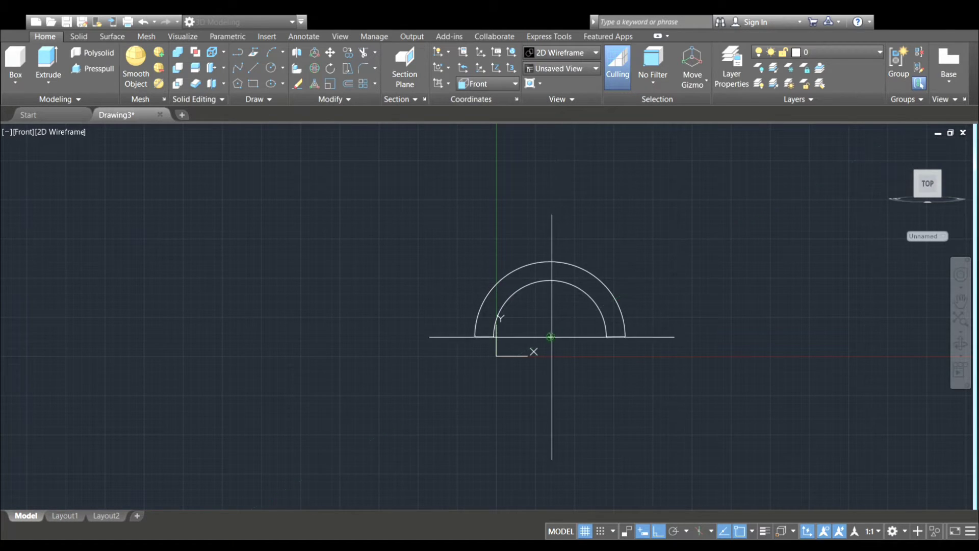
Draw the arm outline from the arch base centre: 90 long, 10 high, closing at the arch end.
click(551, 336)
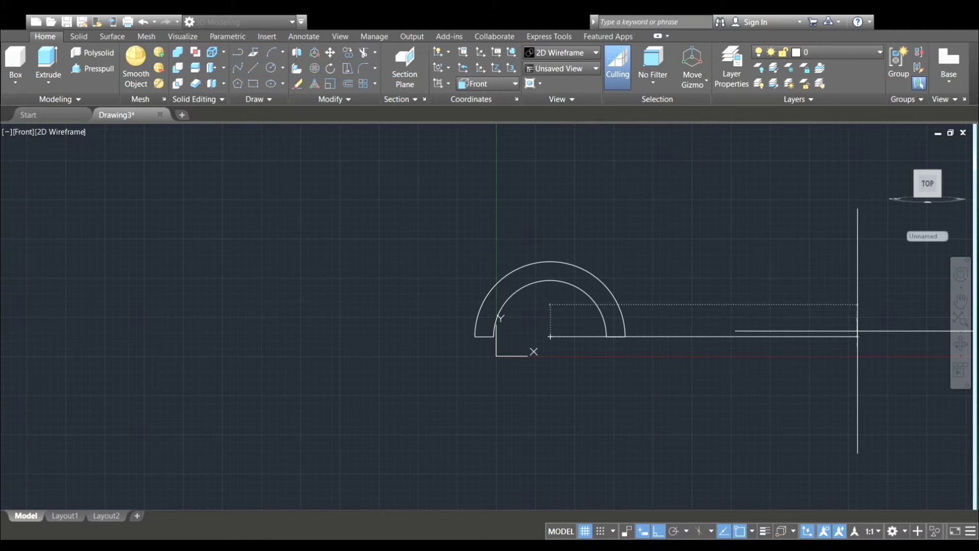
text(90)
key(Return)
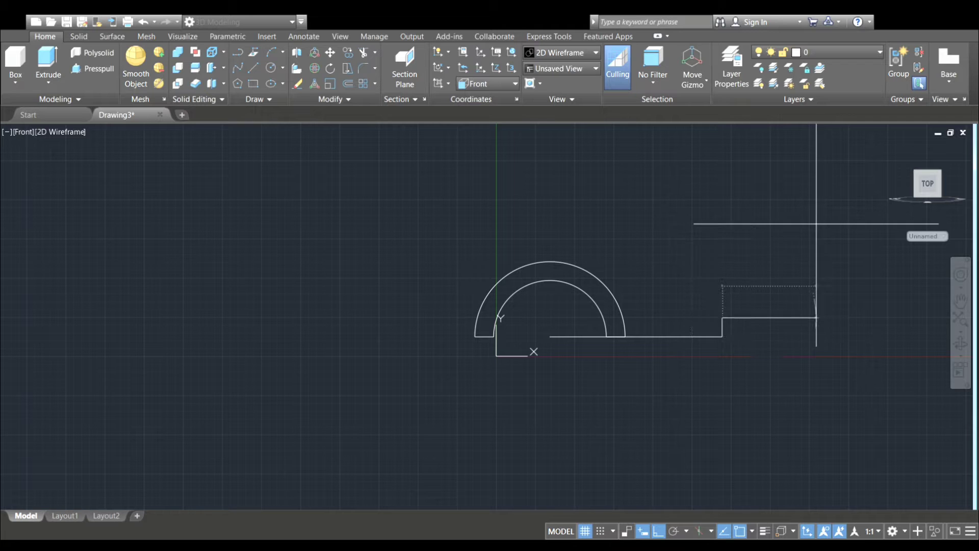
text(10)
key(Return)
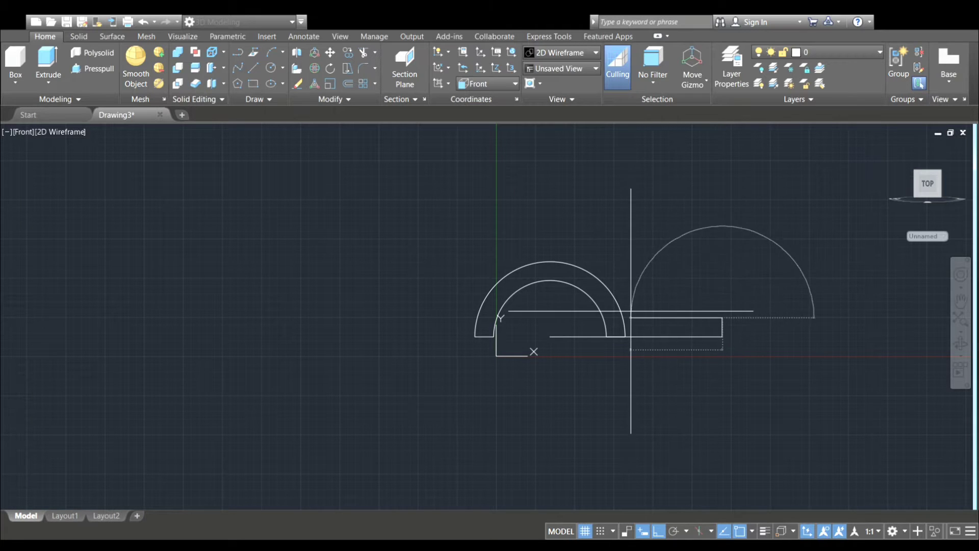
click(622, 318)
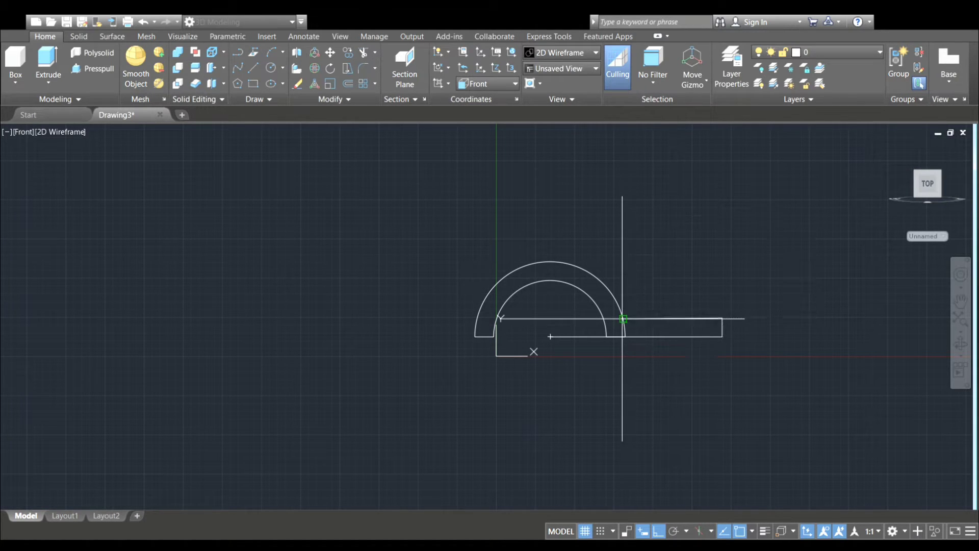
key(Return)
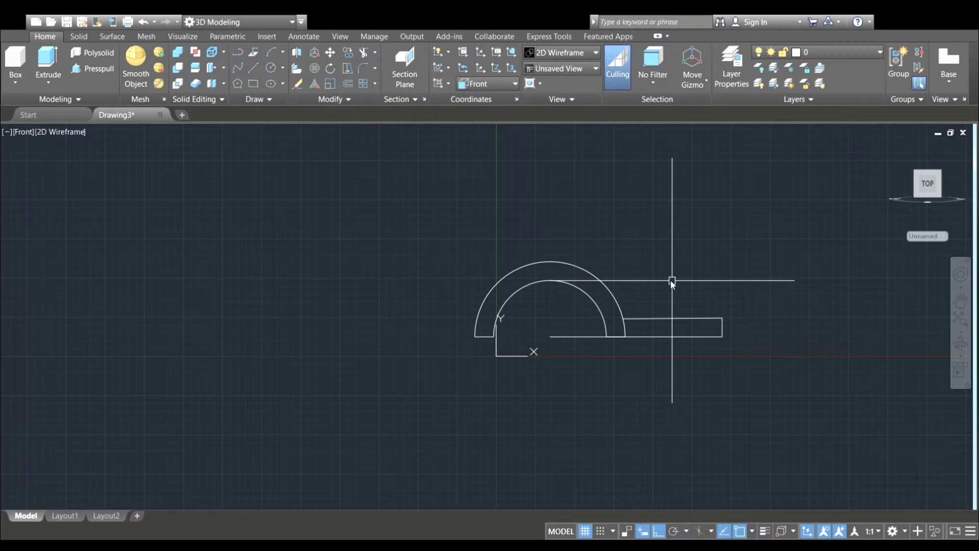
Use EXT to remove the leftover arm line inside the inner arc.
text(ext)
key(Return)
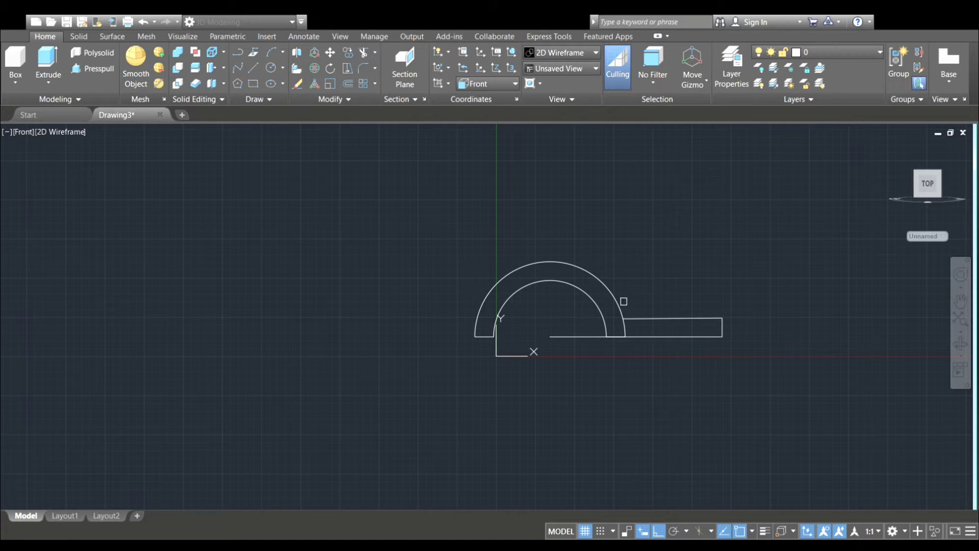
shift+click(566, 335)
Draw a vertical centre line from the arch base centre up above the arch.
key(Return)
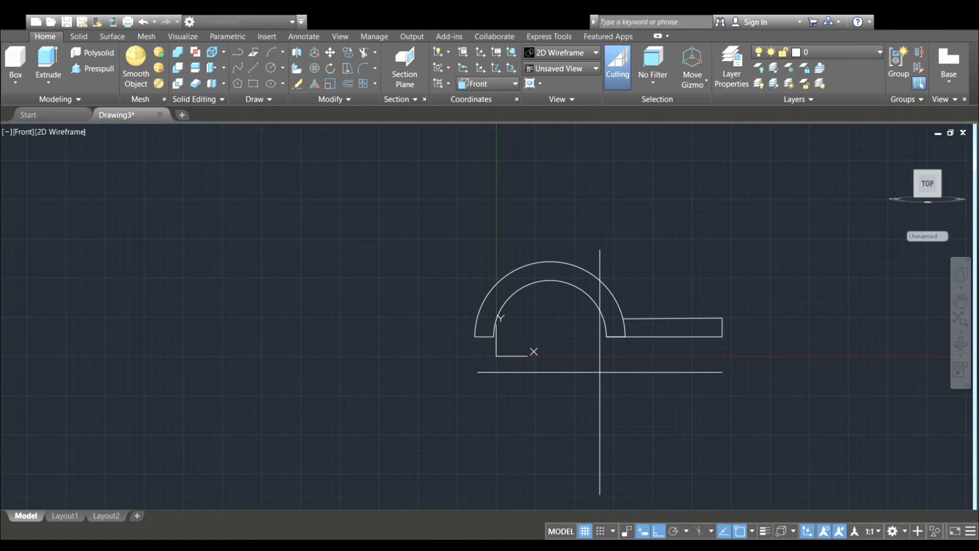
click(535, 337)
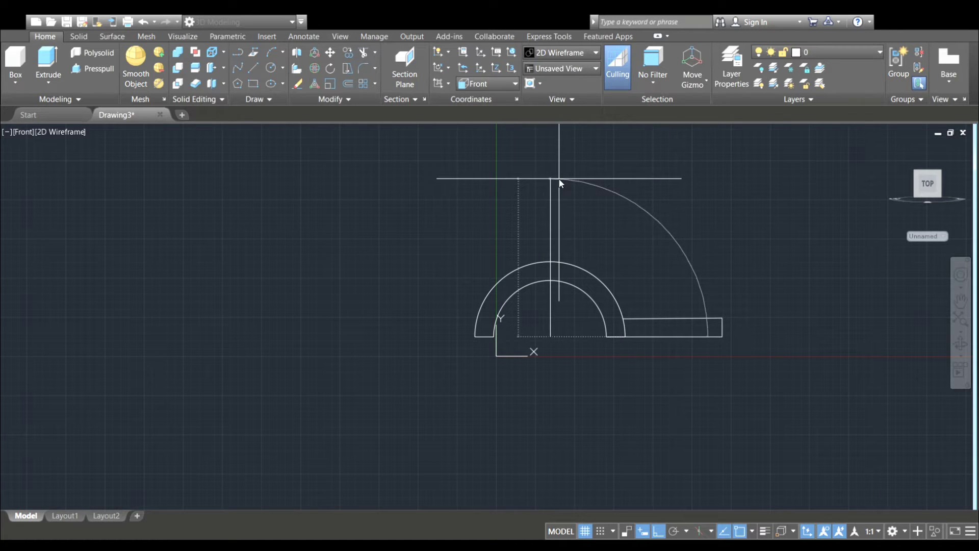
click(559, 182)
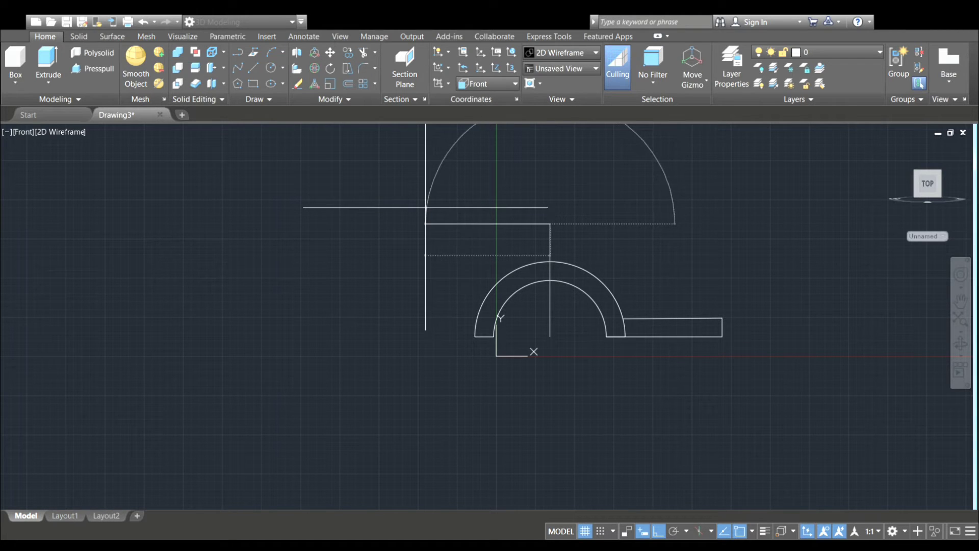
key(Escape)
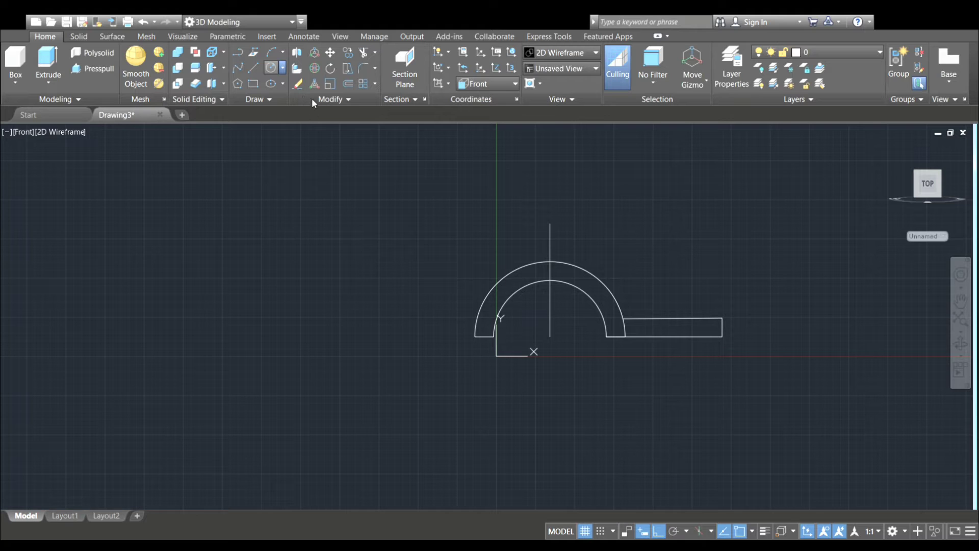
Place a small circle on the centre line tangent to the arch crest, then select it.
click(549, 223)
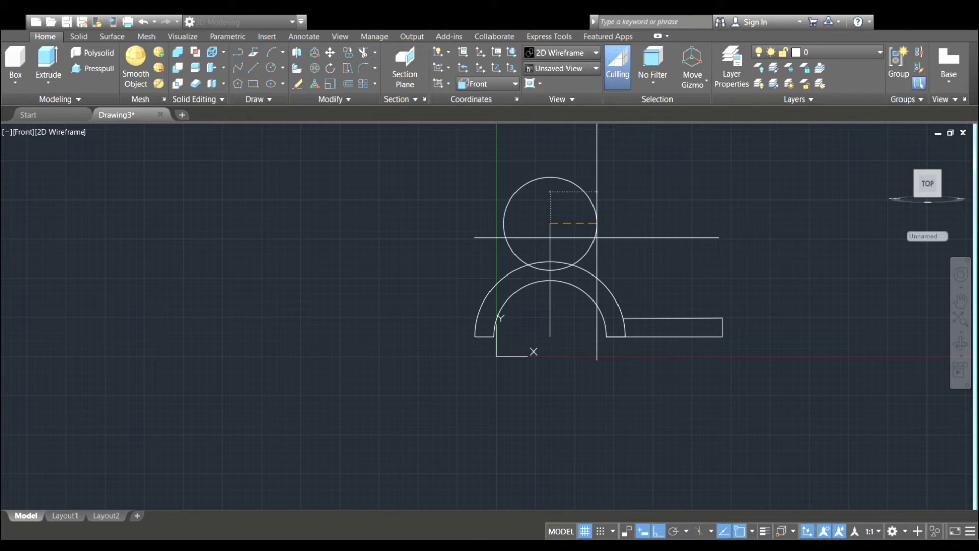
key(Return)
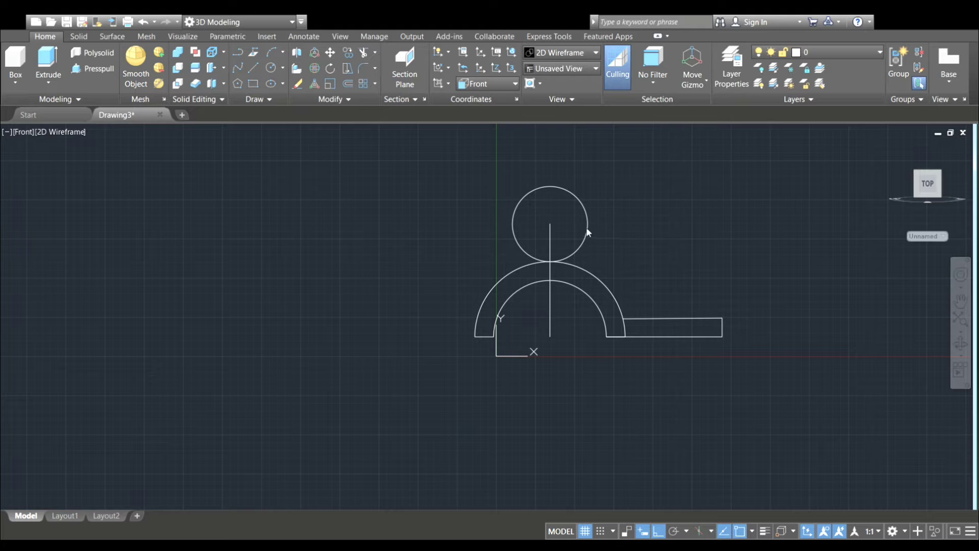
click(579, 201)
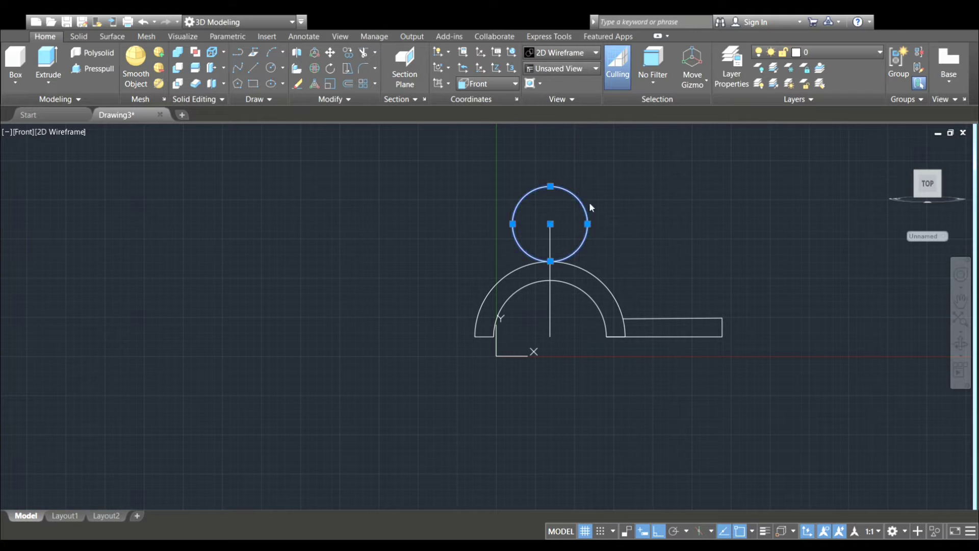
Replace the old circle with a Center, Radius circle centred above the arch.
key(Delete)
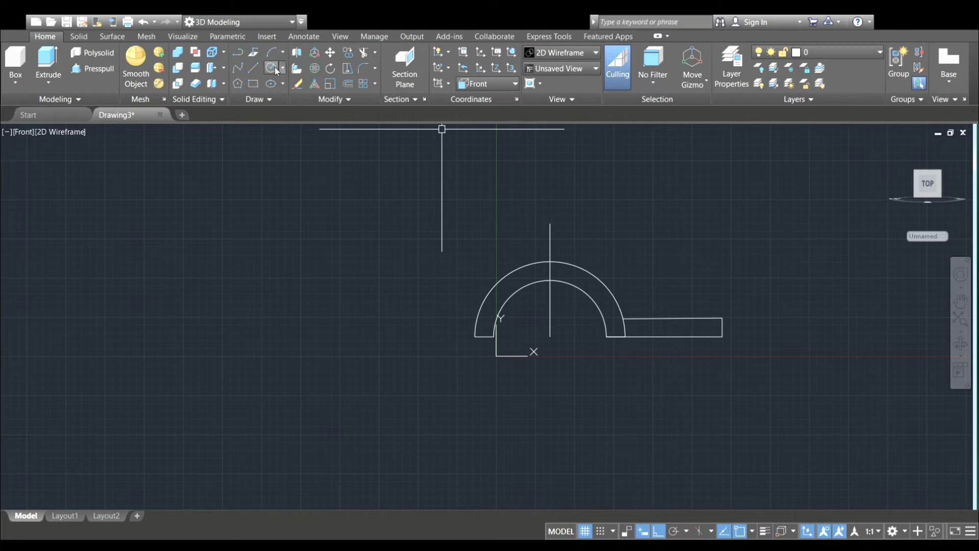
click(282, 70)
click(302, 84)
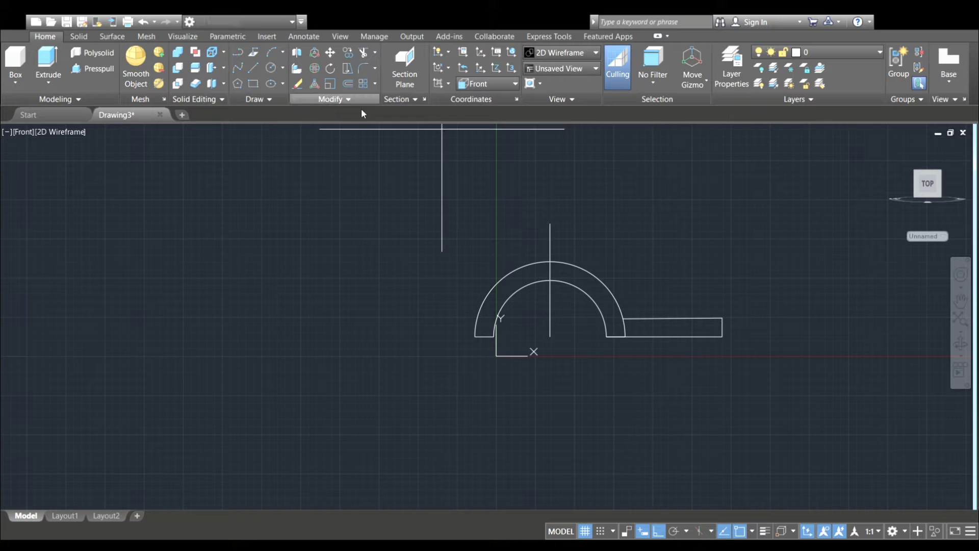
click(550, 223)
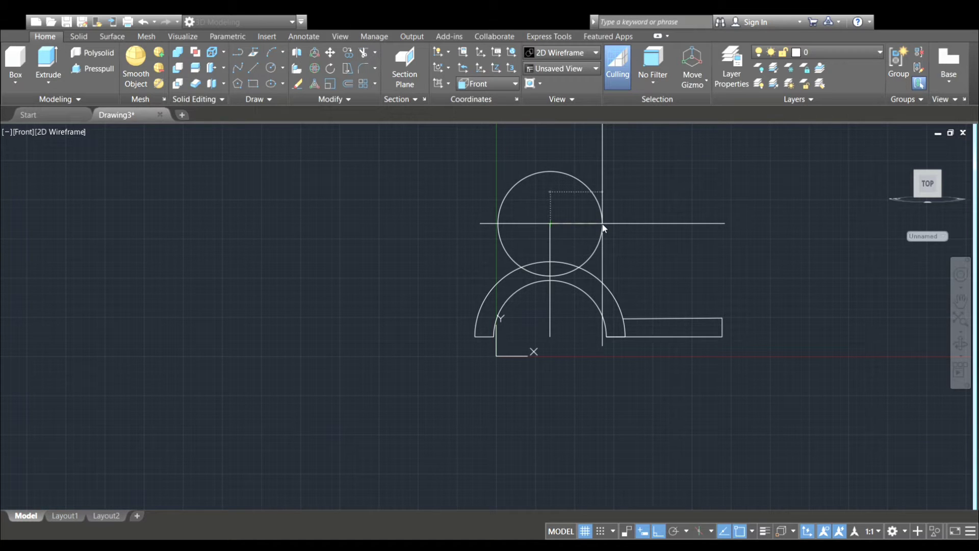
key(Return)
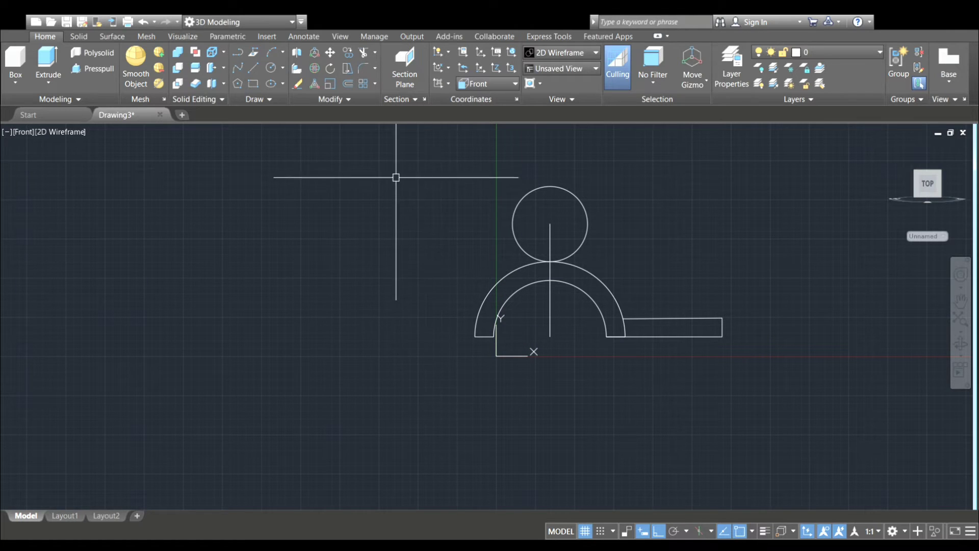
Draw a vertical line rising from the arch's outer left end.
key(l)
key(Return)
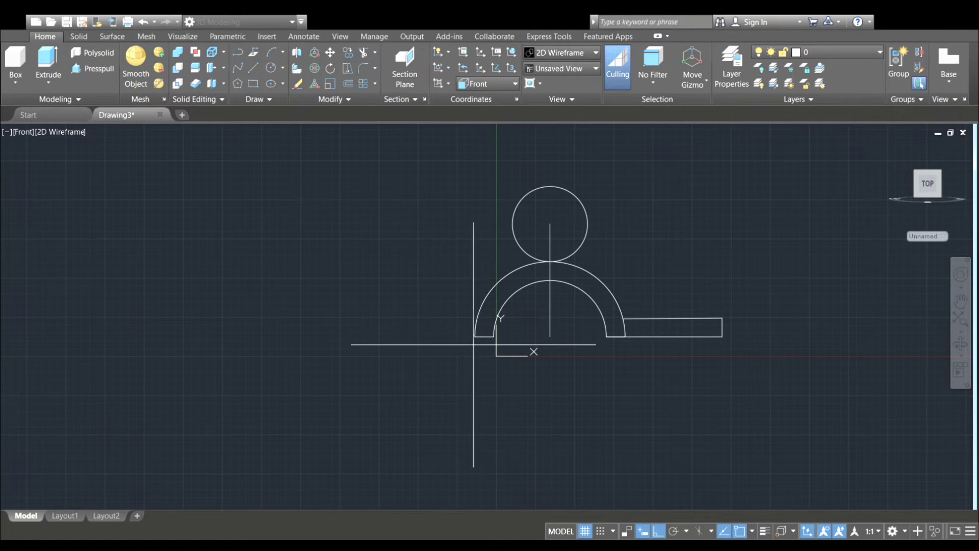
click(475, 336)
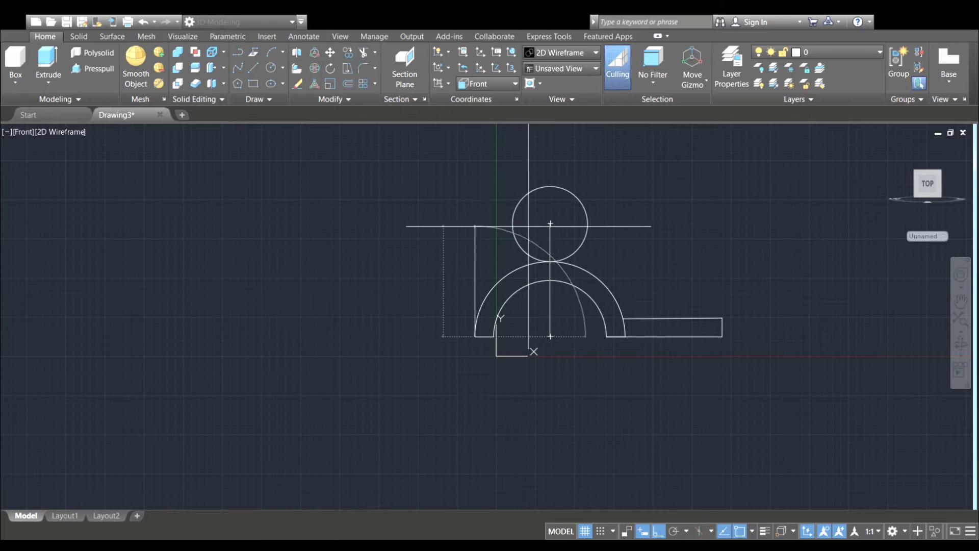
key(Escape)
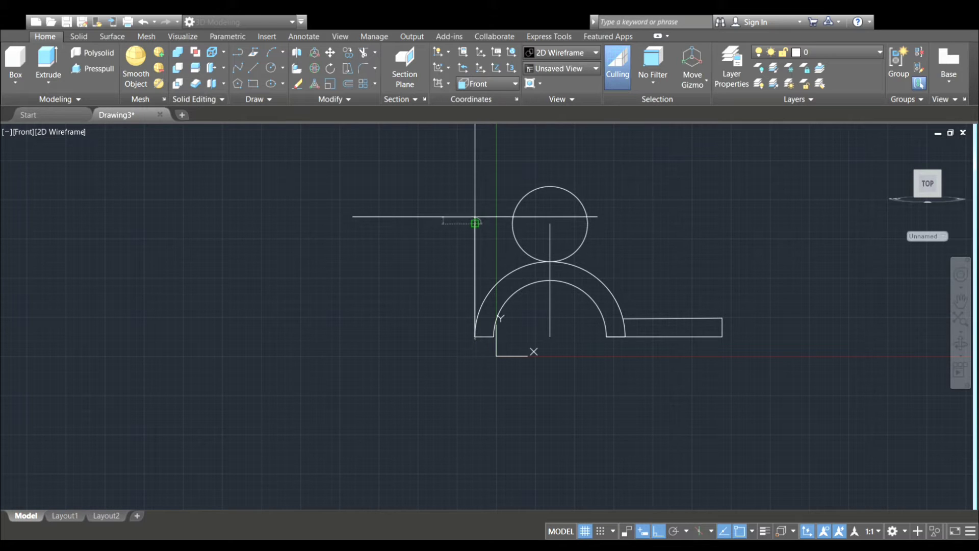
key(Escape)
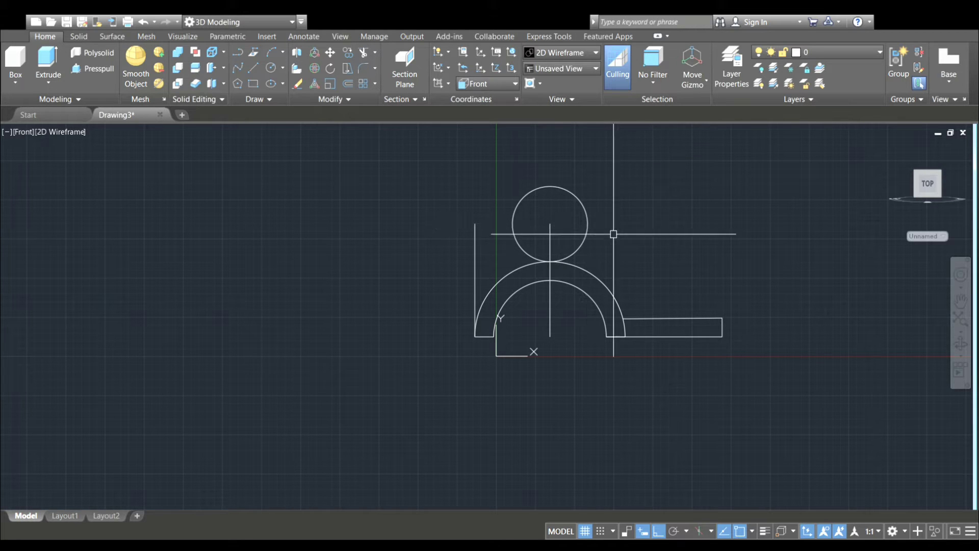
Delete the circle and the vertical centre line, then start a line from the upright's top.
click(587, 234)
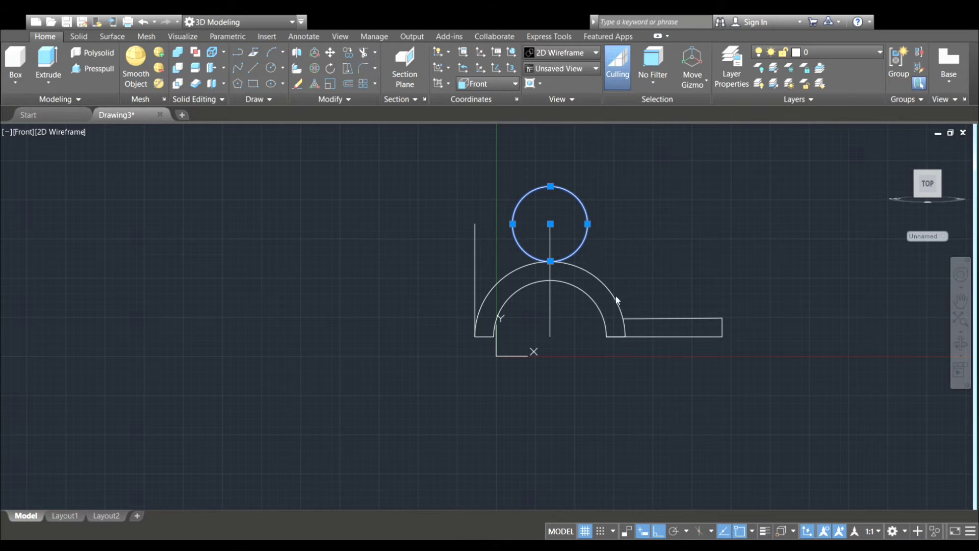
key(Delete)
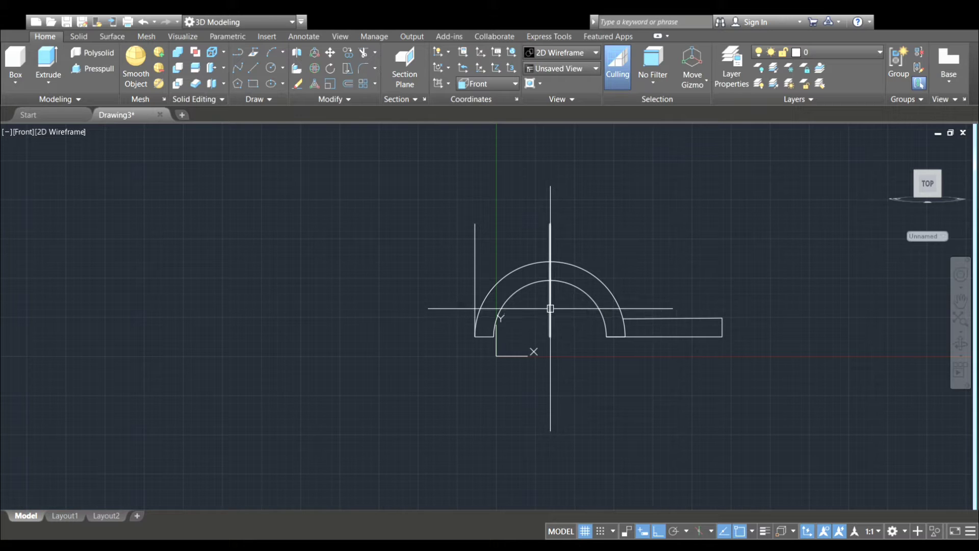
click(550, 308)
key(Escape)
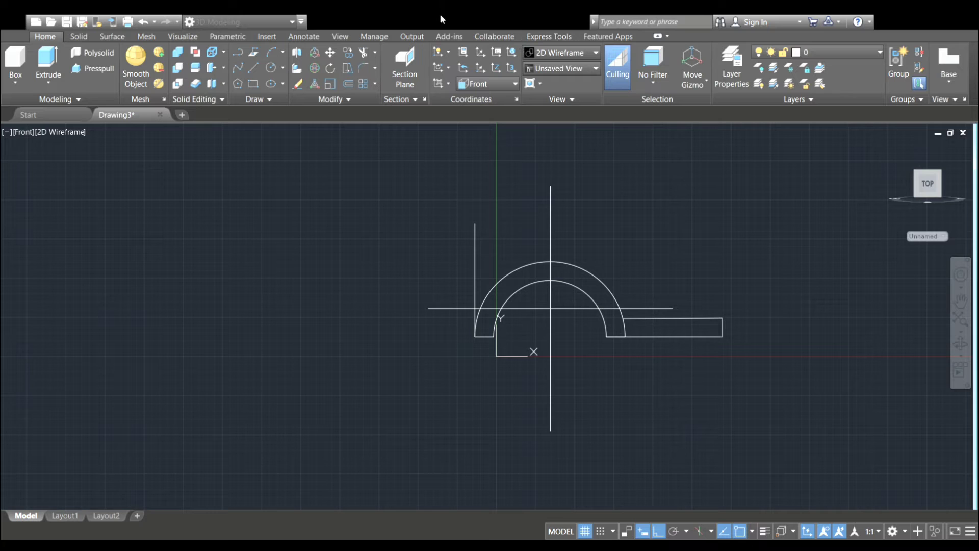
click(475, 223)
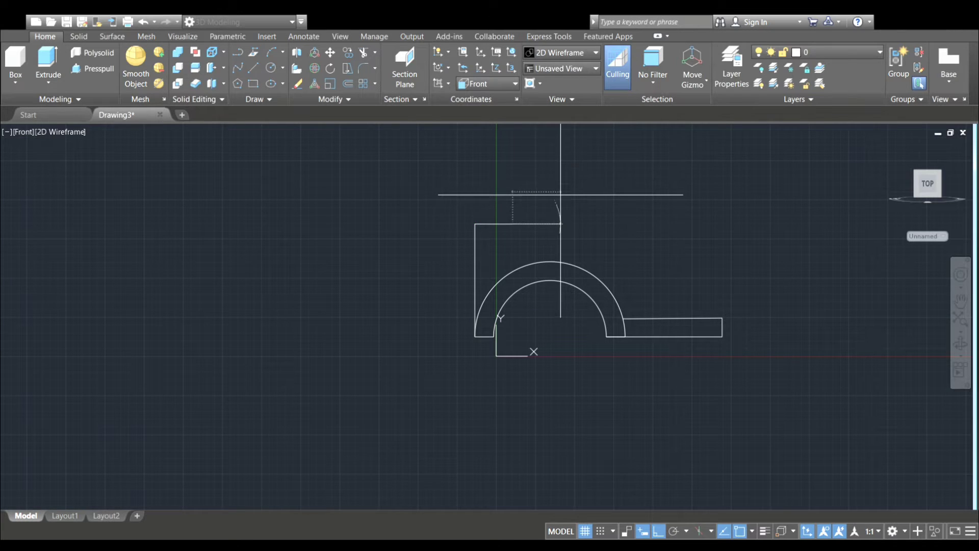
Finish the short horizontal line and draw a circle at its end reaching the upright.
key(Escape)
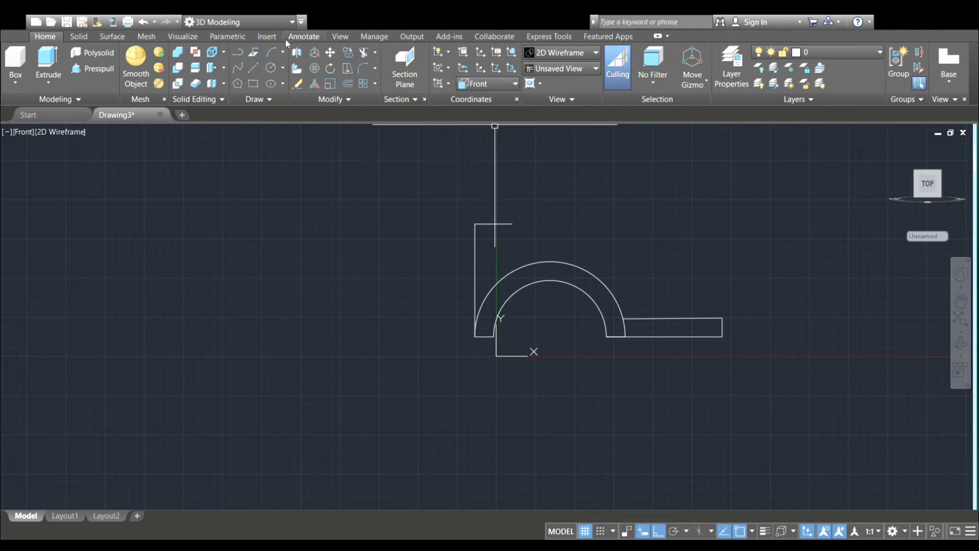
click(275, 66)
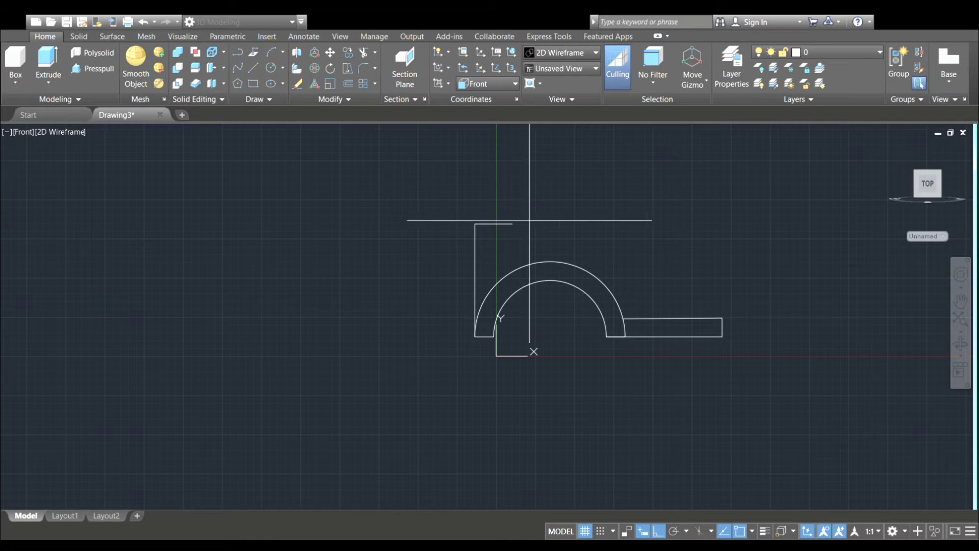
click(513, 223)
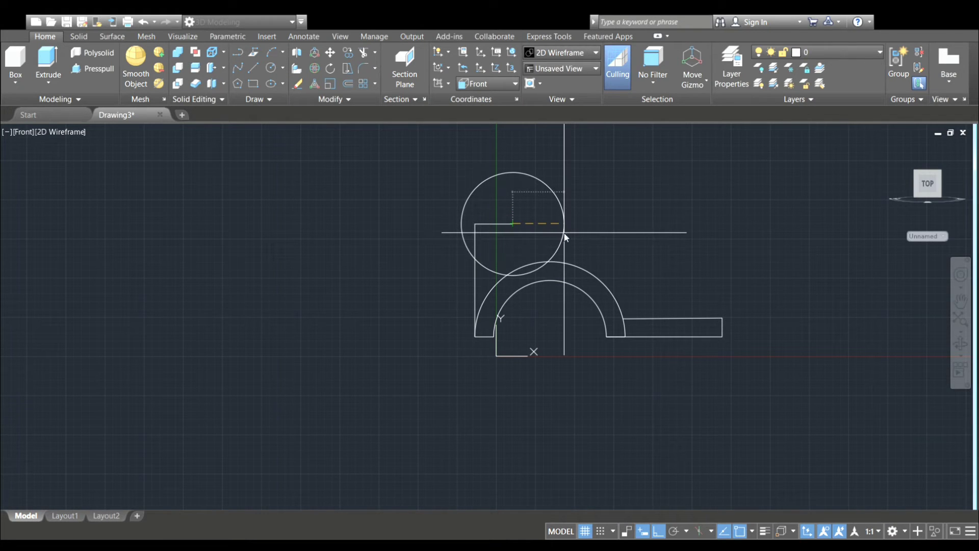
key(Return)
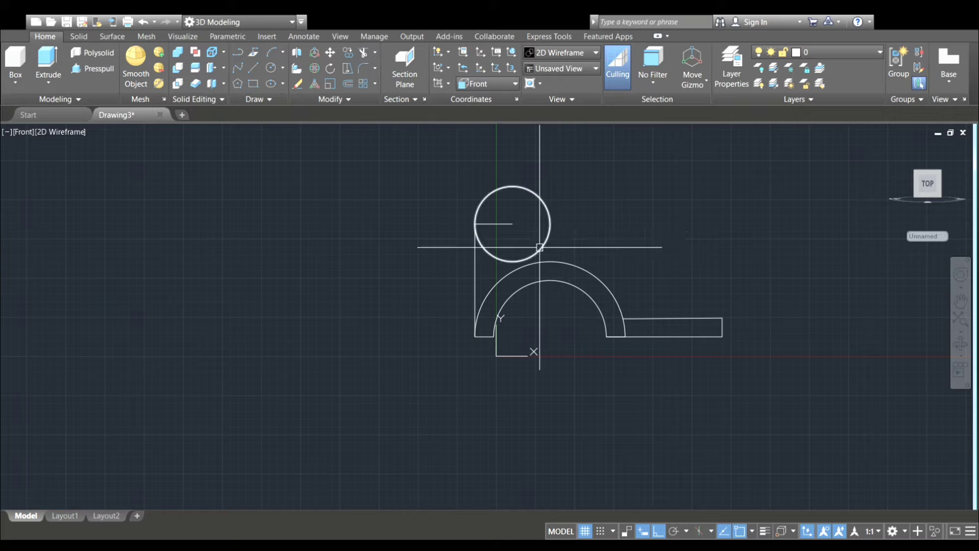
Draw a vertical line from the circle's right edge to the arch and trim the circle's lower half.
text(l)
key(Return)
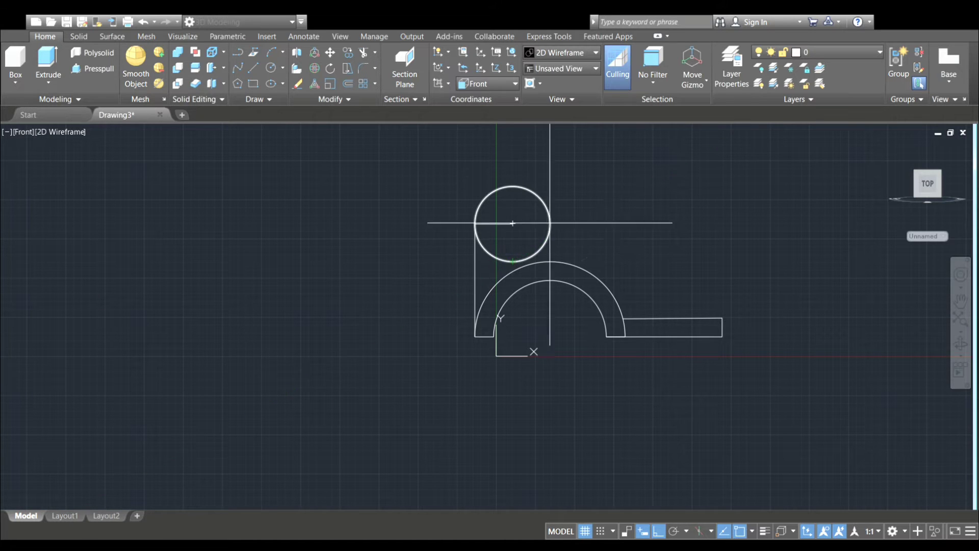
click(550, 261)
click(550, 223)
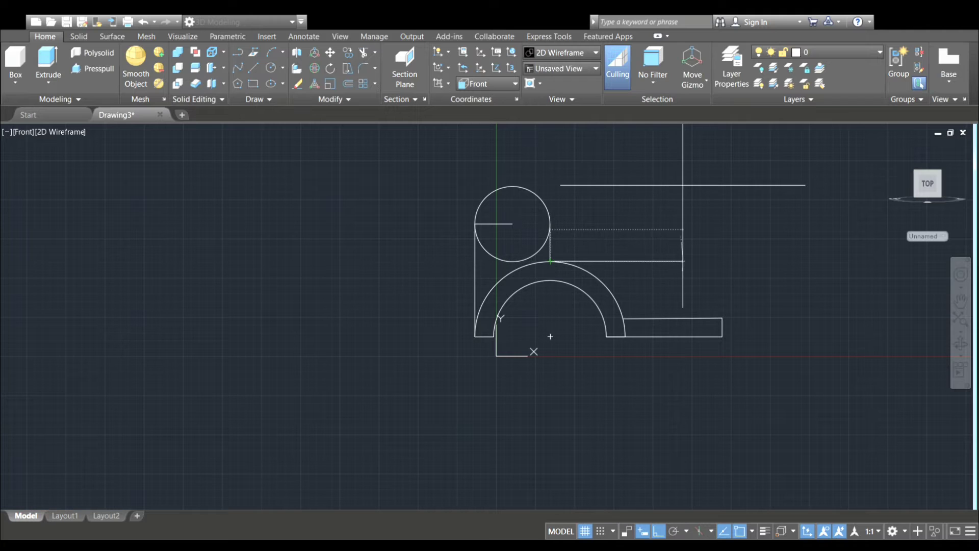
key(Escape)
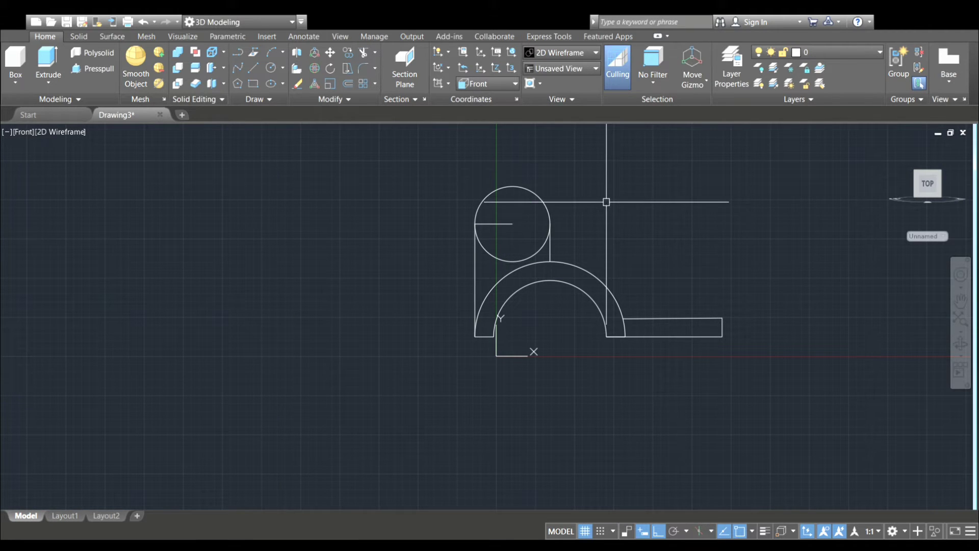
click(507, 257)
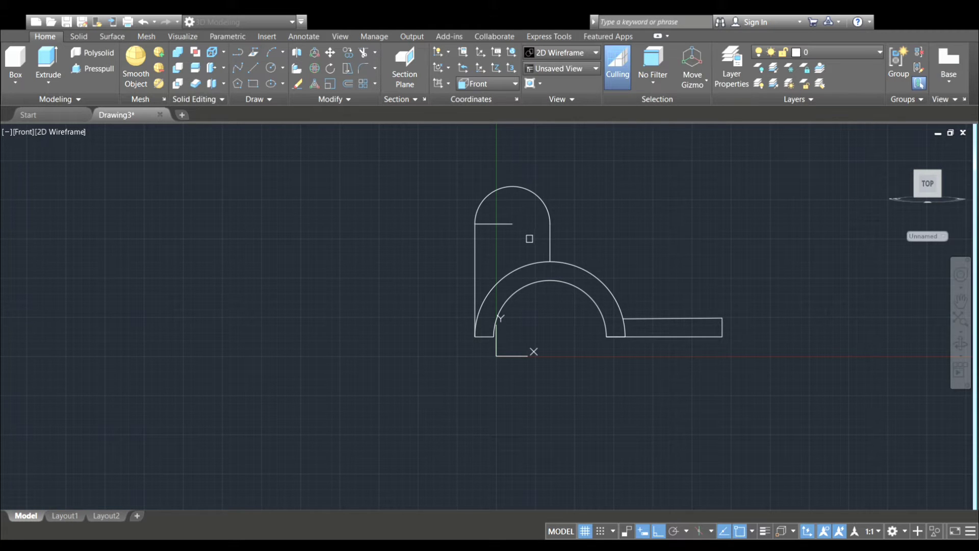
key(Escape)
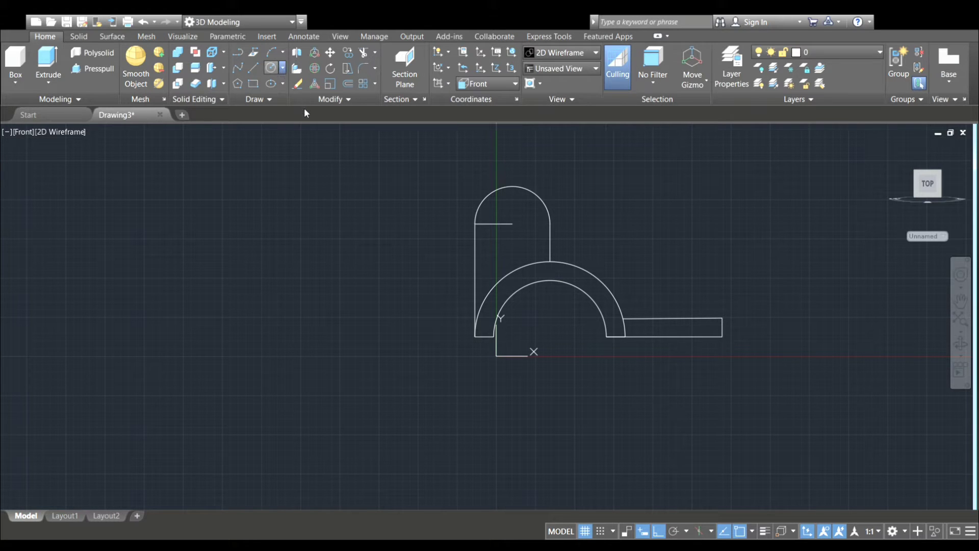
Draw the hole circle at the lug centre, delete the short construction line, and recentre the view.
click(534, 227)
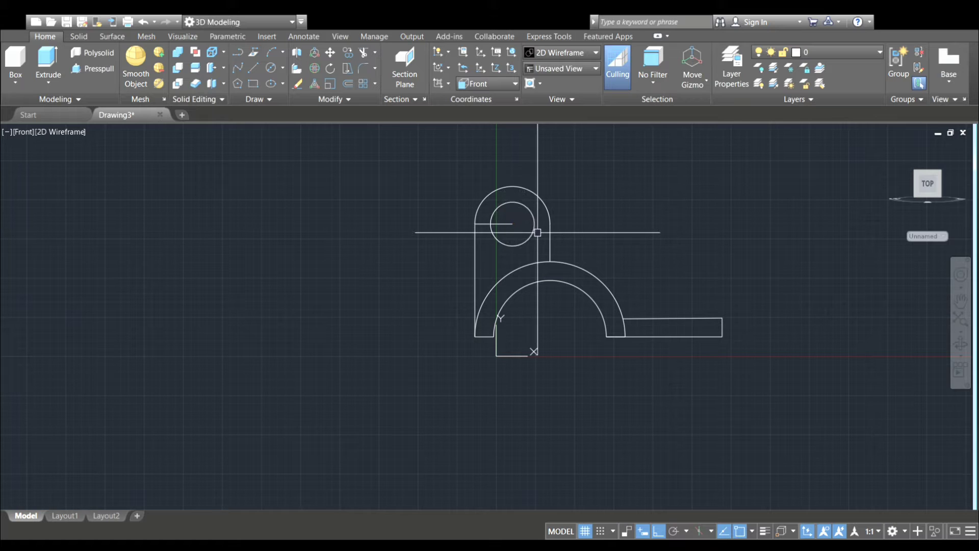
click(507, 223)
key(Delete)
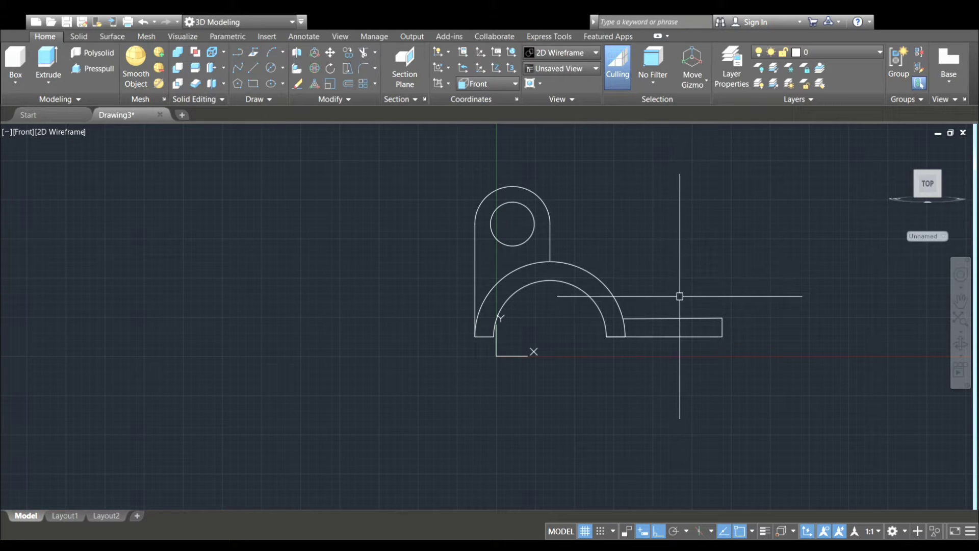
scroll(679, 295, down, 4)
middle_drag(680, 296, 603, 278)
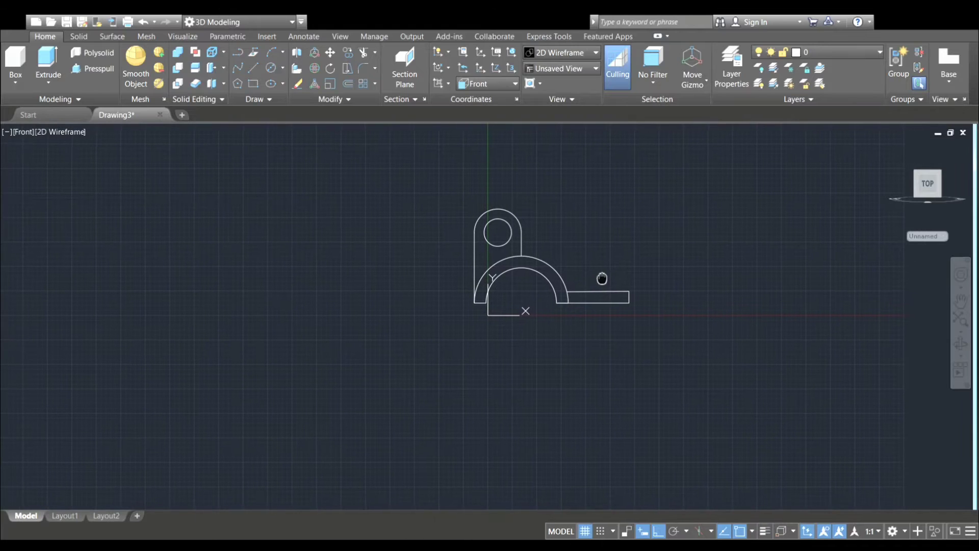
Offset the flat arm's top edge upward to create a parallel line above it.
scroll(612, 274, up, 3)
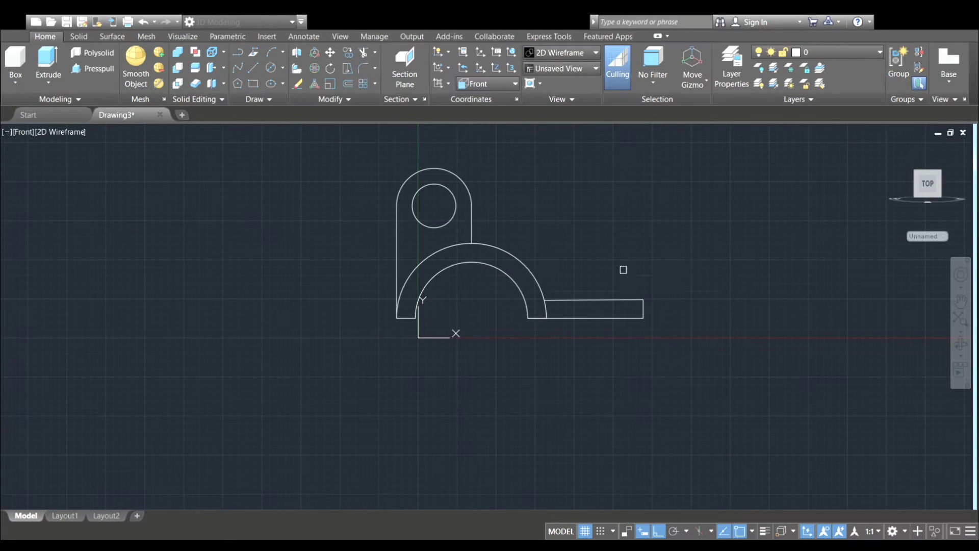
click(601, 301)
click(603, 262)
key(Escape)
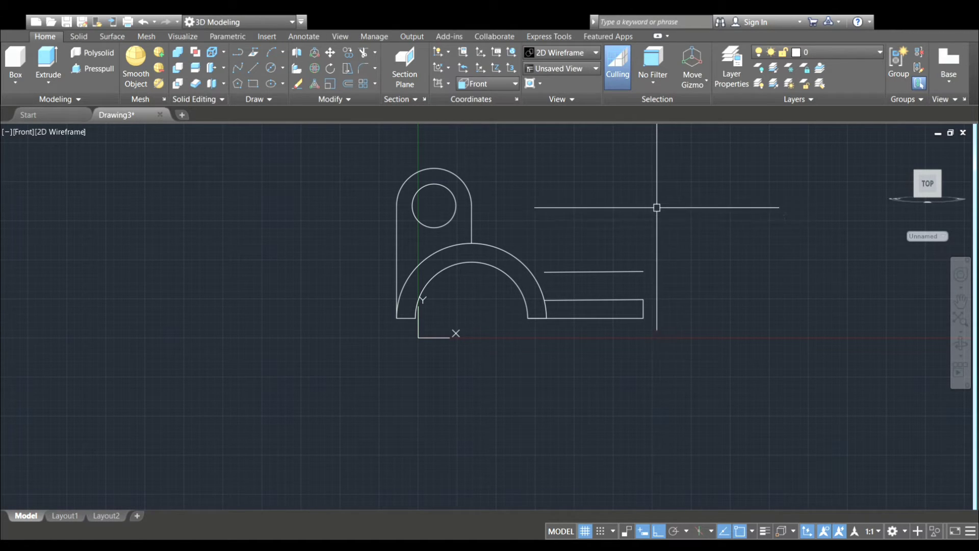
scroll(656, 206, up, 2)
scroll(656, 208, down, 2)
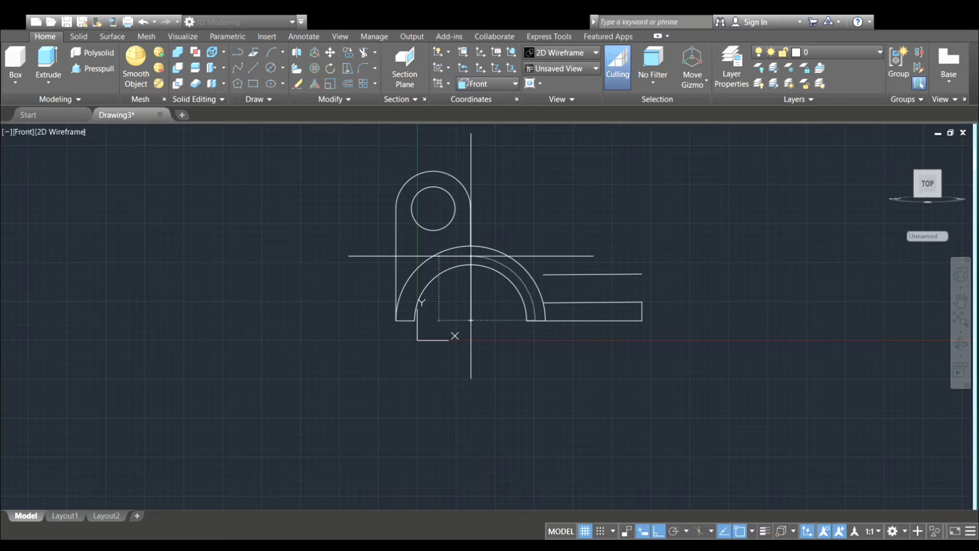
Finish rotating the profile into place and recentre the view on the base strip.
click(575, 327)
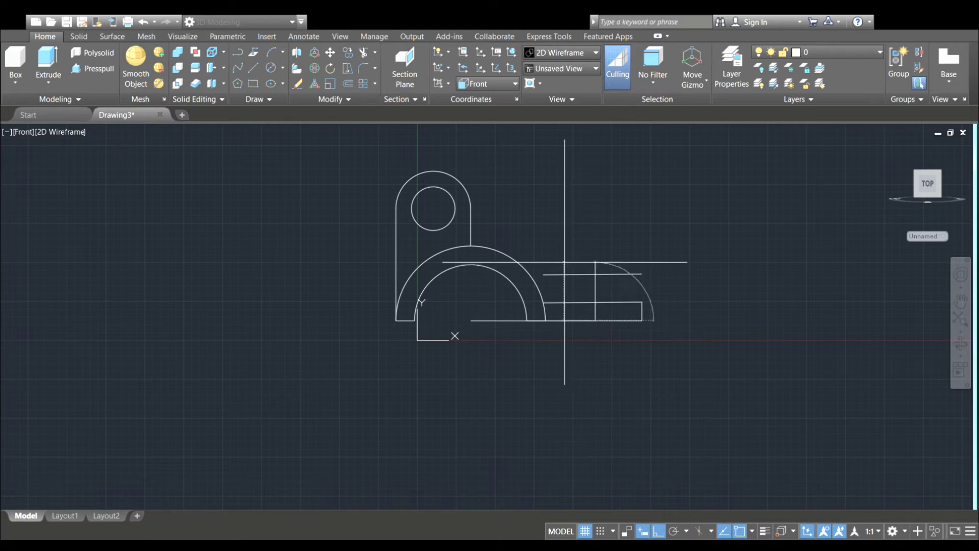
click(563, 184)
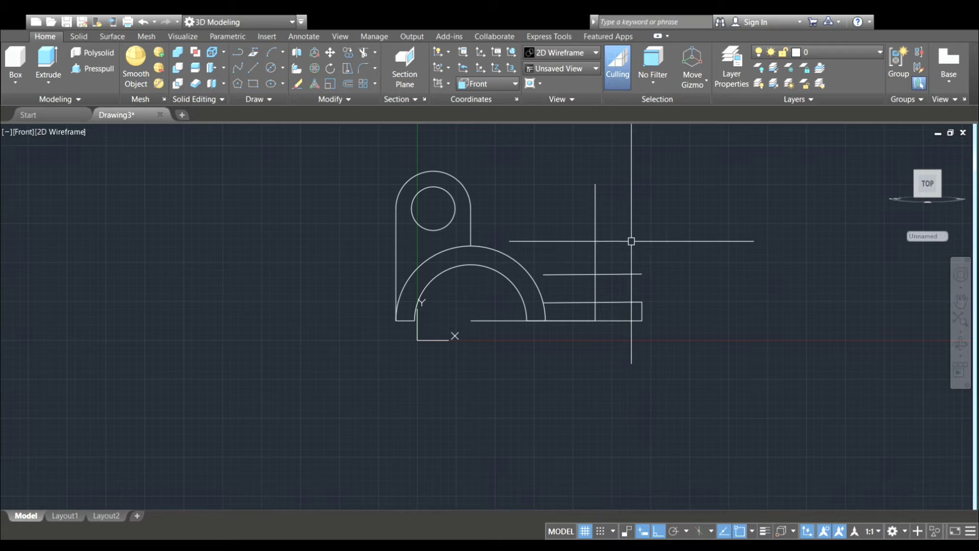
scroll(633, 242, up, 2)
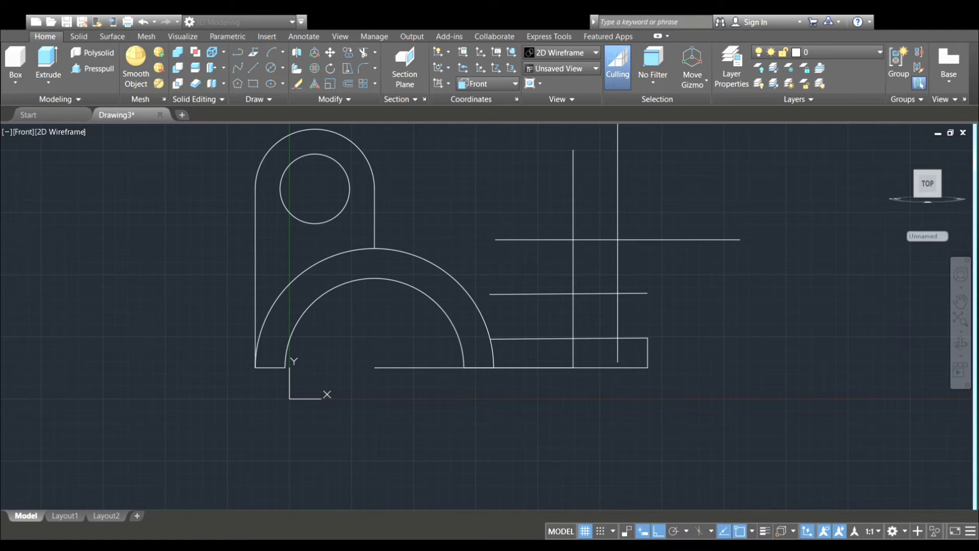
scroll(620, 246, down, 2)
middle_drag(619, 246, 604, 229)
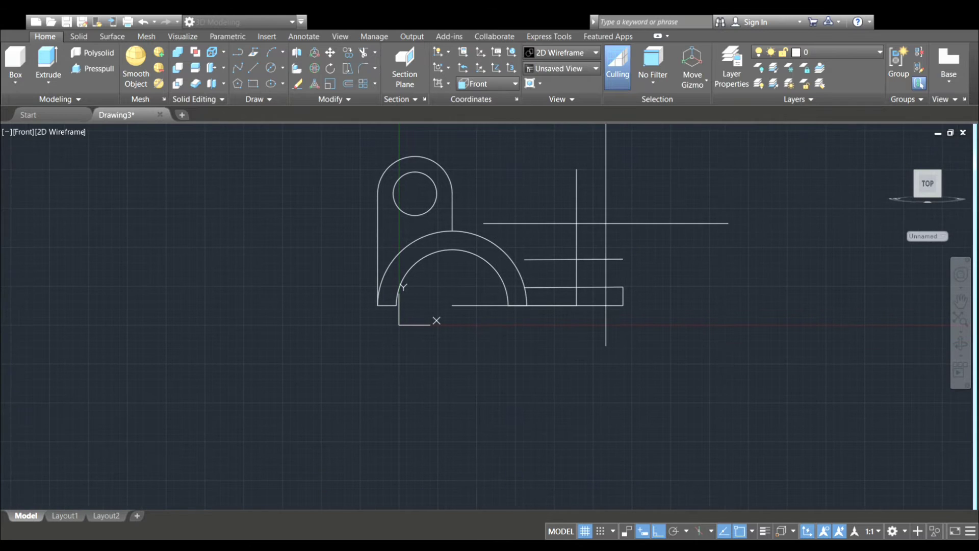
Offset the vertical construction line to both its left and right sides.
key(Return)
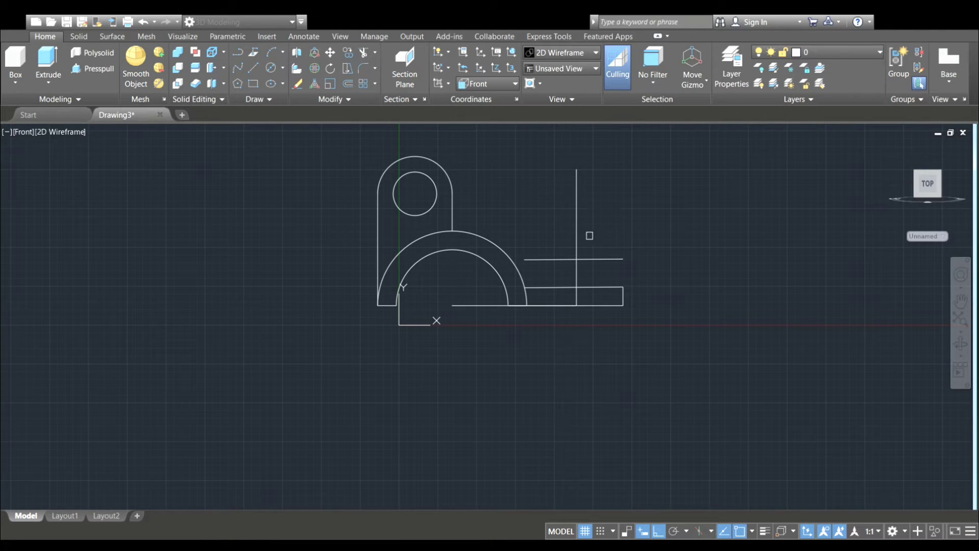
click(579, 248)
click(563, 254)
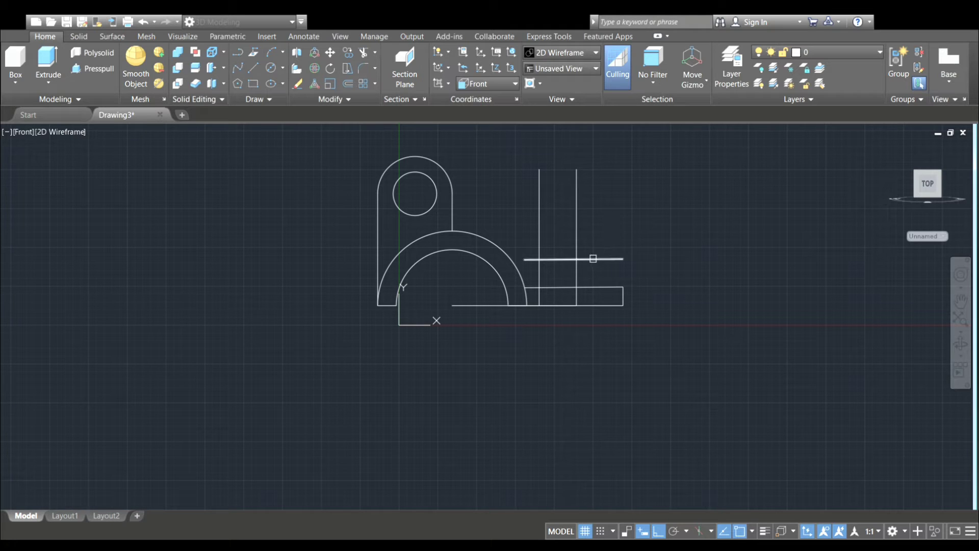
click(577, 238)
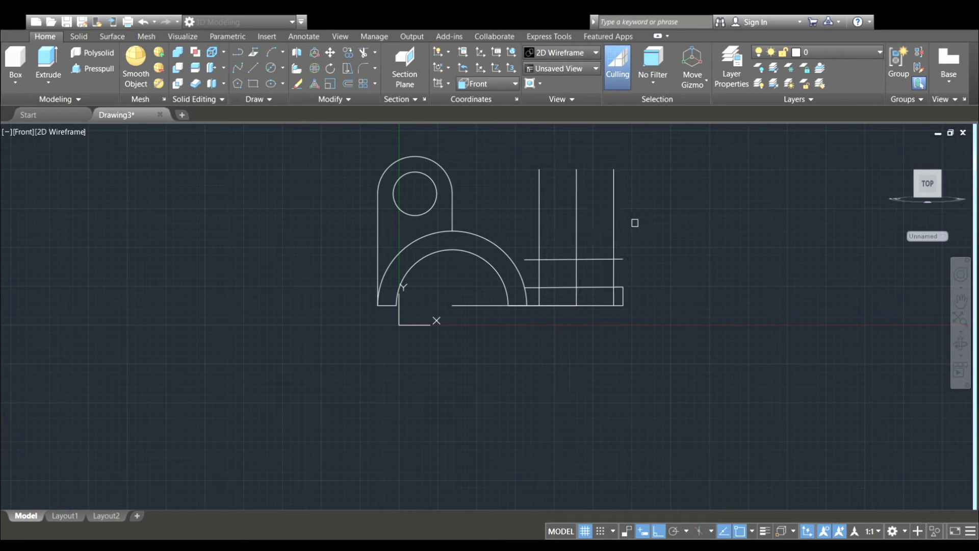
key(Escape)
Trim the excess construction lines into a small block outline on the right base strip.
key(Return)
click(614, 222)
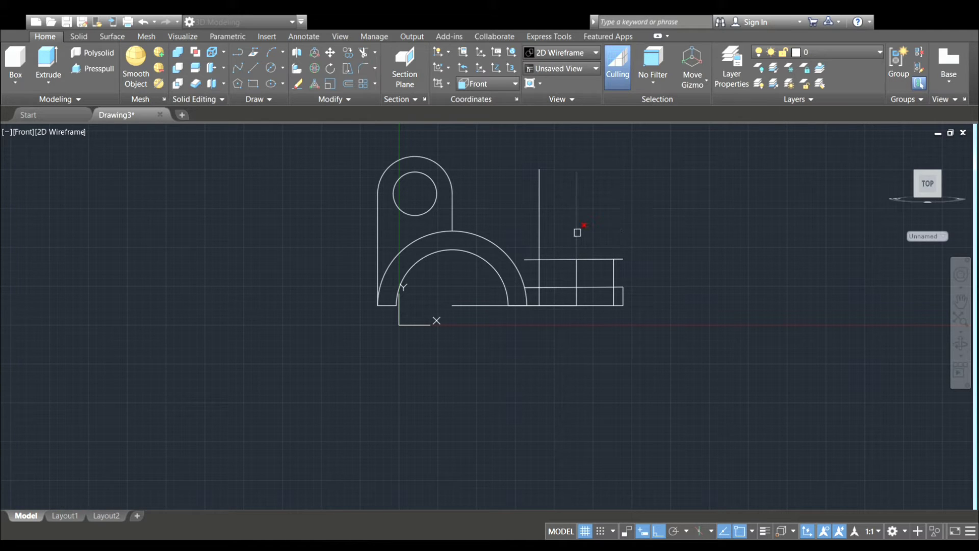
click(542, 236)
click(531, 260)
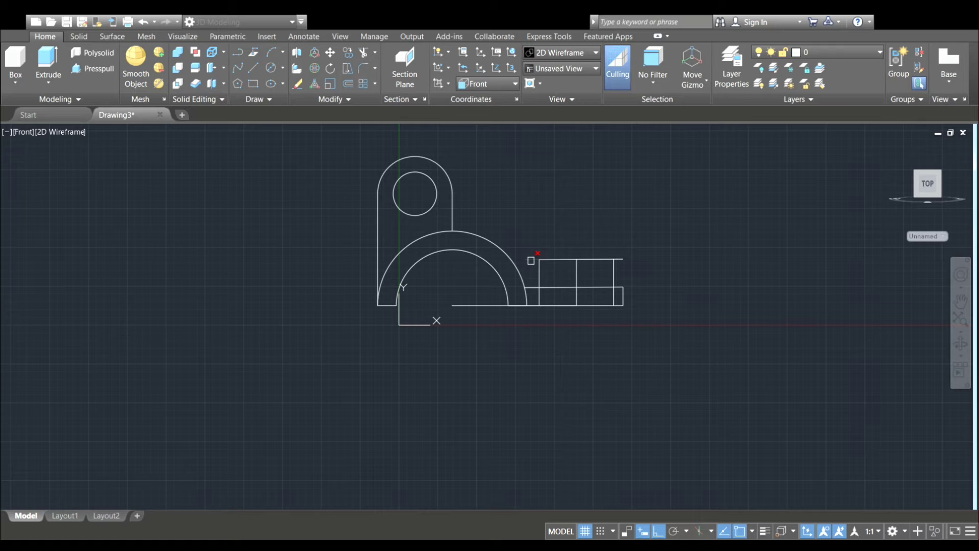
click(621, 260)
scroll(562, 283, up, 2)
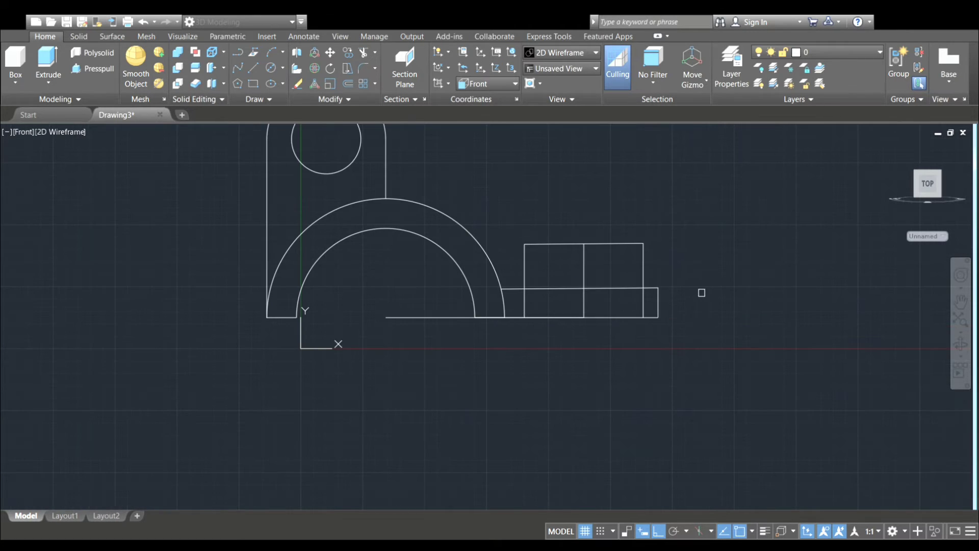
Trim the lower middle divider and delete its remaining short segment, leaving one rectangle.
scroll(654, 296, down, 2)
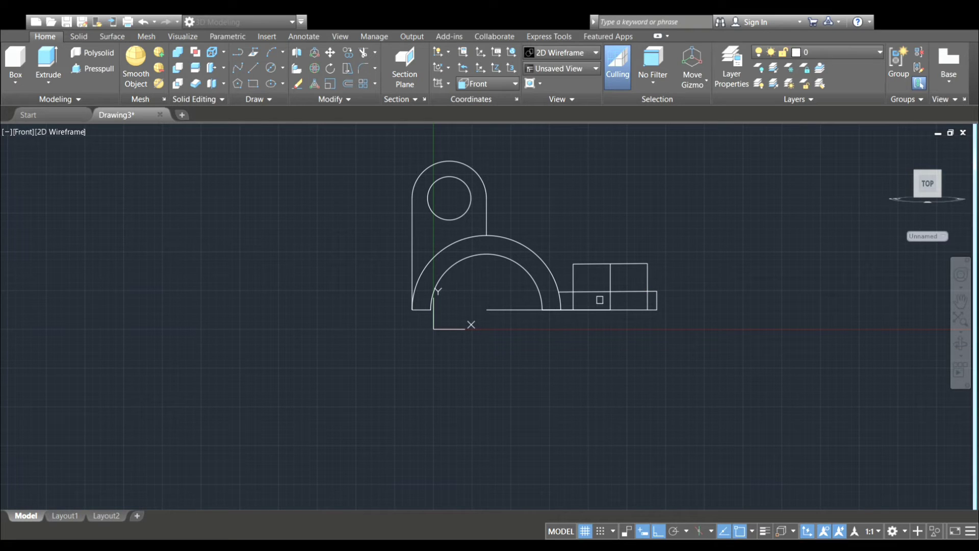
click(610, 300)
key(Escape)
click(611, 277)
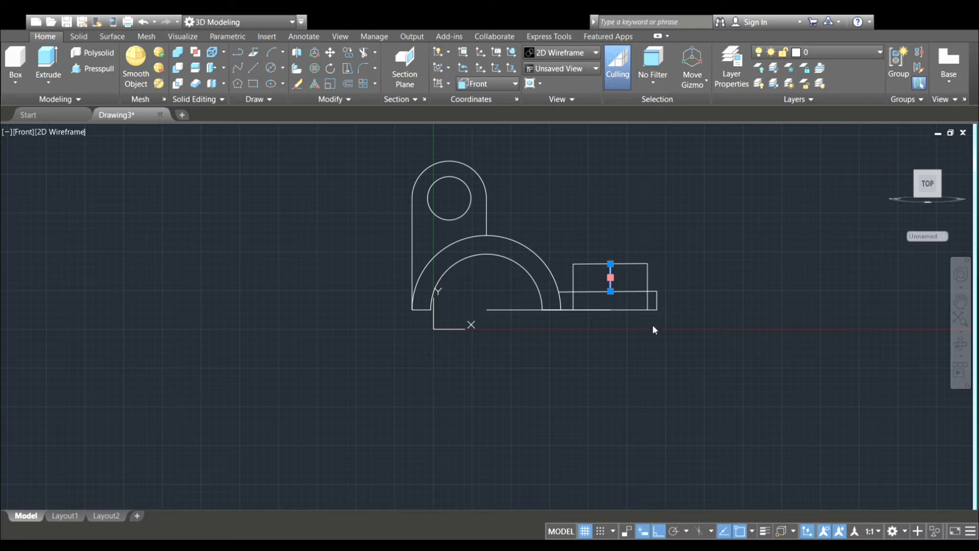
key(Delete)
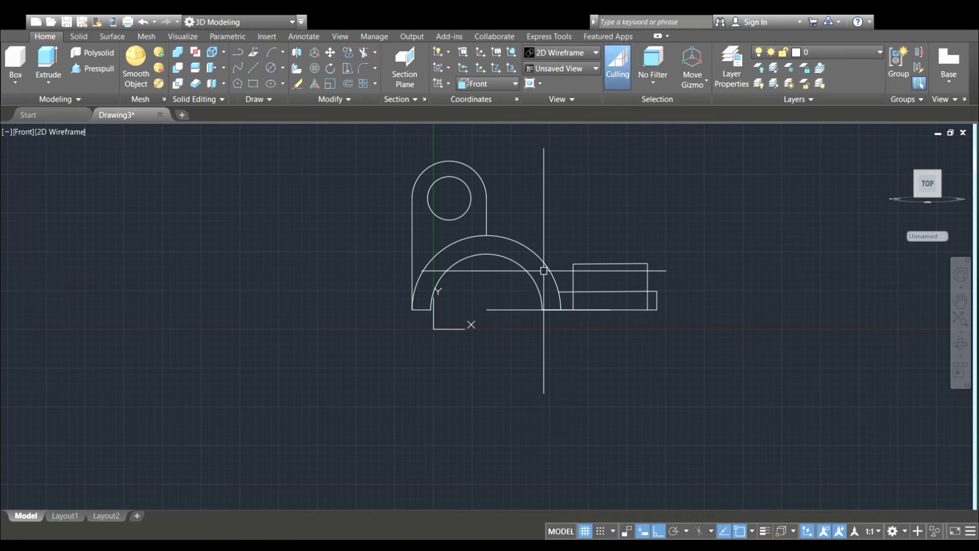
scroll(546, 270, down, 2)
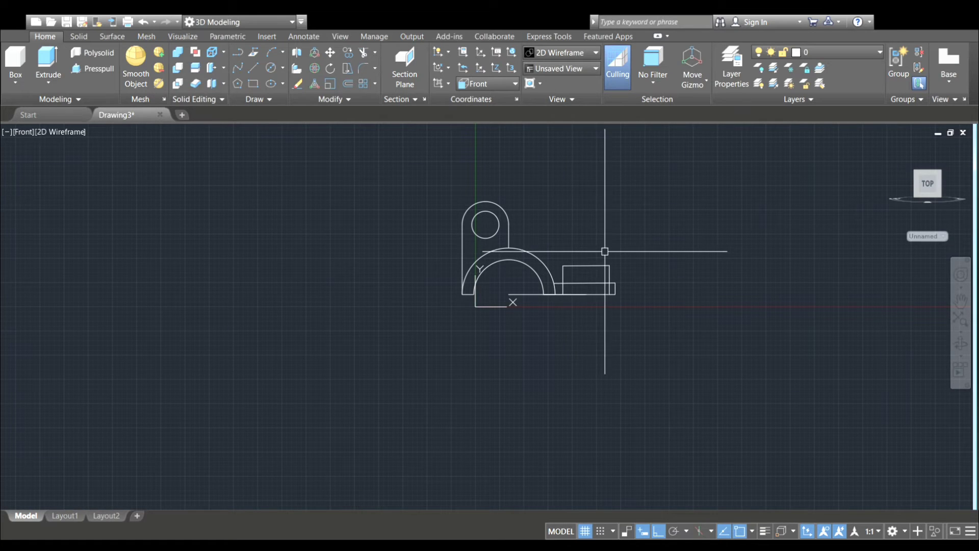
scroll(606, 247, up, 2)
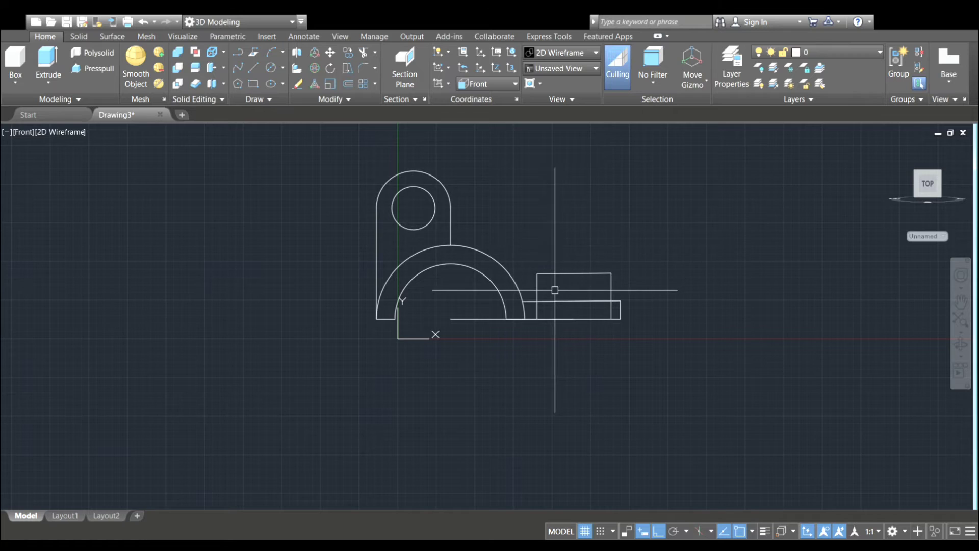
scroll(553, 290, up, 2)
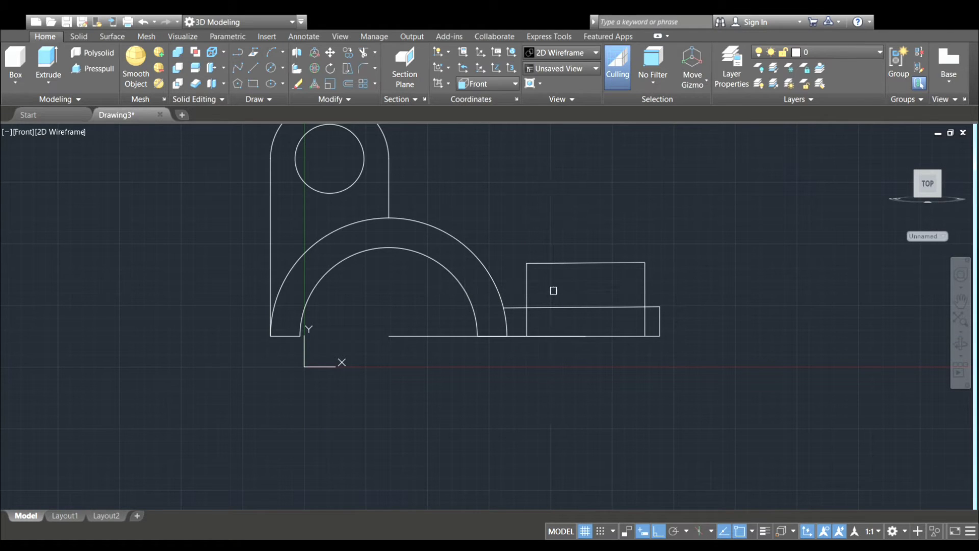
Undo the last change and delete the stray horizontal line beneath the arch.
text(e)
key(Return)
key(Escape)
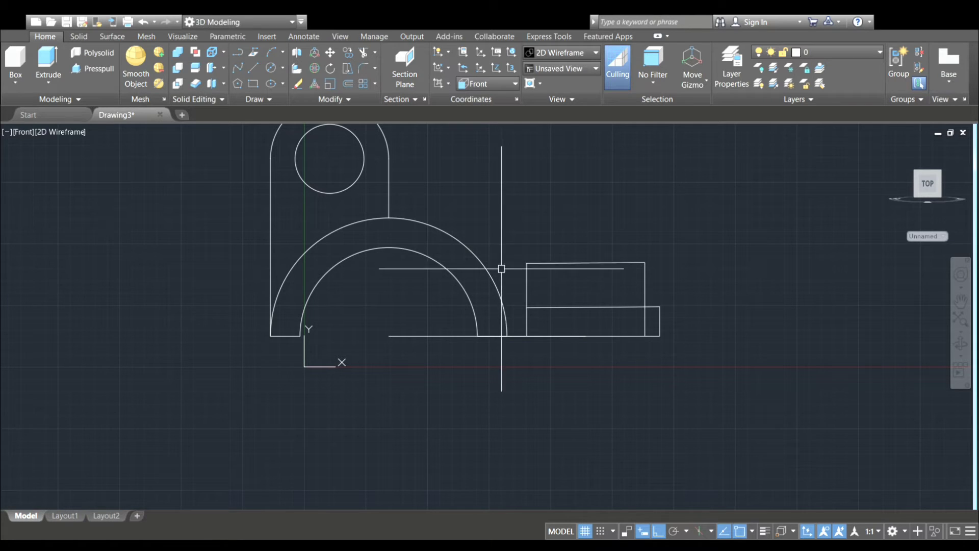
key(ctrl+z)
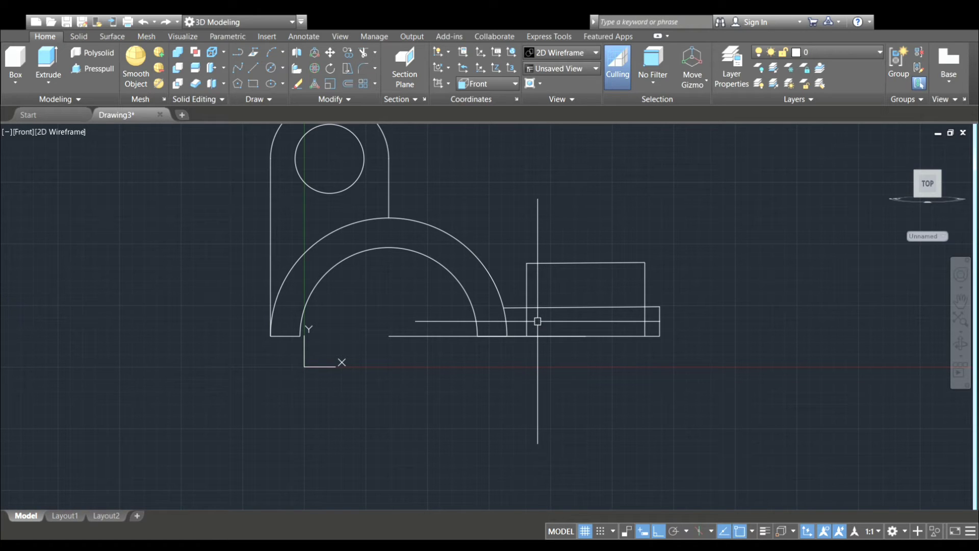
text(e)
key(Return)
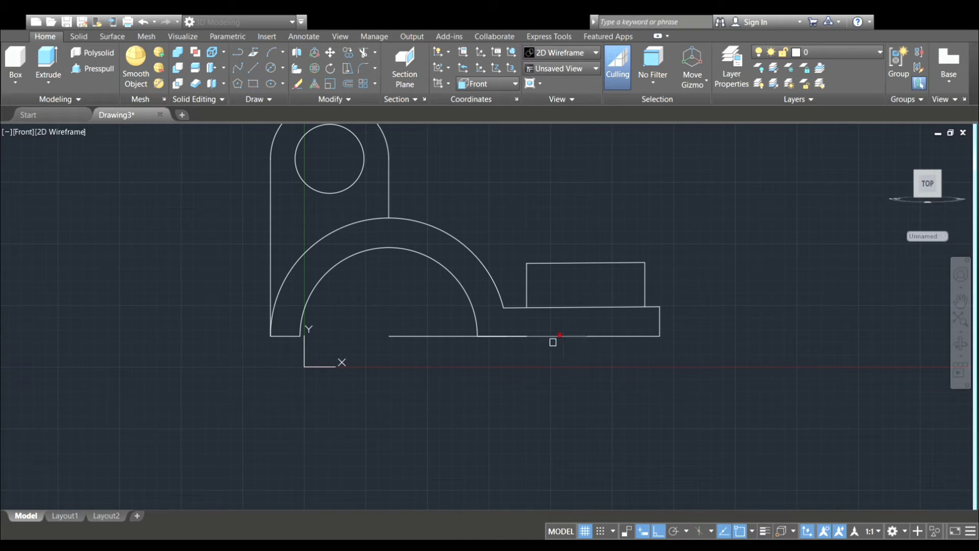
click(397, 335)
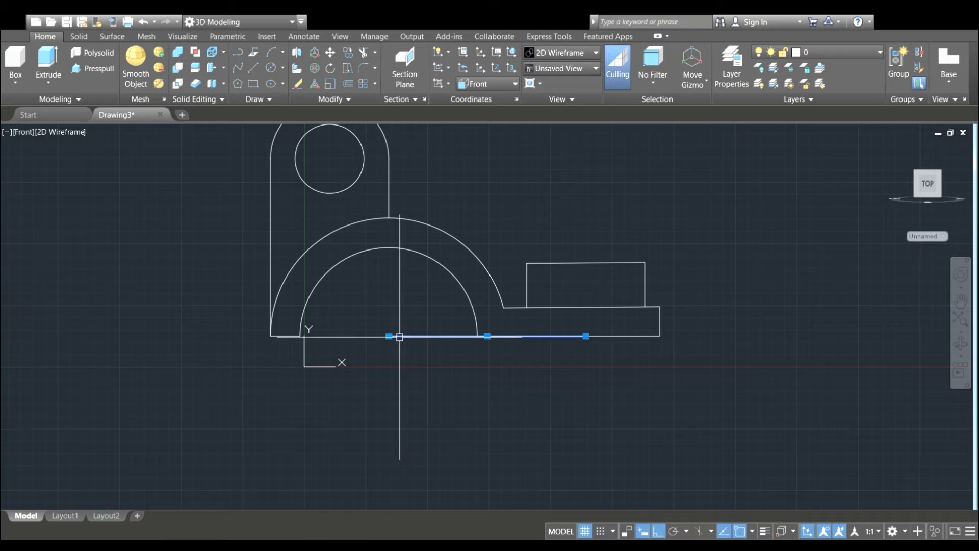
key(Delete)
scroll(603, 216, down, 2)
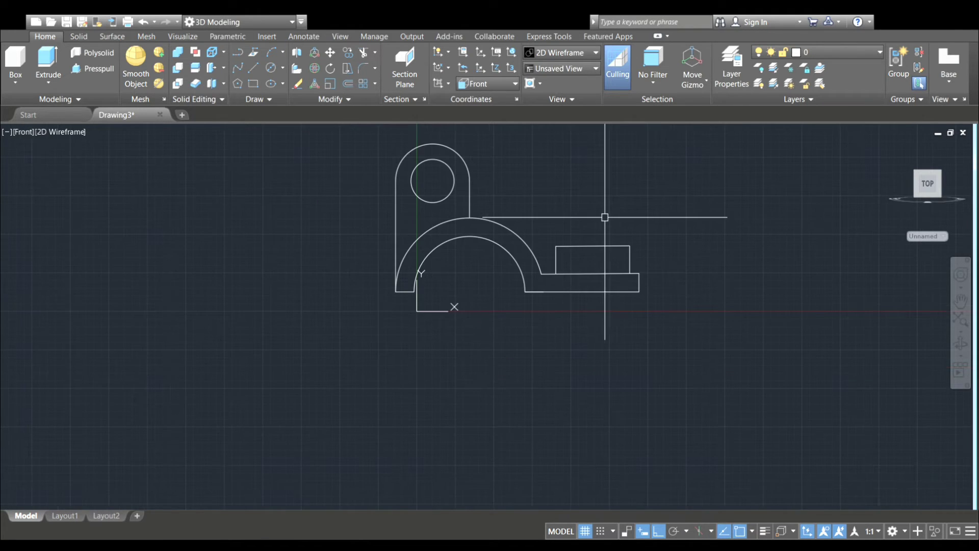
middle_drag(603, 217, 602, 243)
scroll(585, 233, up, 2)
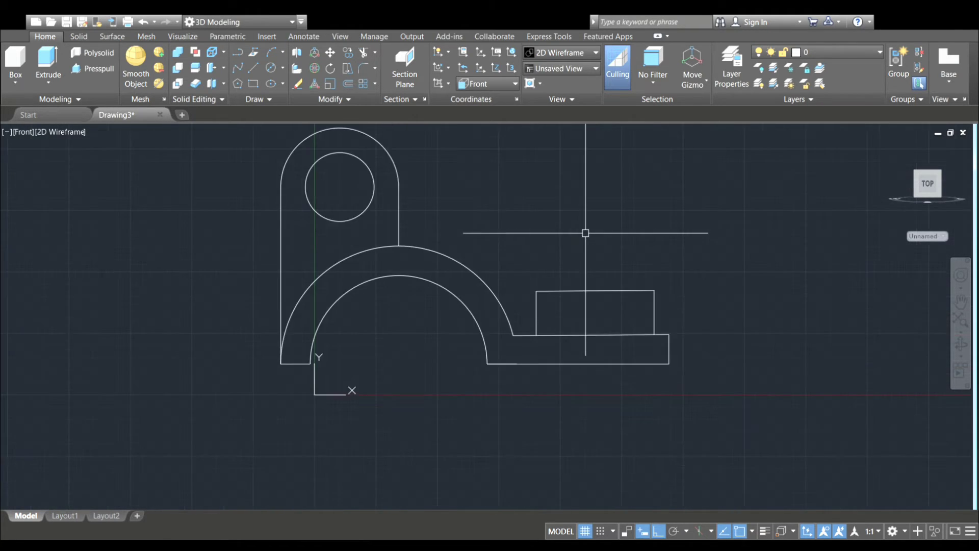
Begin a line at the raised block's top-left corner.
text(l)
key(Return)
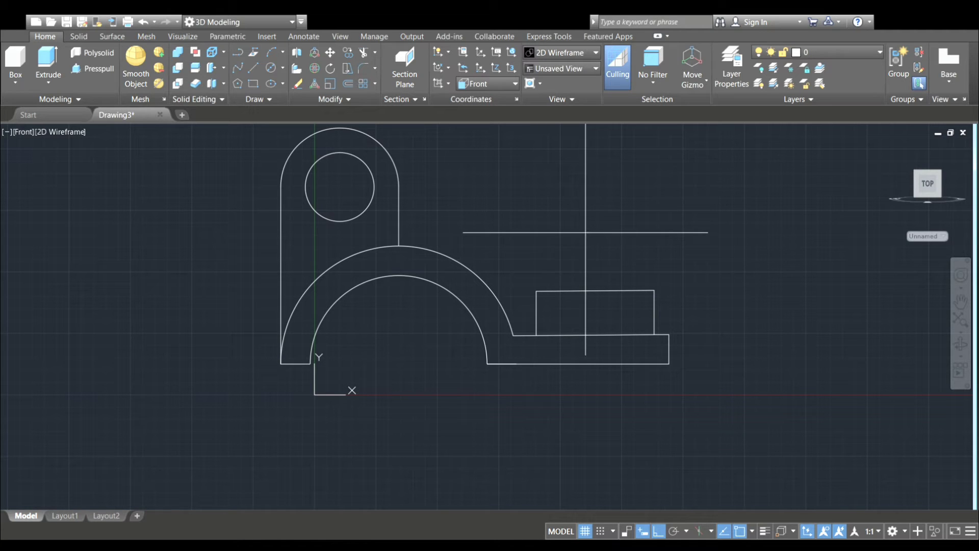
click(536, 290)
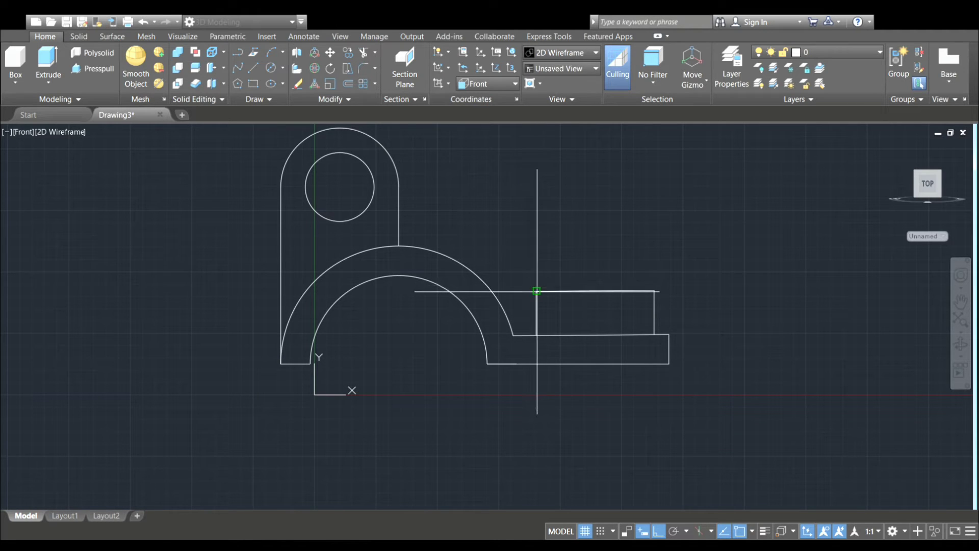
With Ortho off, draw a diagonal brace from the block's top-left corner to the lug's right side.
key(F8)
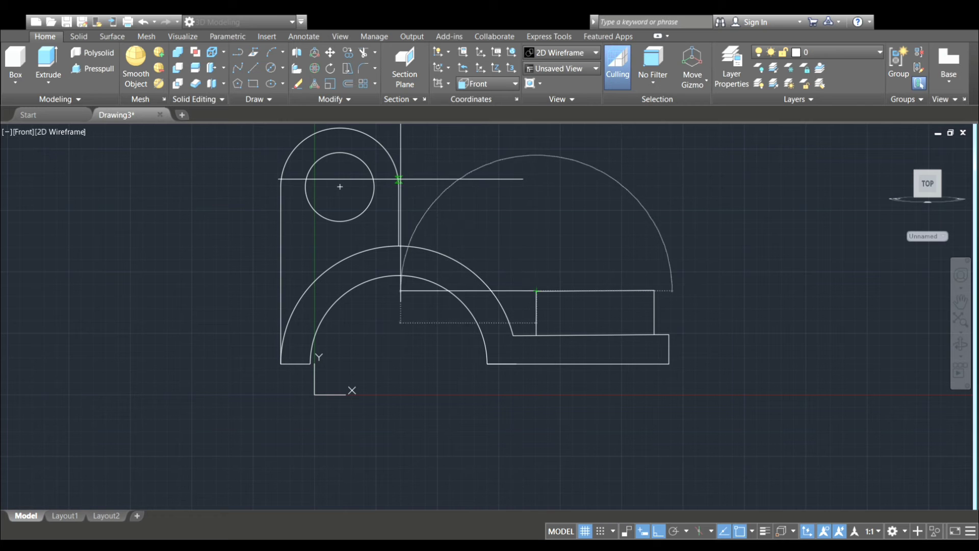
key(F8)
key(F8)
click(398, 187)
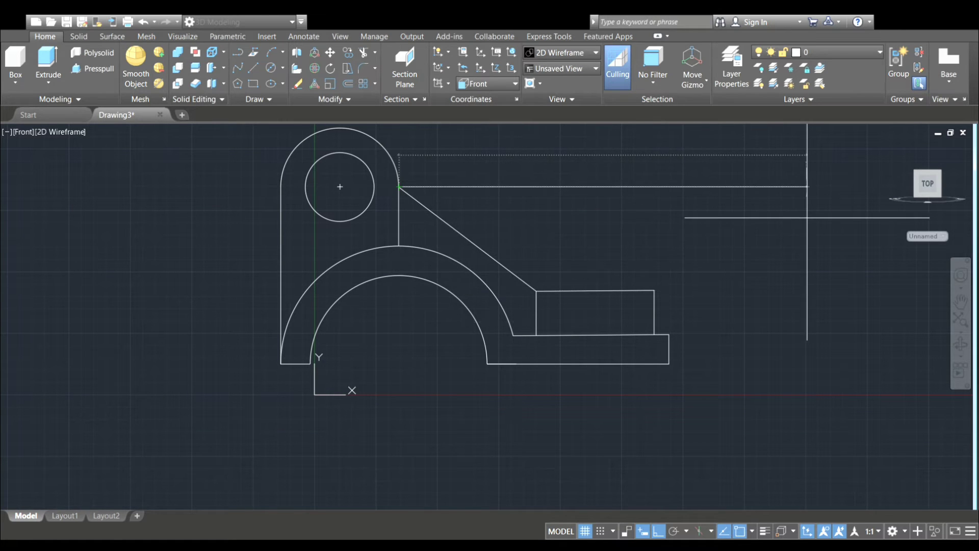
key(Return)
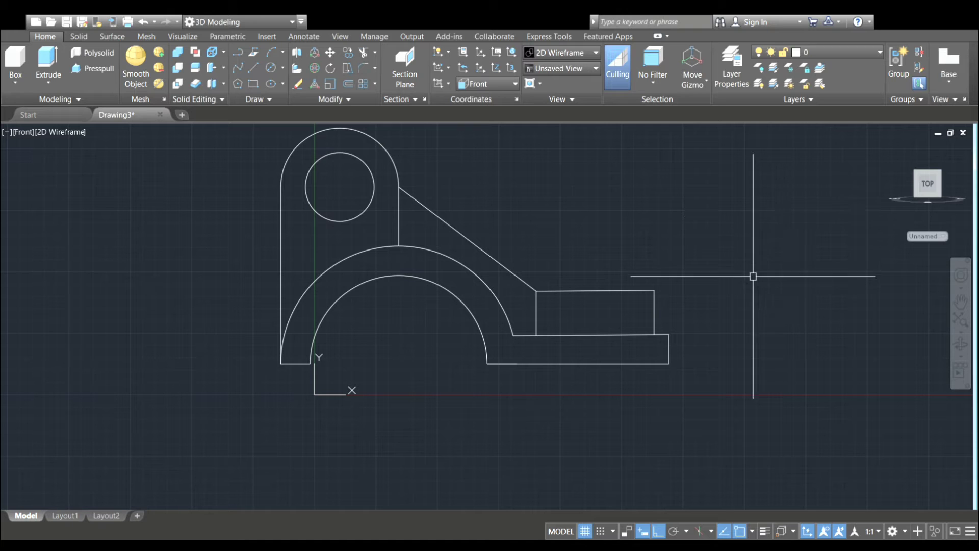
scroll(645, 290, down, 2)
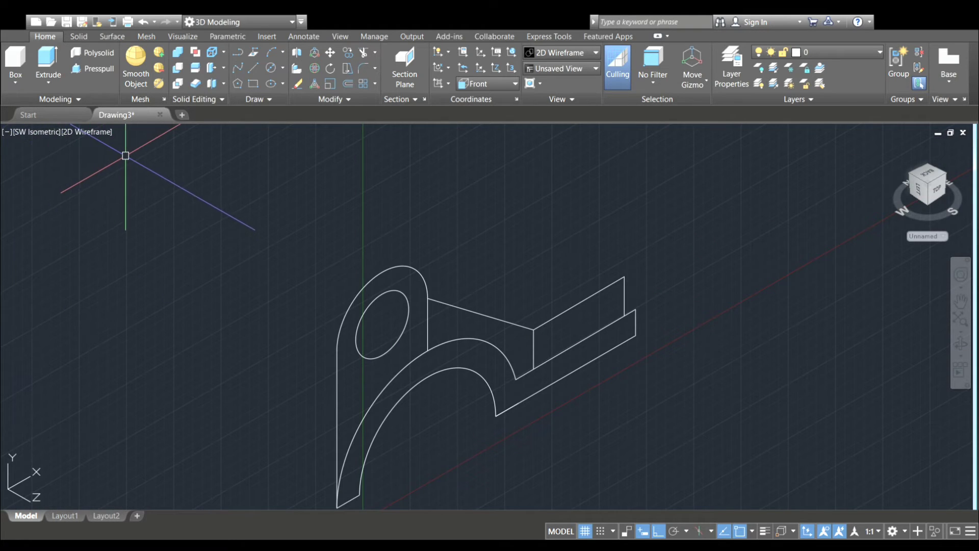
scroll(126, 155, down, 2)
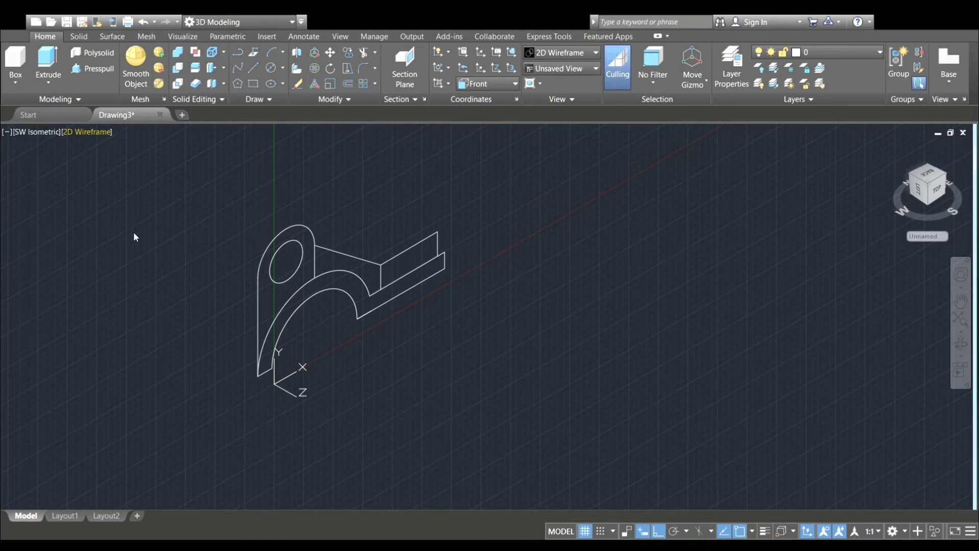
Switch to the Shaded gray visual style and presspull the arched profile into a solid saddle.
click(92, 131)
click(112, 219)
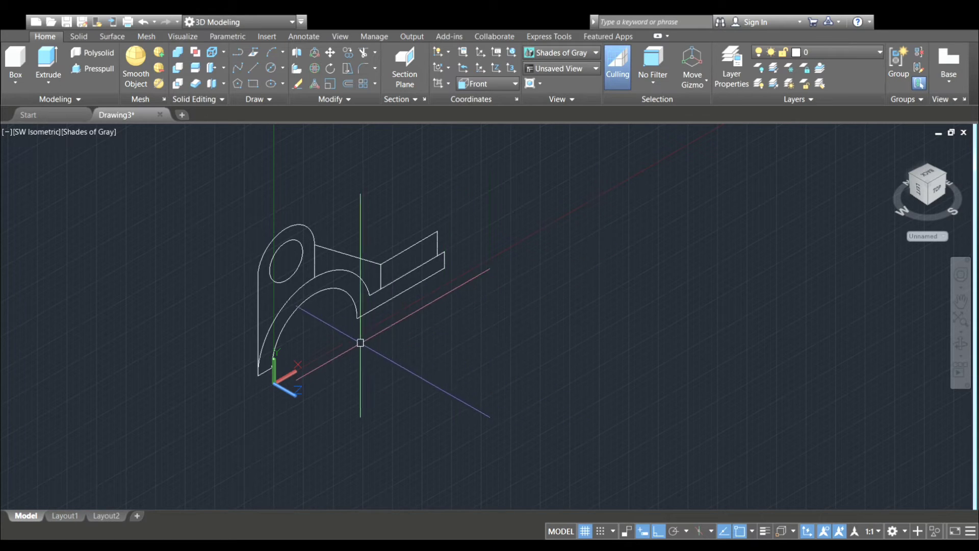
click(105, 68)
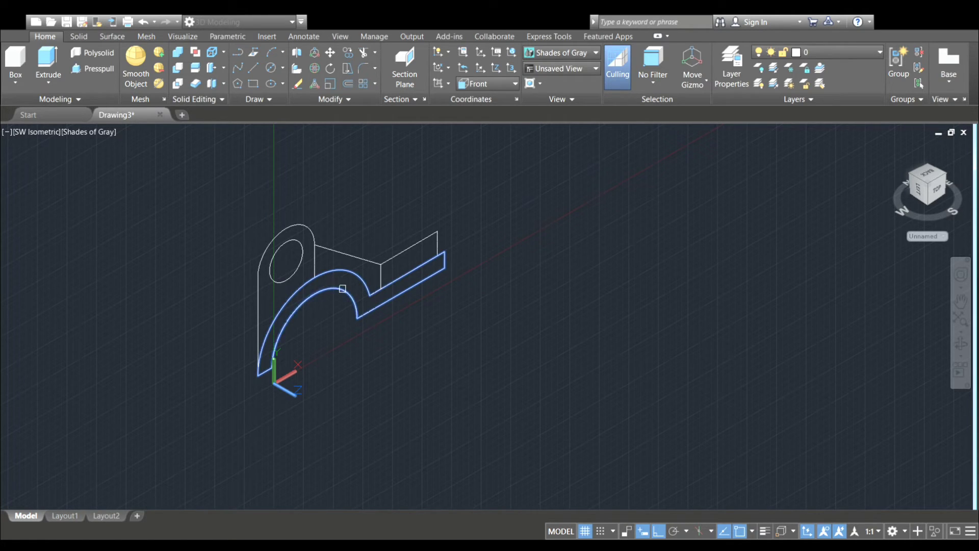
click(327, 305)
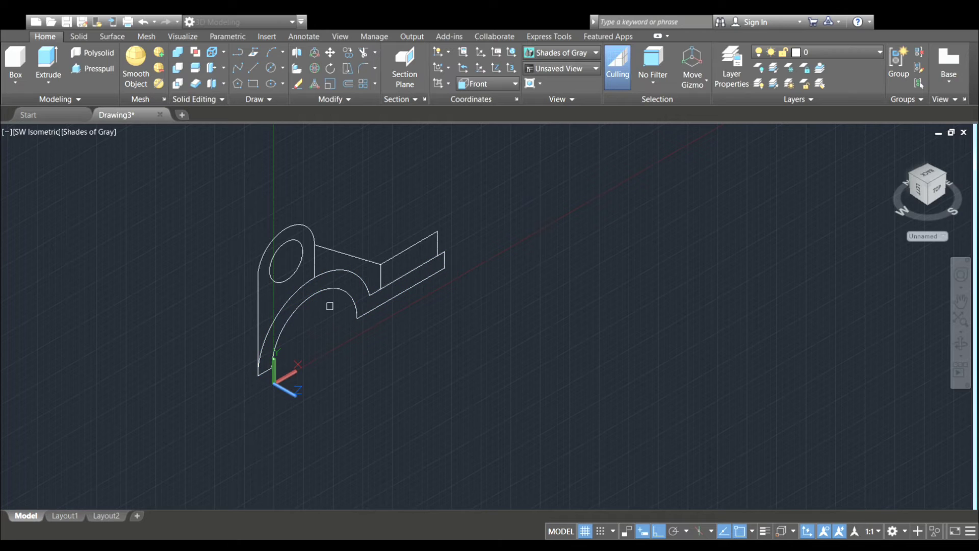
click(325, 280)
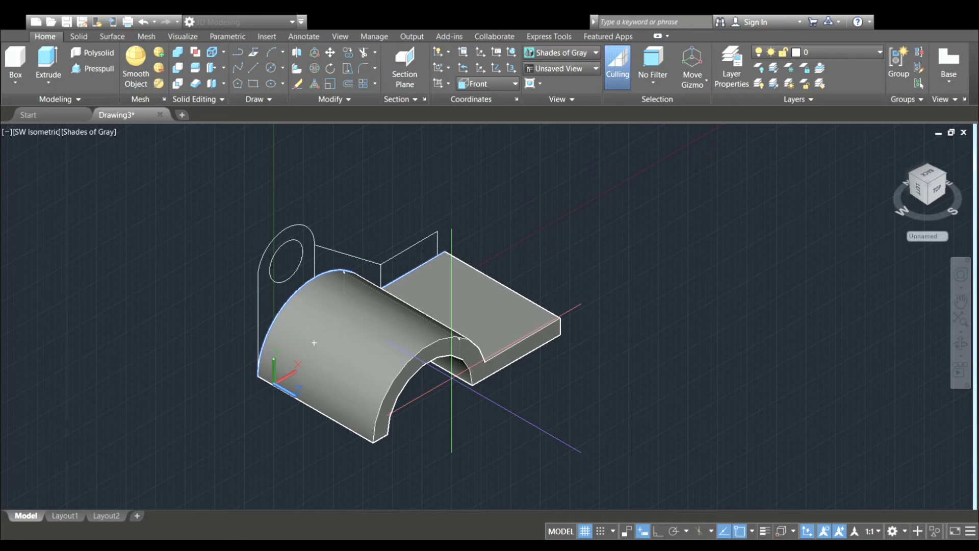
click(452, 378)
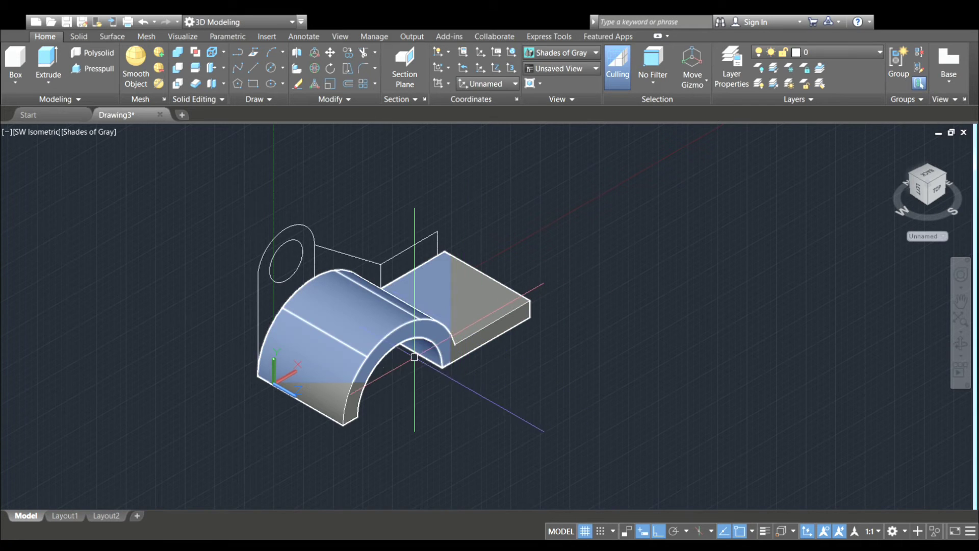
scroll(421, 259, up, 2)
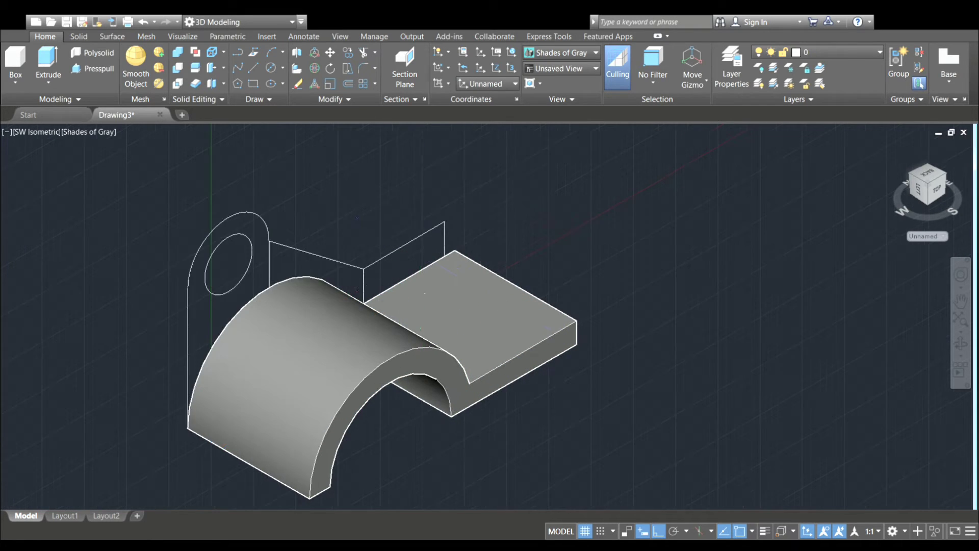
scroll(421, 255, down, 2)
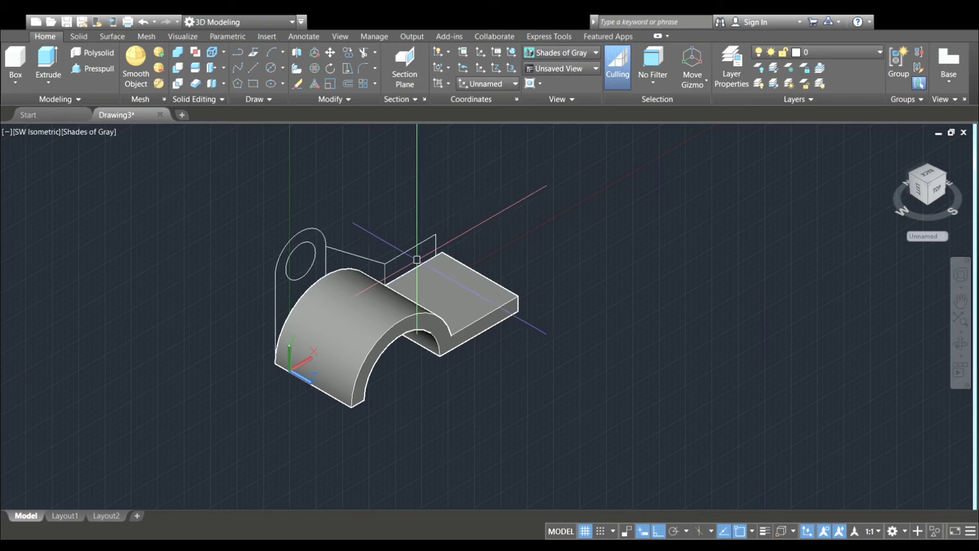
scroll(417, 261, up, 1)
scroll(417, 262, up, 1)
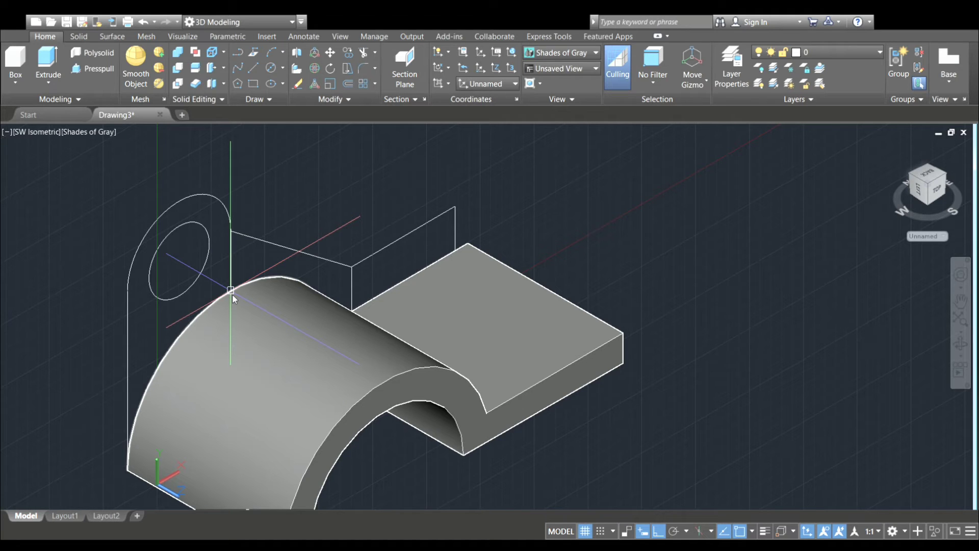
key(Return)
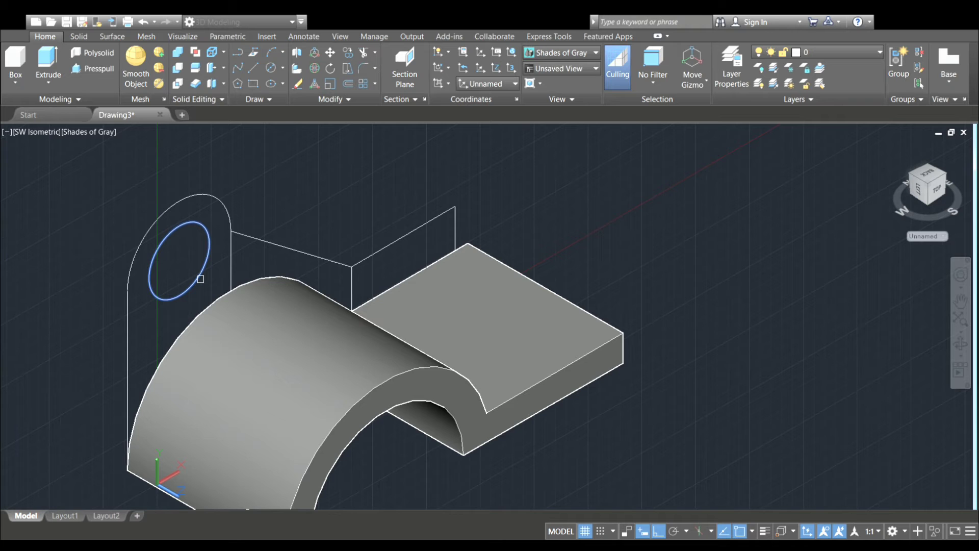
Presspull the holed lug into a solid and move it along one axis onto the saddle.
click(207, 287)
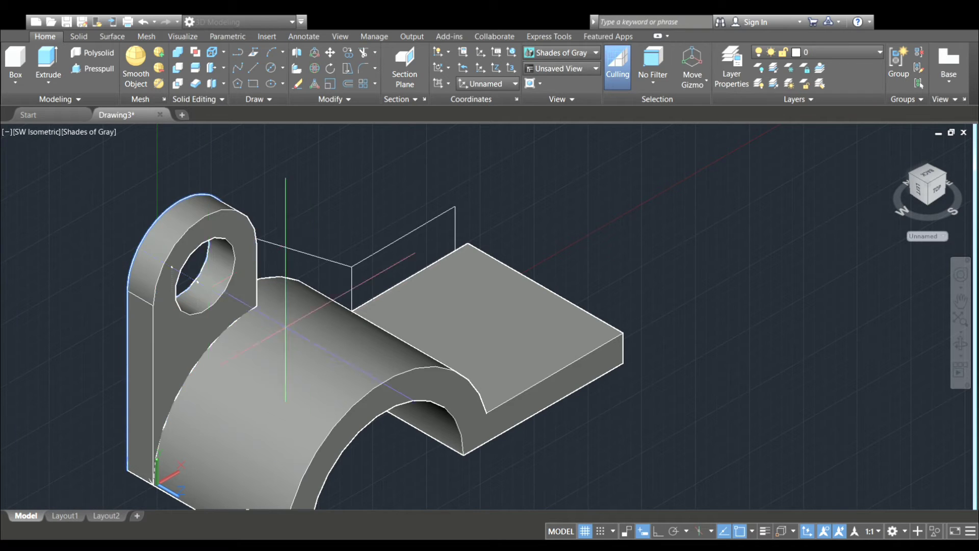
click(320, 345)
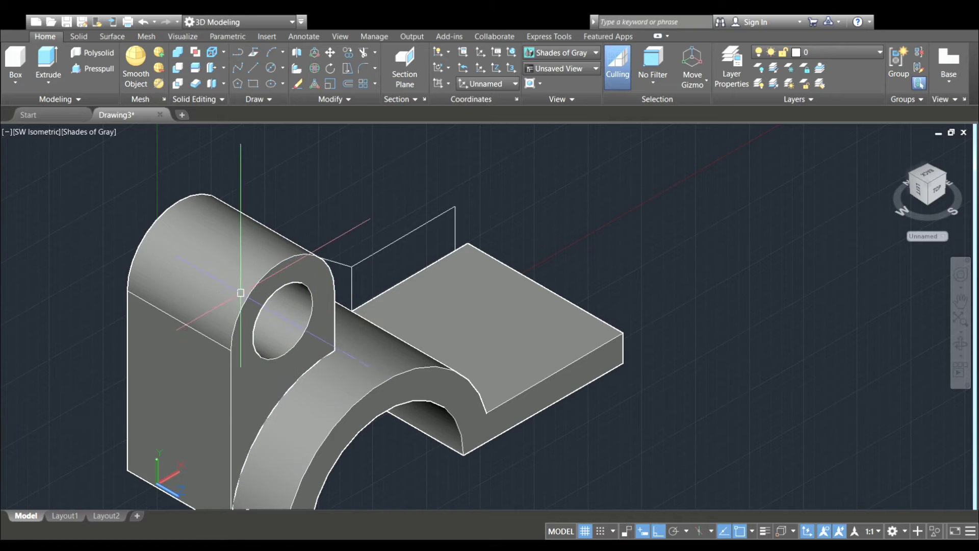
click(201, 290)
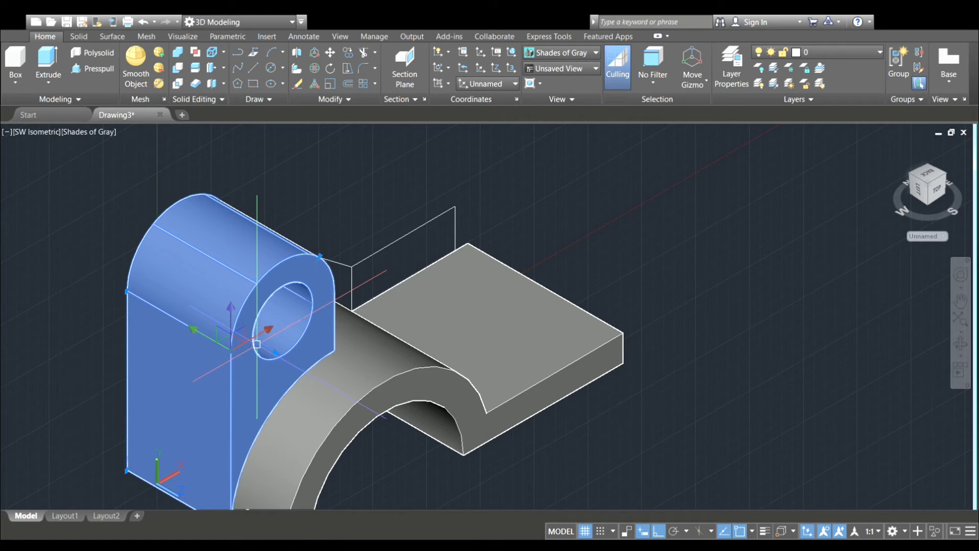
click(194, 331)
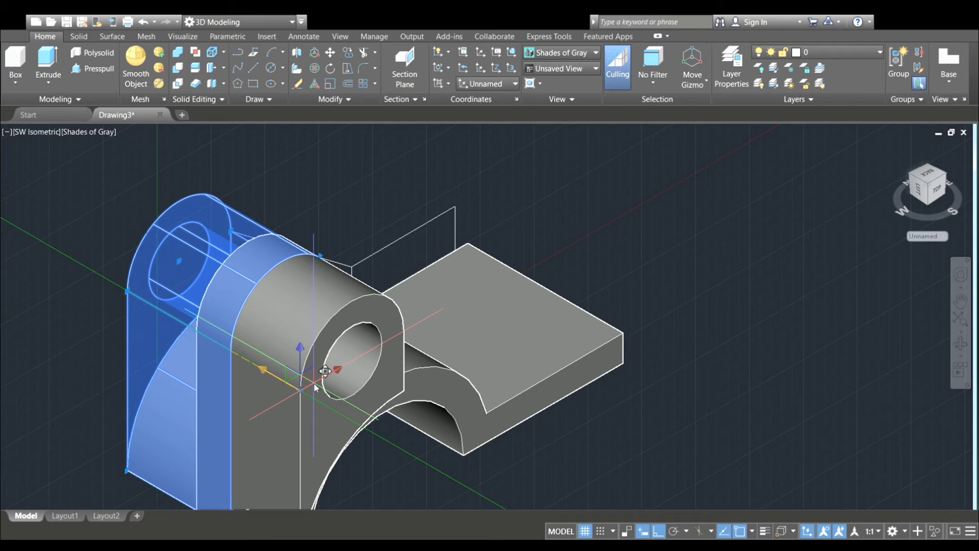
click(314, 383)
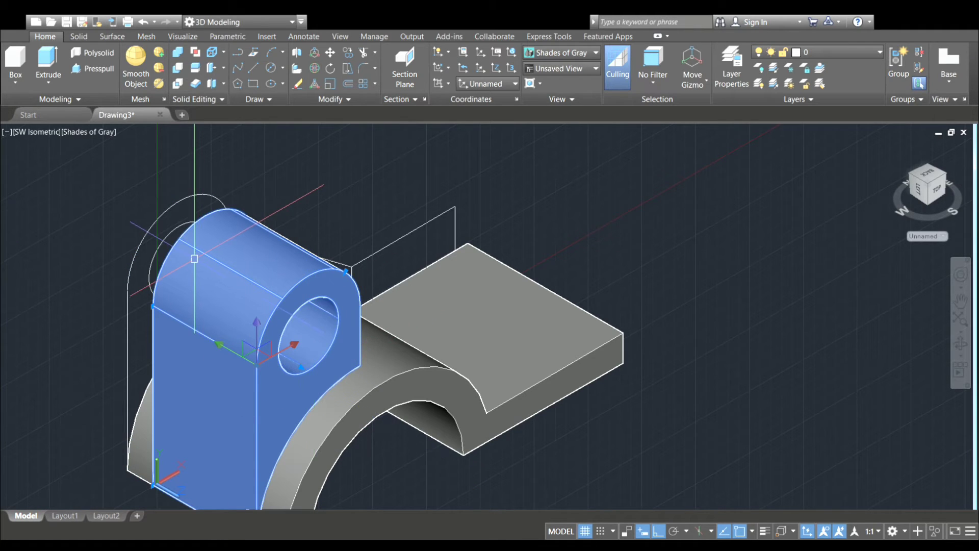
key(Escape)
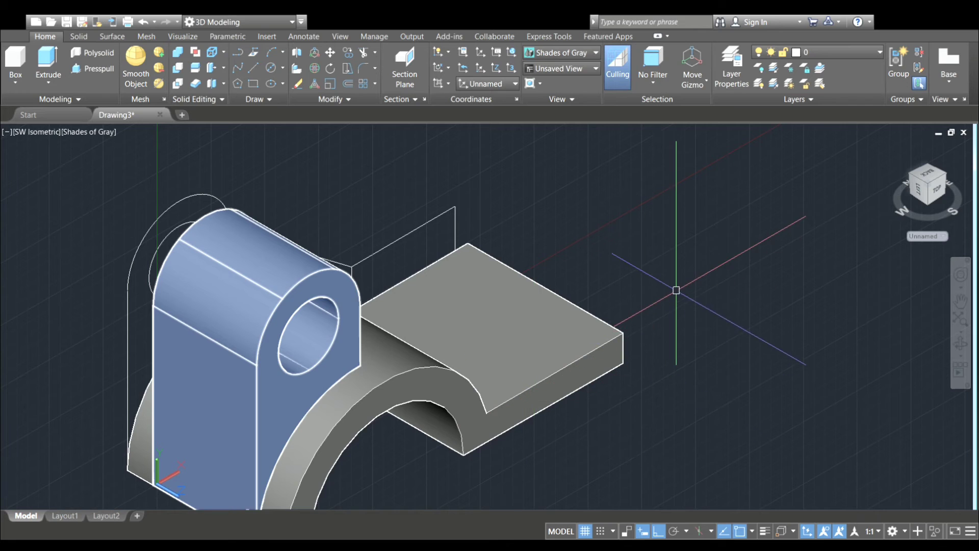
mouse_move(676, 289)
shift+middle_down()
mouse_move(636, 328)
mouse_move(577, 324)
mouse_move(562, 293)
shift+middle_up()
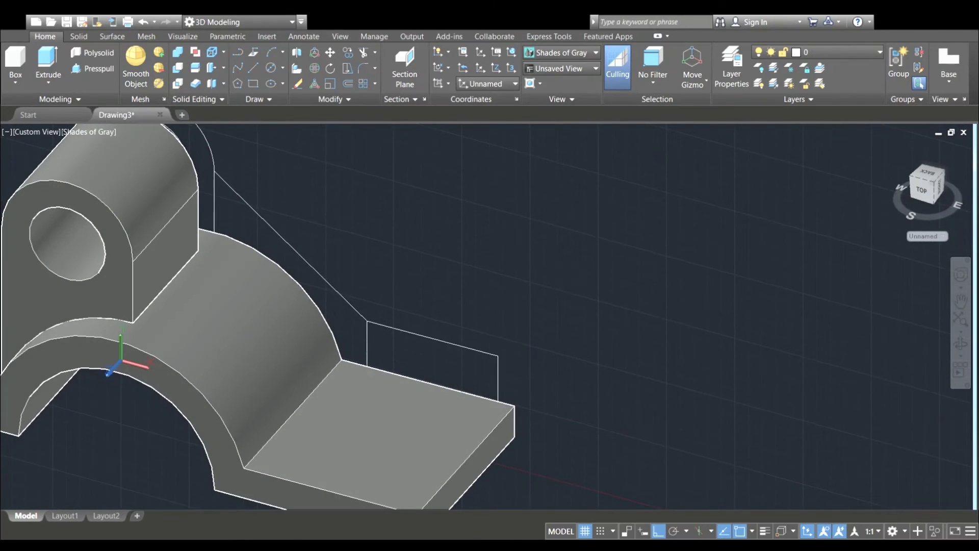
Presspull the rectangle on the plate and the triangular rib profile into solids.
scroll(520, 292, down, 2)
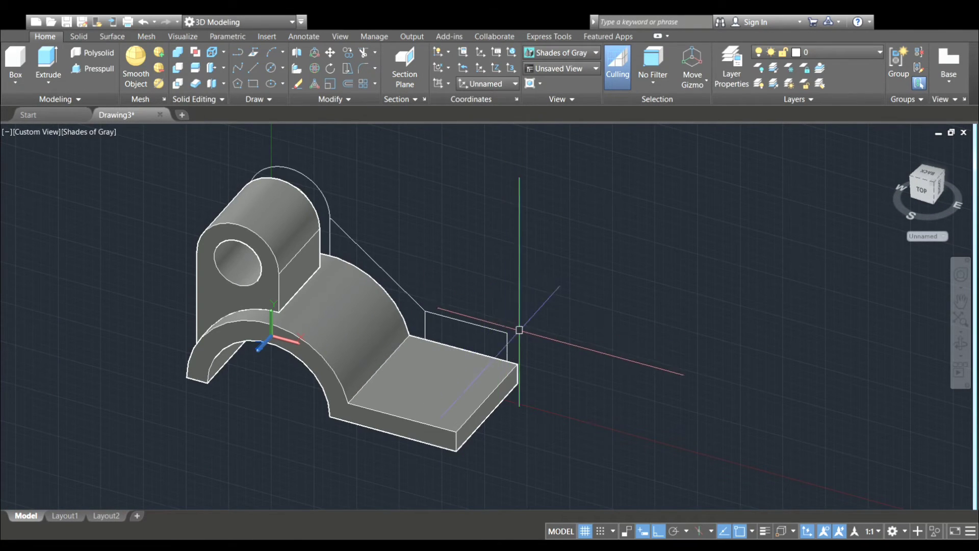
mouse_move(519, 330)
shift+middle_down()
mouse_move(464, 335)
mouse_move(585, 384)
mouse_move(527, 378)
mouse_move(592, 352)
shift+middle_up()
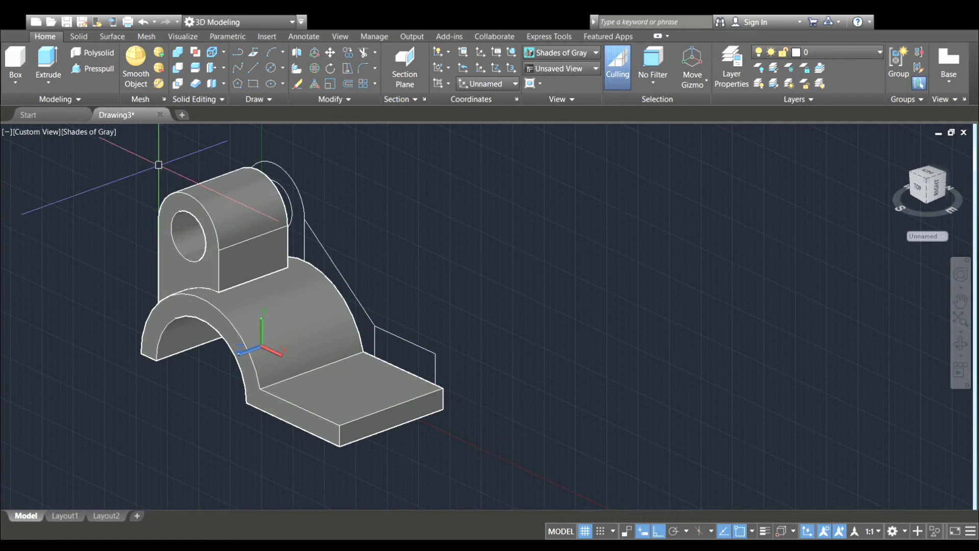
click(98, 74)
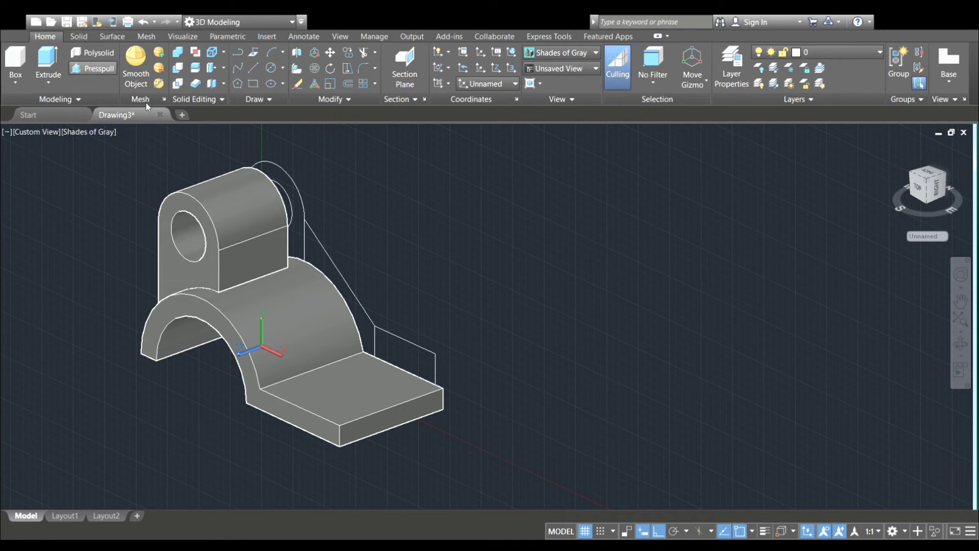
click(413, 364)
click(335, 402)
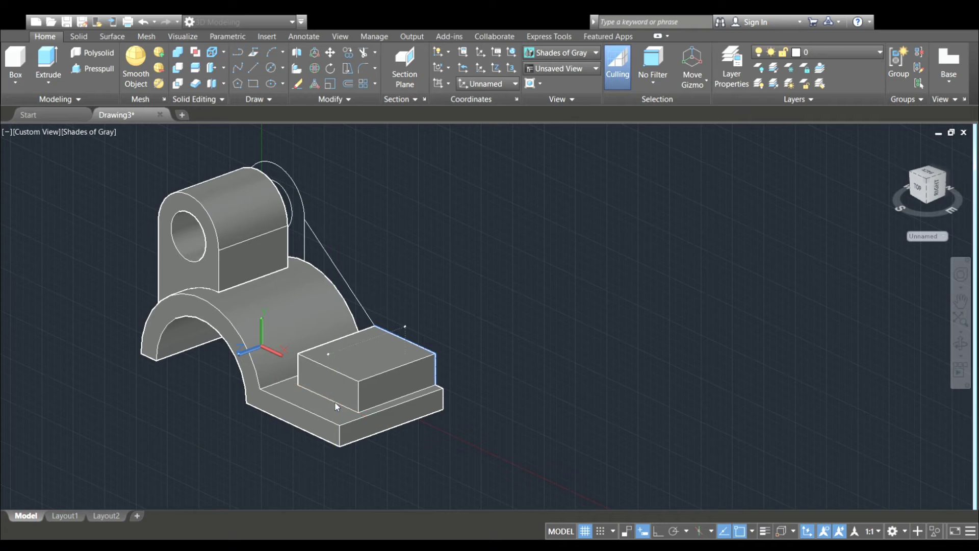
click(319, 268)
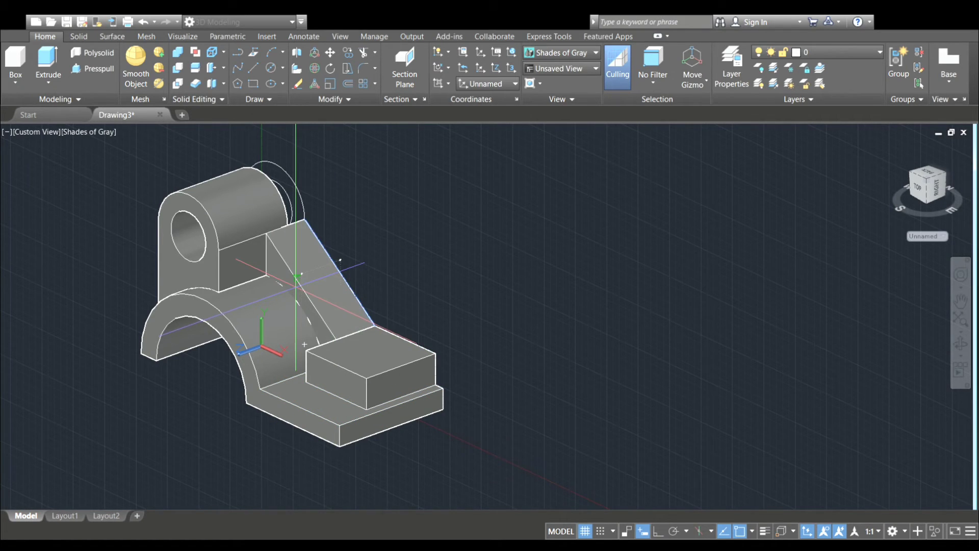
click(296, 278)
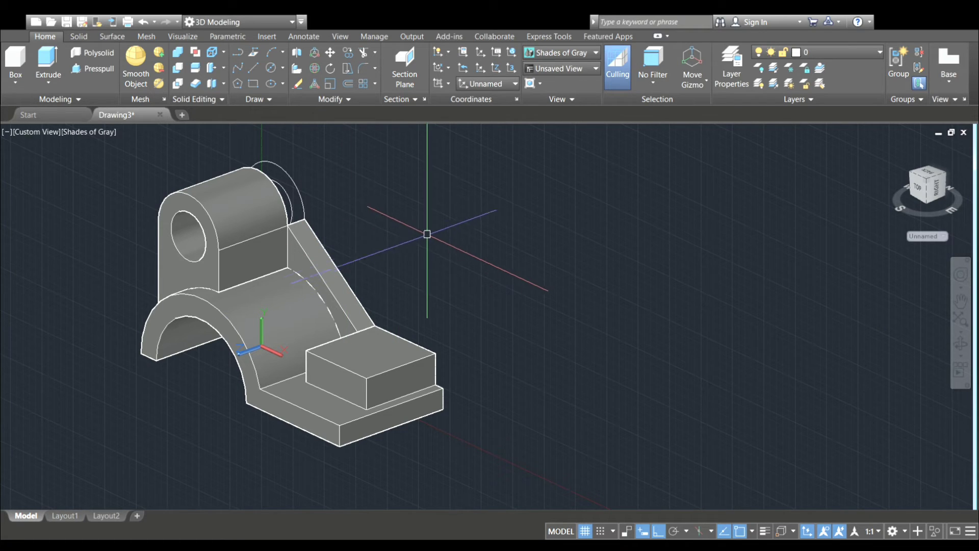
Slide the rectangular block to a new spot toward the front-left of the plate.
click(380, 369)
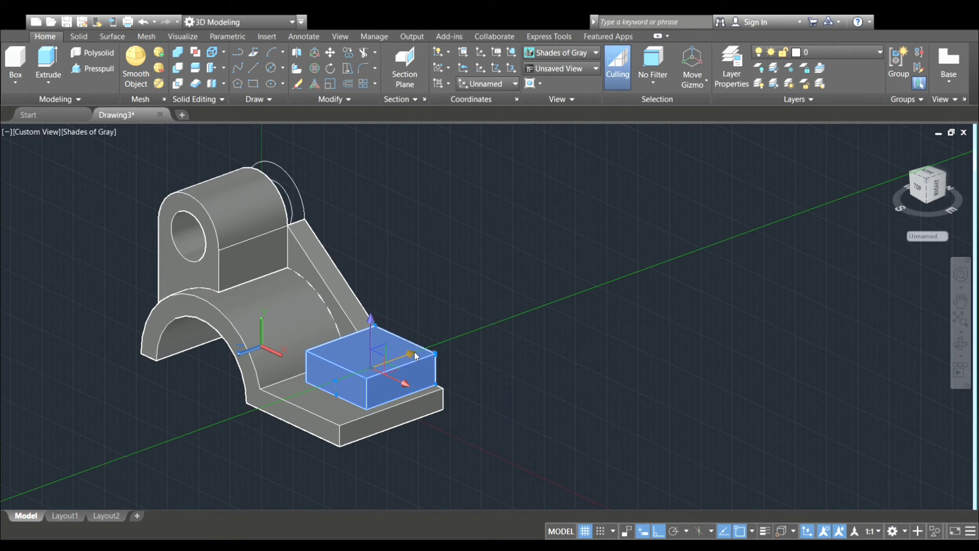
drag(382, 355, 299, 391)
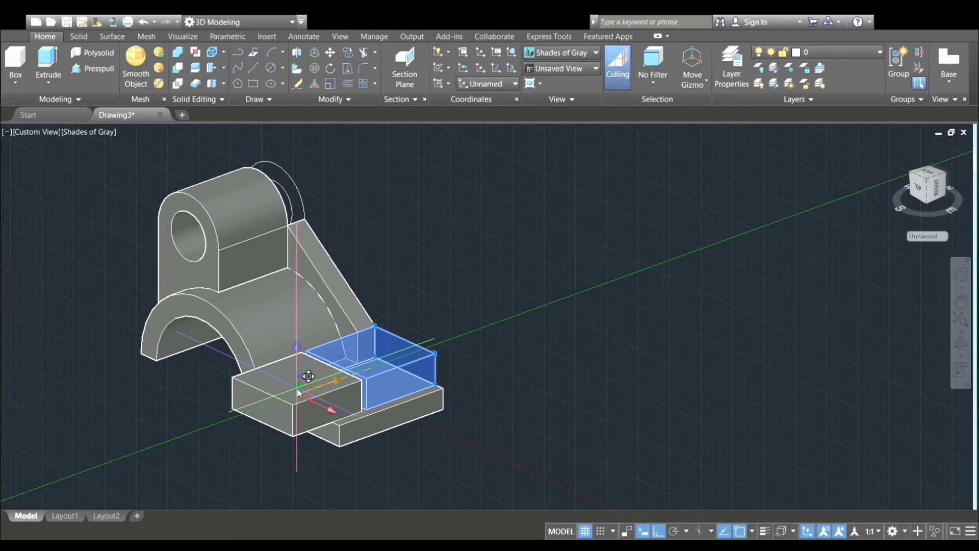
click(297, 387)
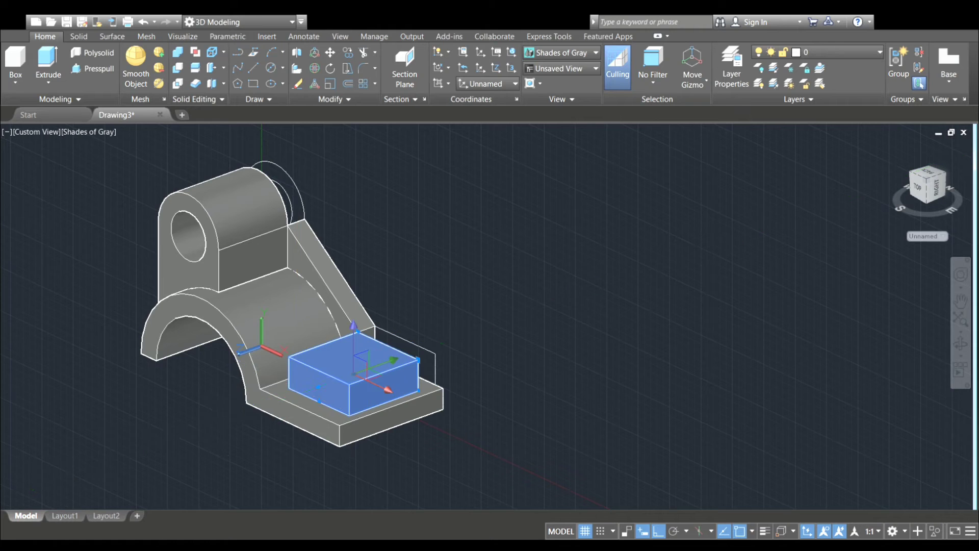
Select only the sloped rib, cancelling the trial gizmo moves, ready for a precise move.
click(346, 288)
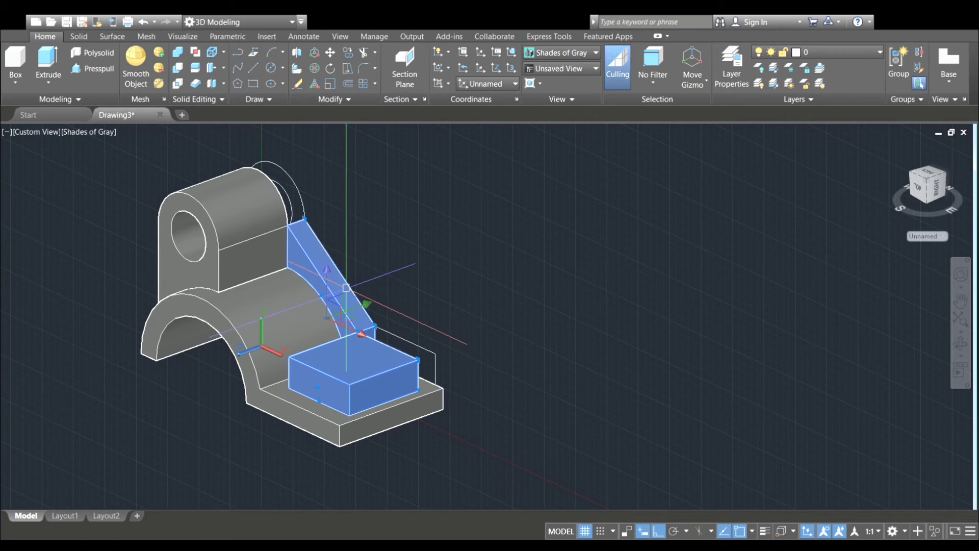
click(367, 306)
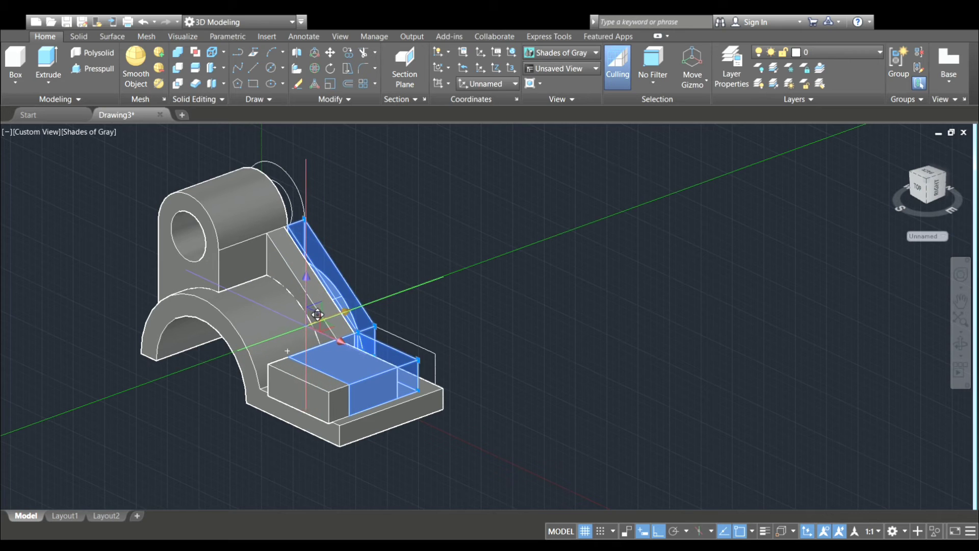
key(Escape)
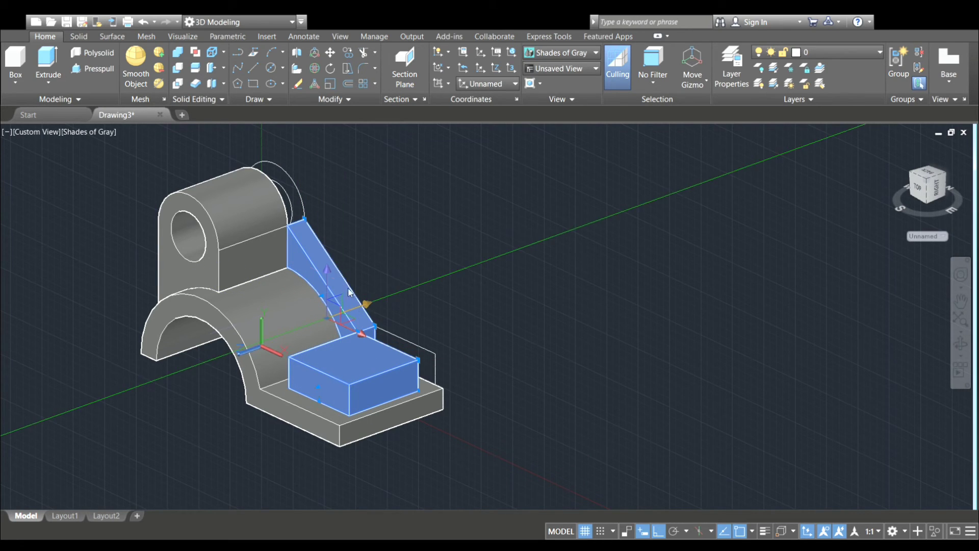
key(Escape)
click(334, 281)
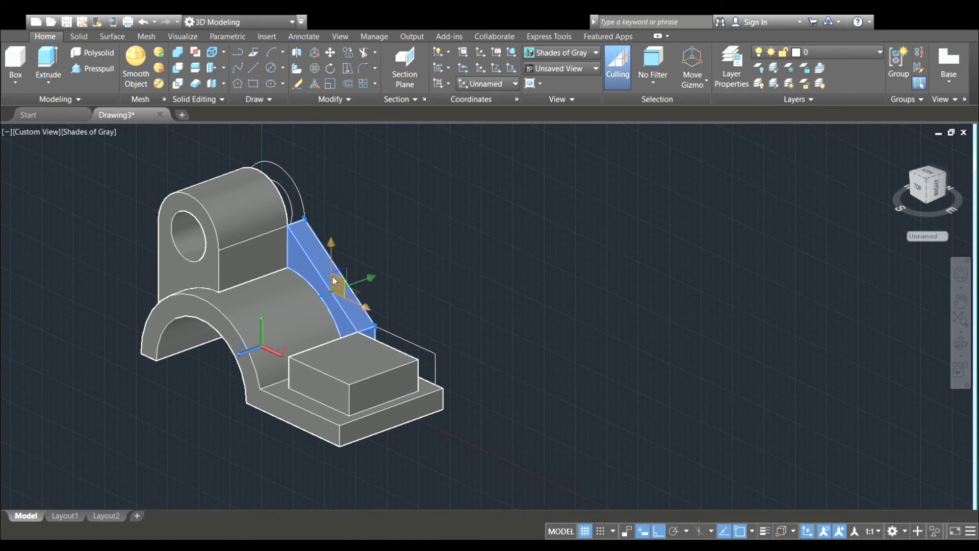
click(369, 277)
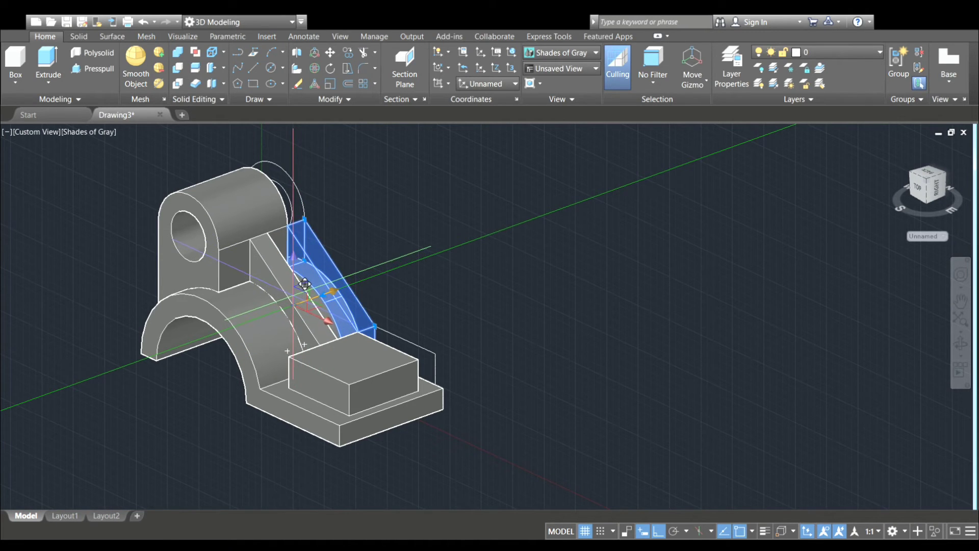
key(Escape)
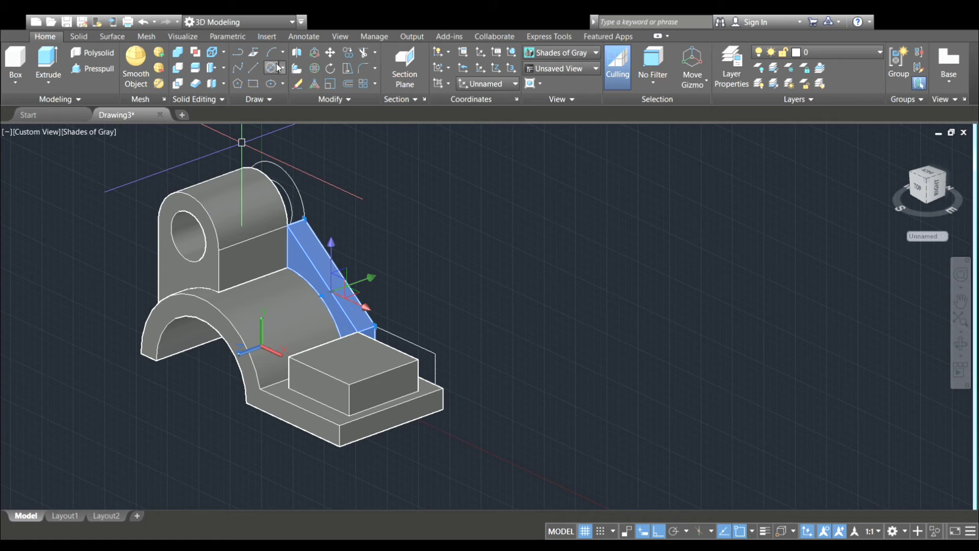
click(330, 53)
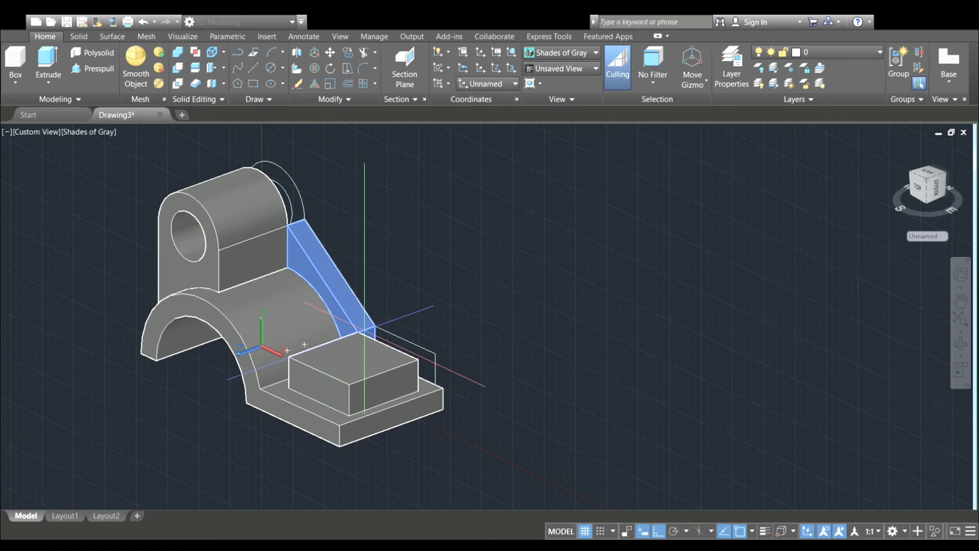
Move the sloped rib so it sits centred across the saddle between the lug and block.
click(365, 330)
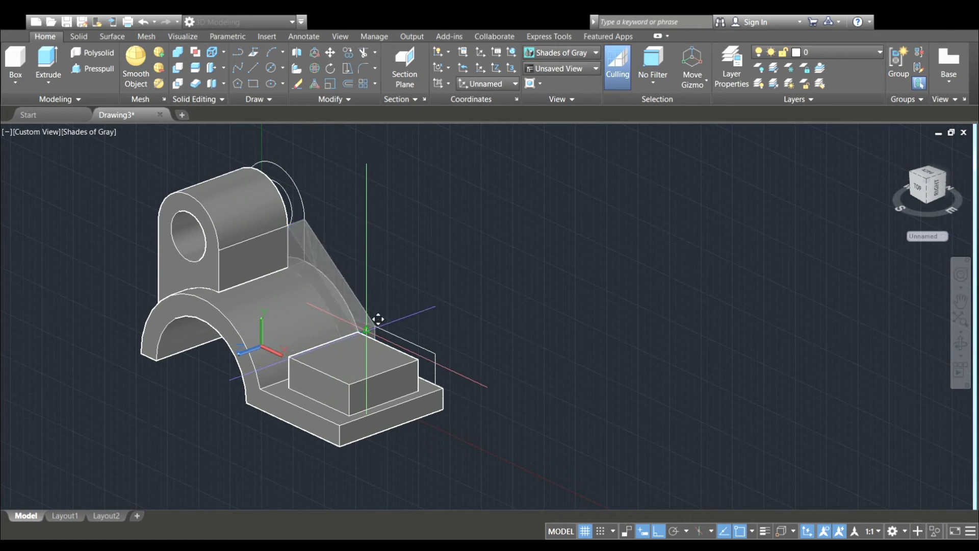
click(335, 333)
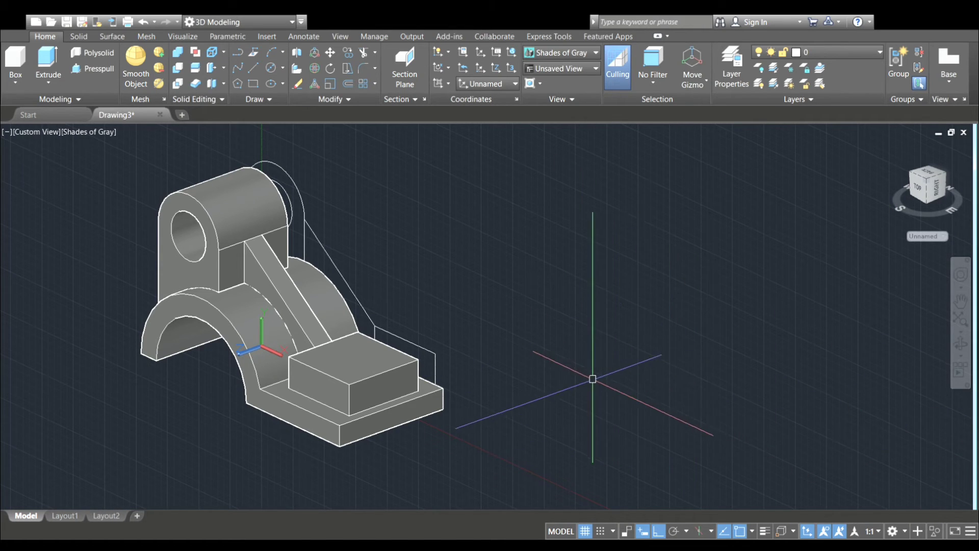
mouse_move(582, 376)
shift+middle_down()
mouse_move(612, 387)
mouse_move(671, 372)
mouse_move(520, 426)
mouse_move(491, 407)
mouse_move(533, 387)
mouse_move(616, 385)
mouse_move(616, 413)
mouse_move(547, 429)
shift+middle_up()
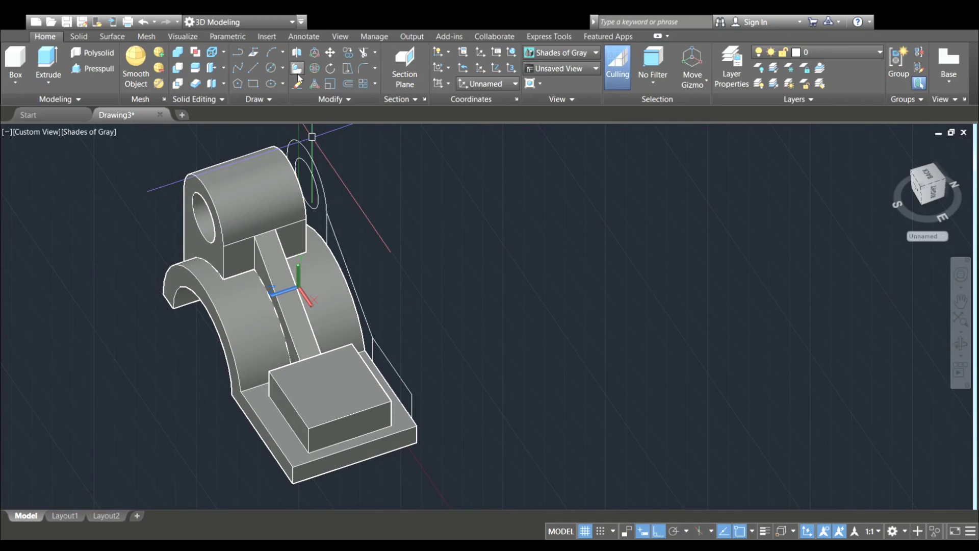
click(79, 36)
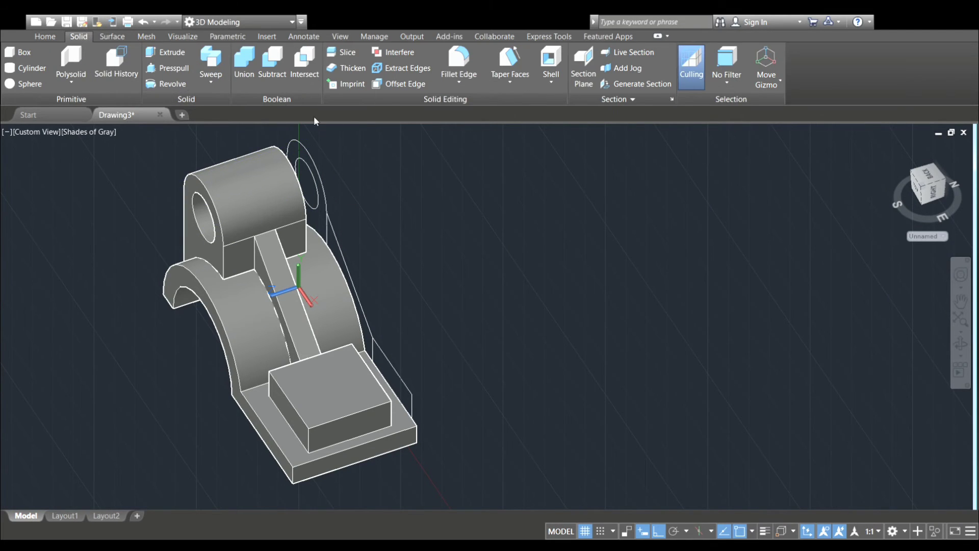
Union the saddle, plate, lug, block and rib, selected by window, into one solid.
click(459, 61)
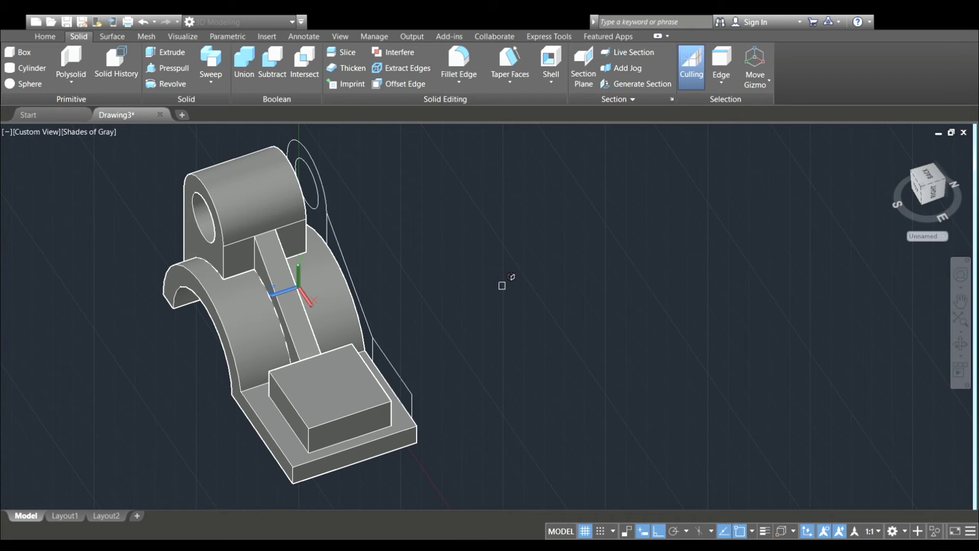
key(Escape)
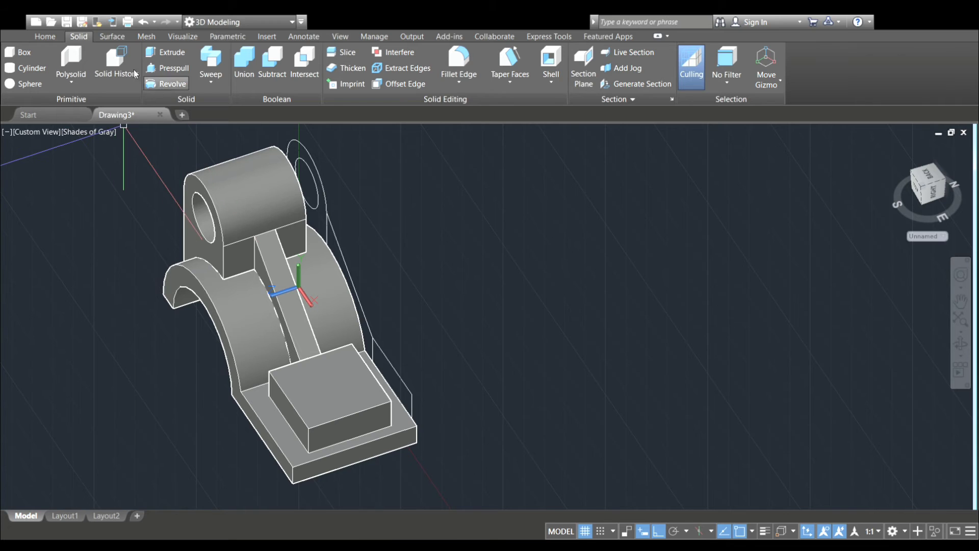
click(46, 37)
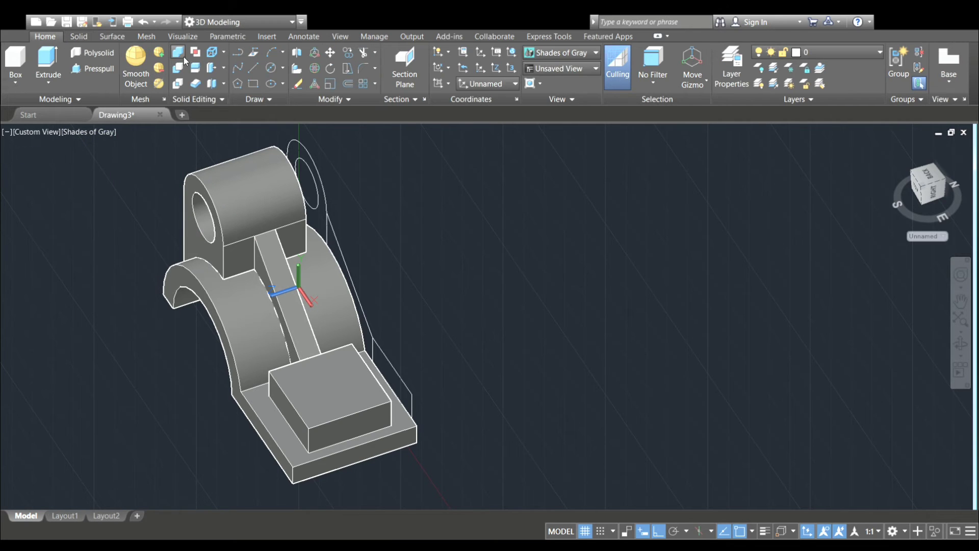
click(152, 90)
click(124, 142)
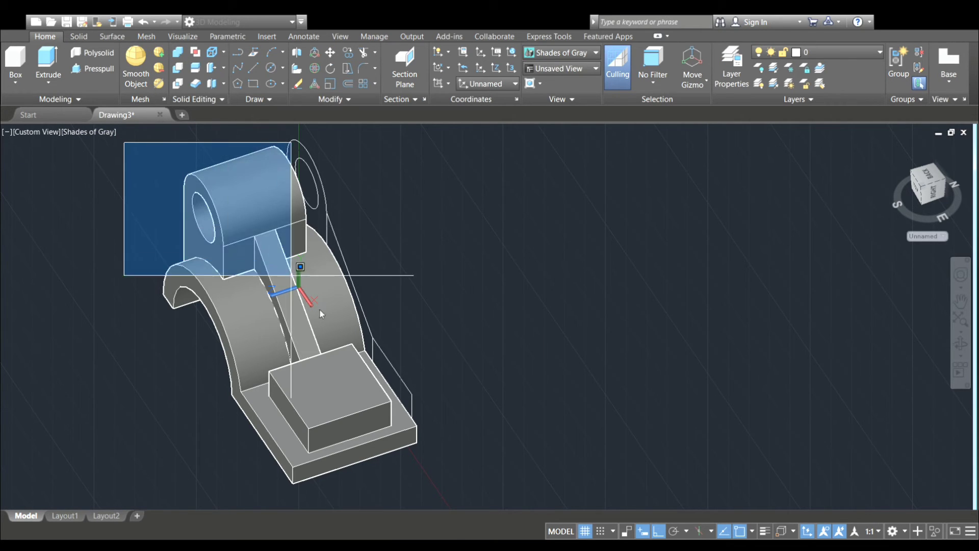
click(433, 484)
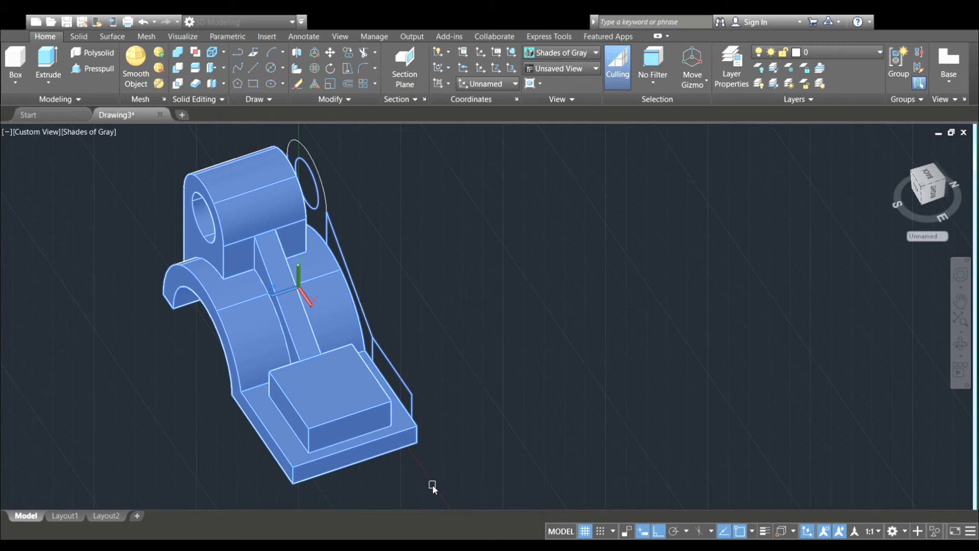
scroll(429, 455, down, 2)
key(Return)
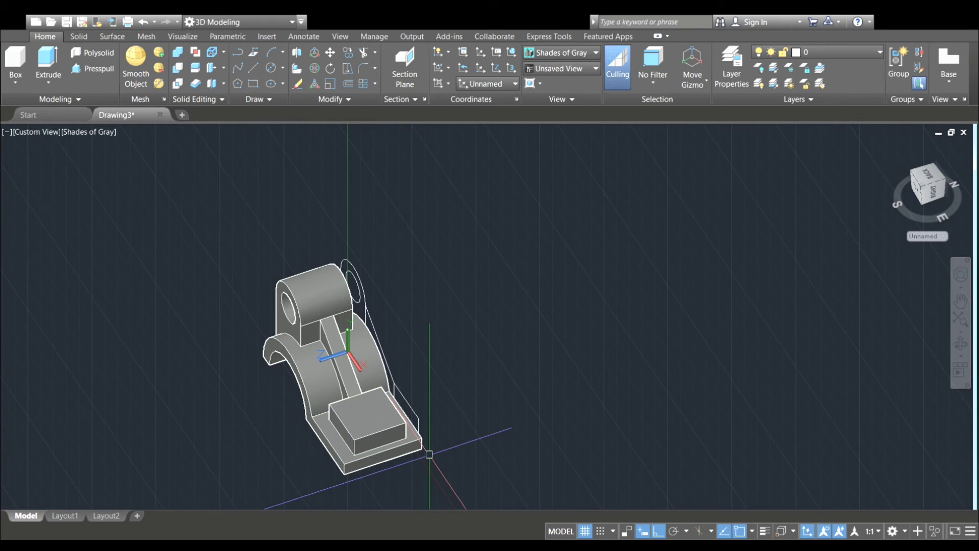
scroll(426, 459, up, 2)
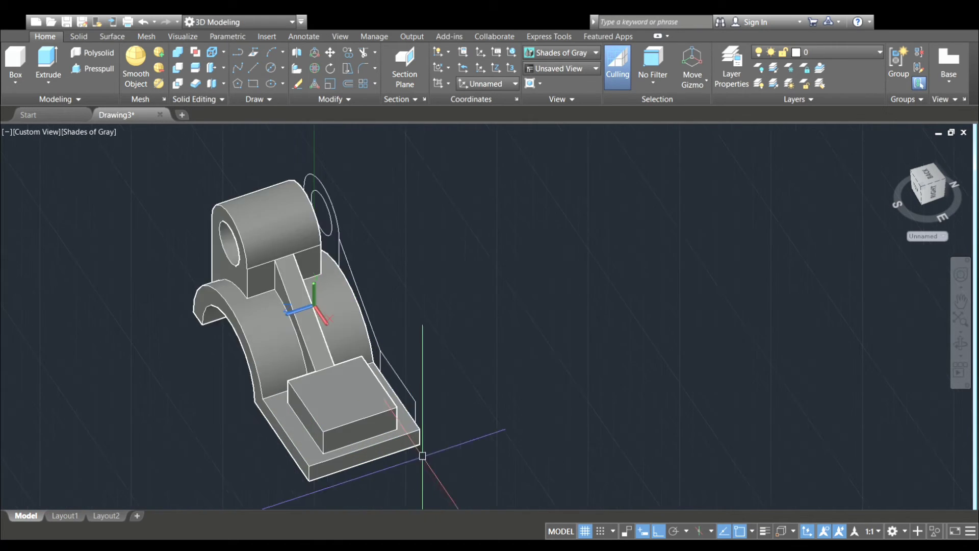
middle_drag(422, 453, 397, 430)
click(79, 37)
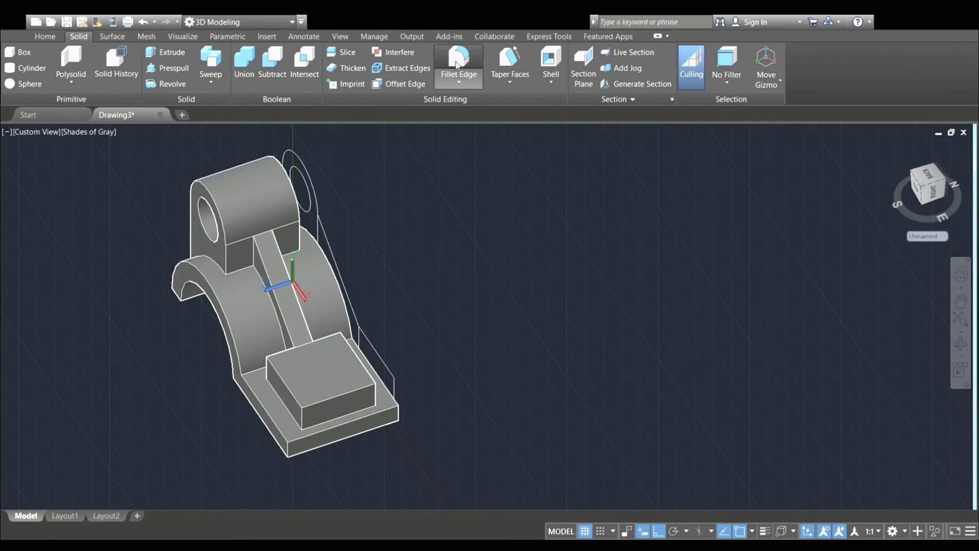
click(459, 60)
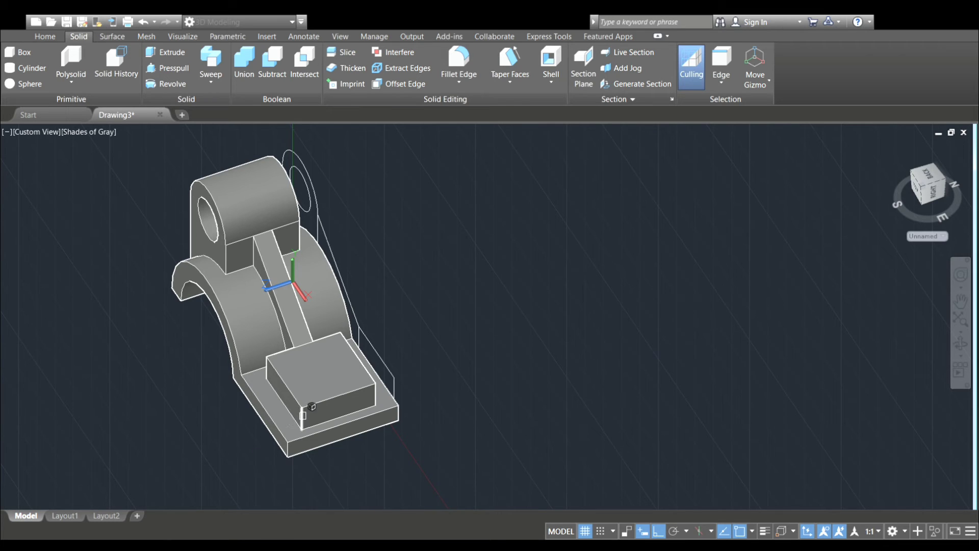
click(303, 414)
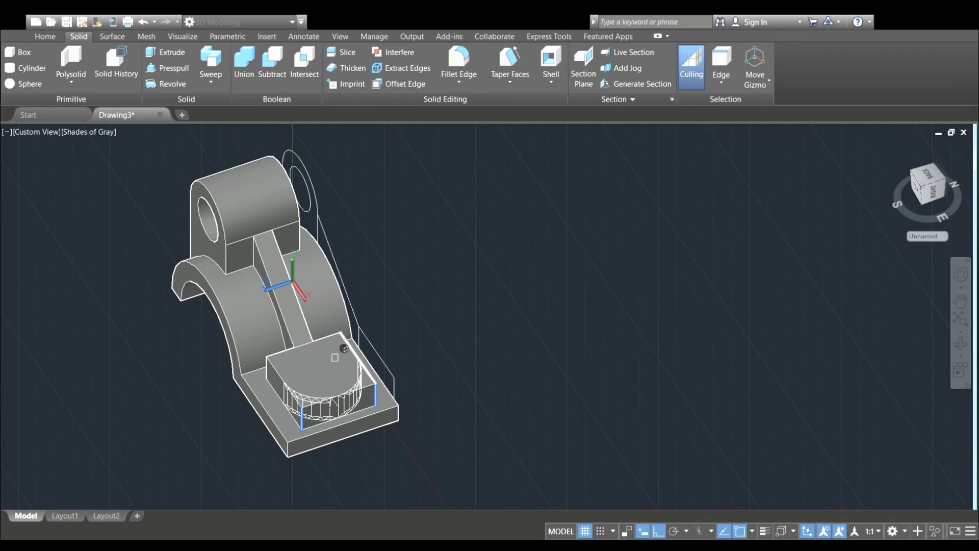
mouse_move(406, 408)
shift+middle_down()
mouse_move(516, 425)
mouse_move(416, 395)
shift+middle_up()
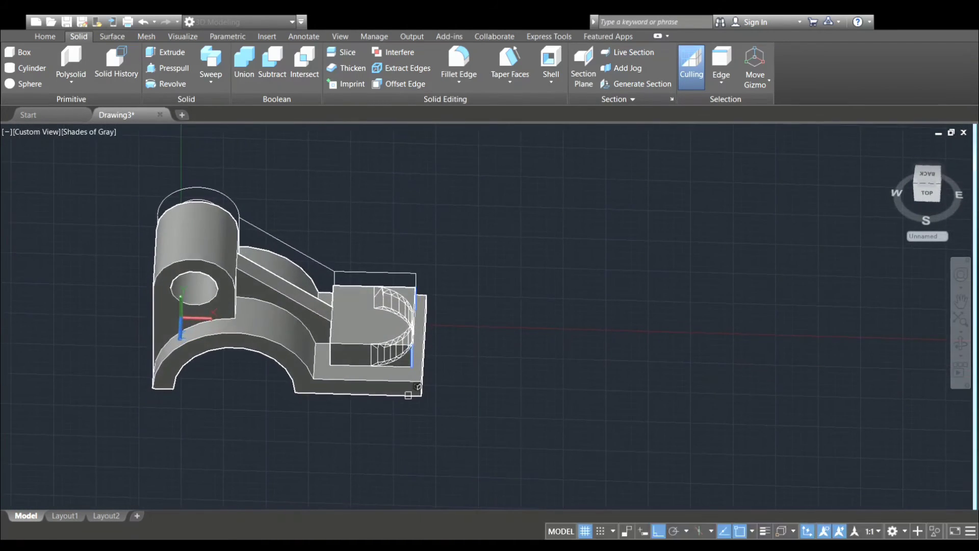
click(339, 345)
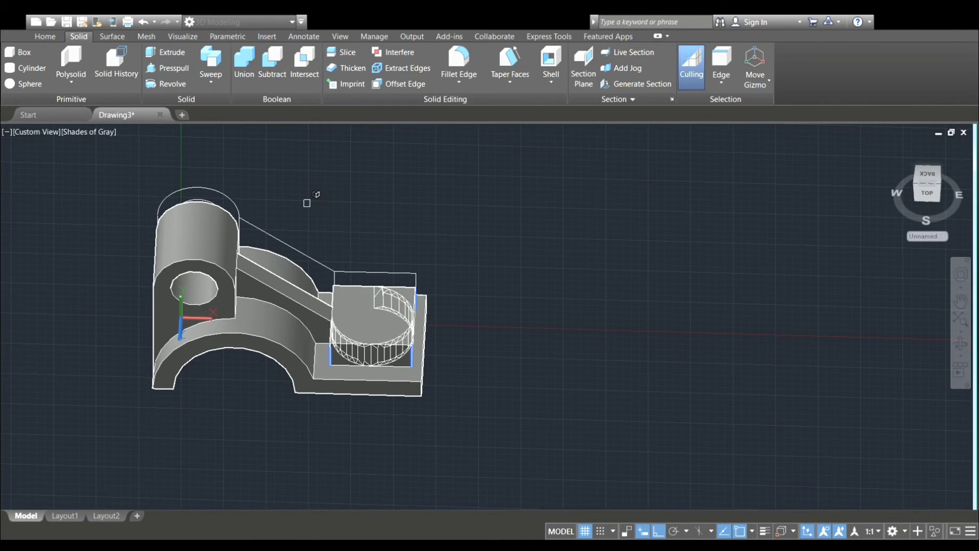
shift+middle_drag(306, 203, 283, 246)
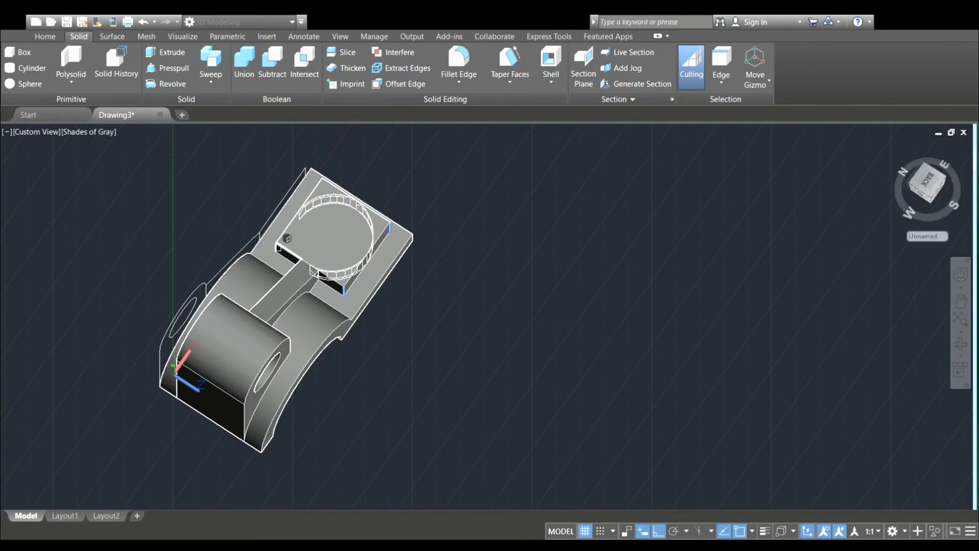
shift+middle_drag(284, 239, 266, 236)
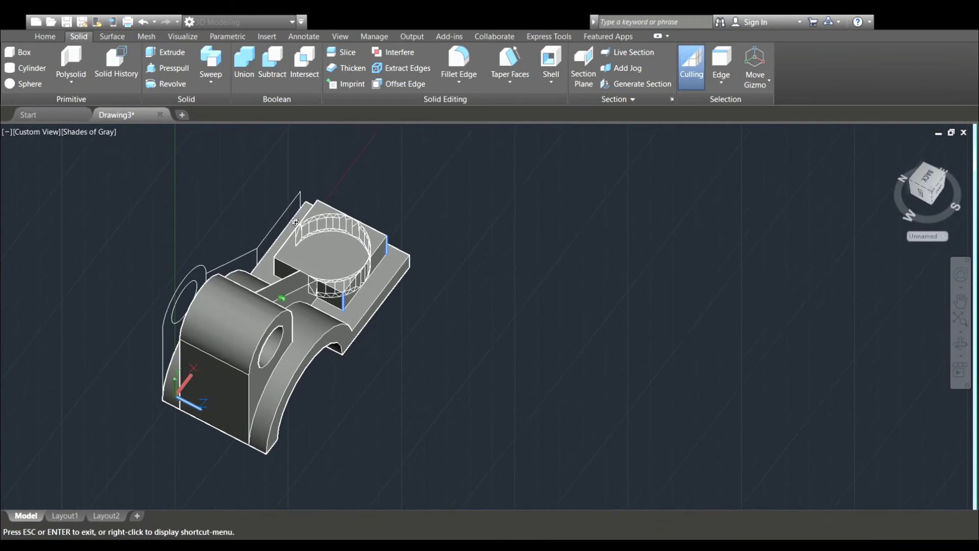
click(280, 252)
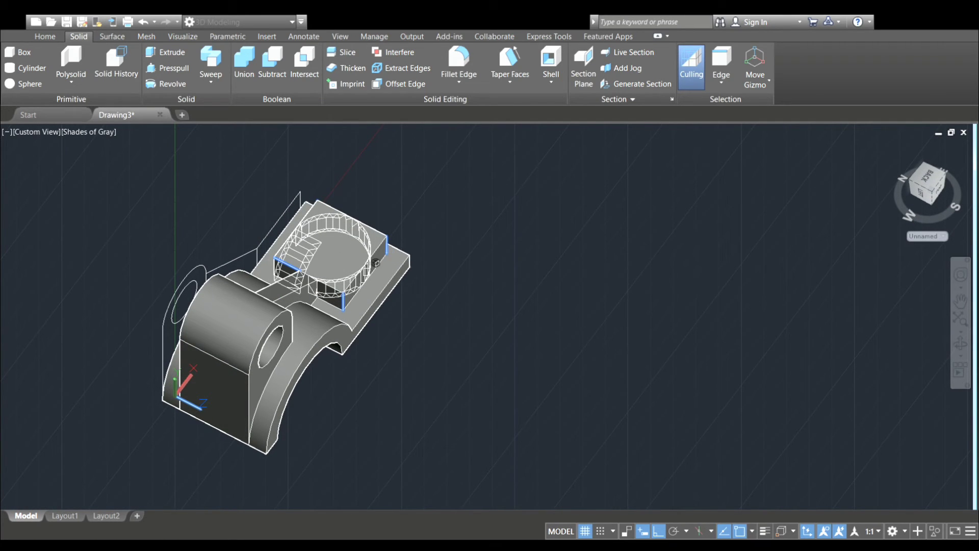
key(Return)
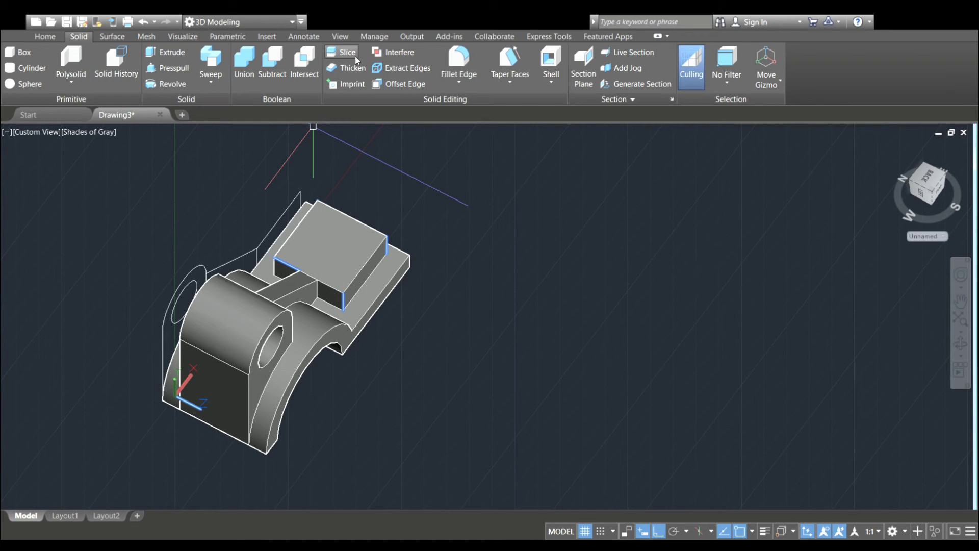
click(442, 86)
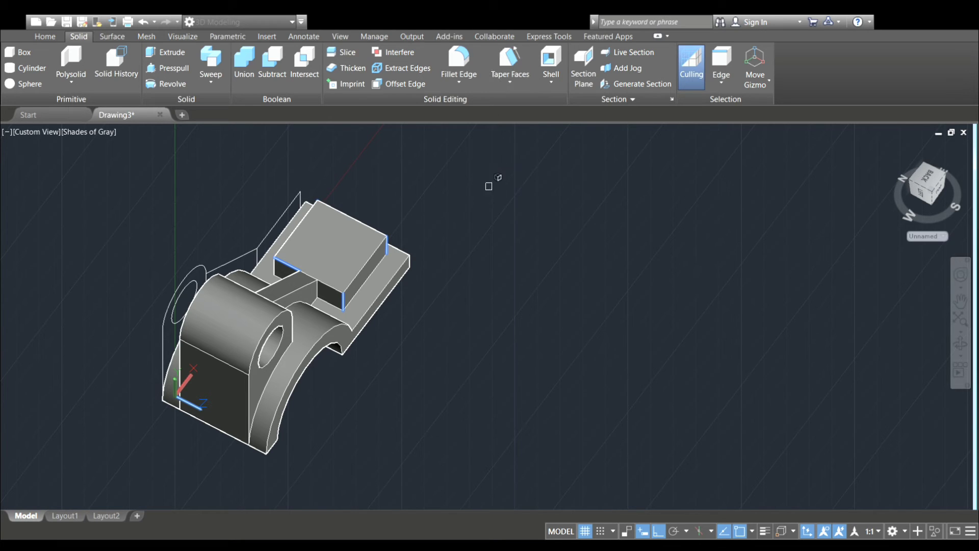
key(Return)
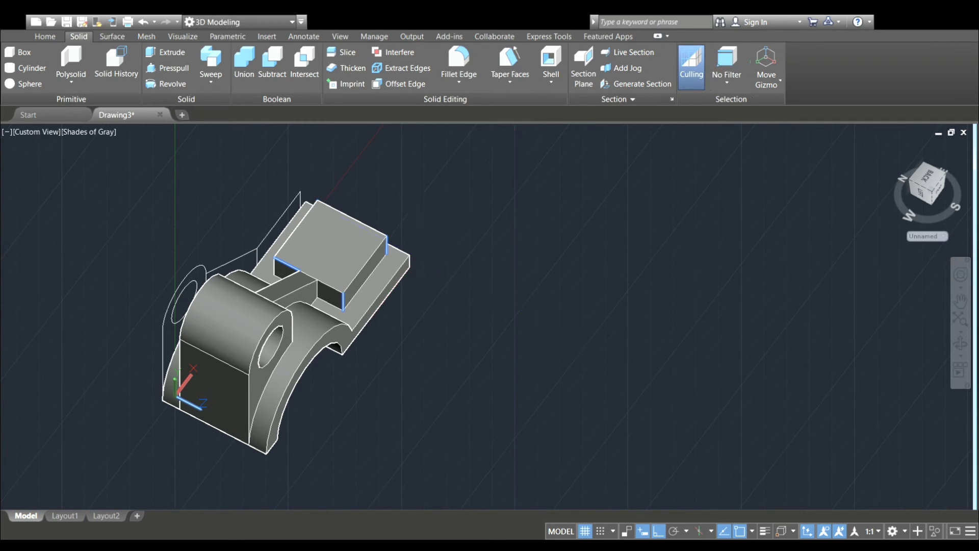
click(56, 35)
mouse_move(538, 326)
shift+middle_down()
mouse_move(397, 360)
mouse_move(442, 269)
shift+middle_up()
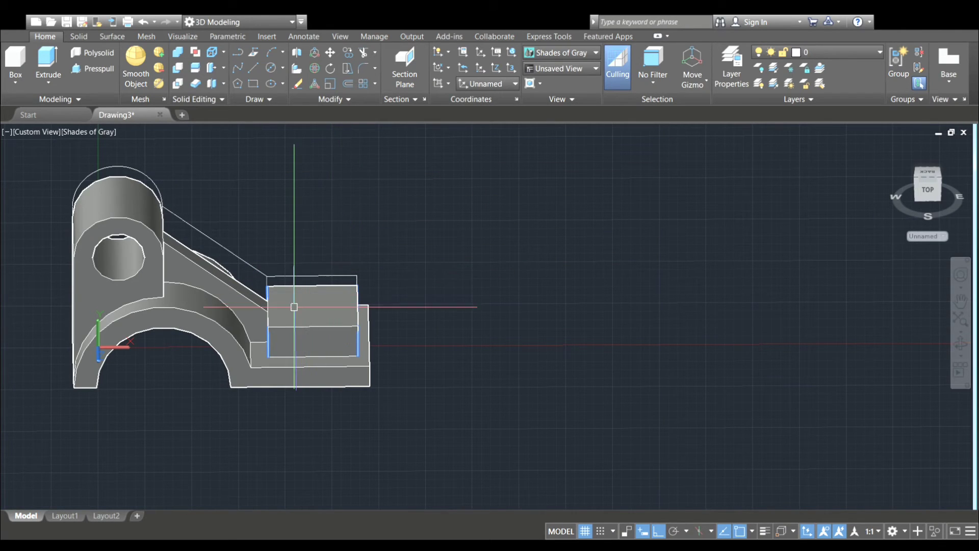
click(265, 334)
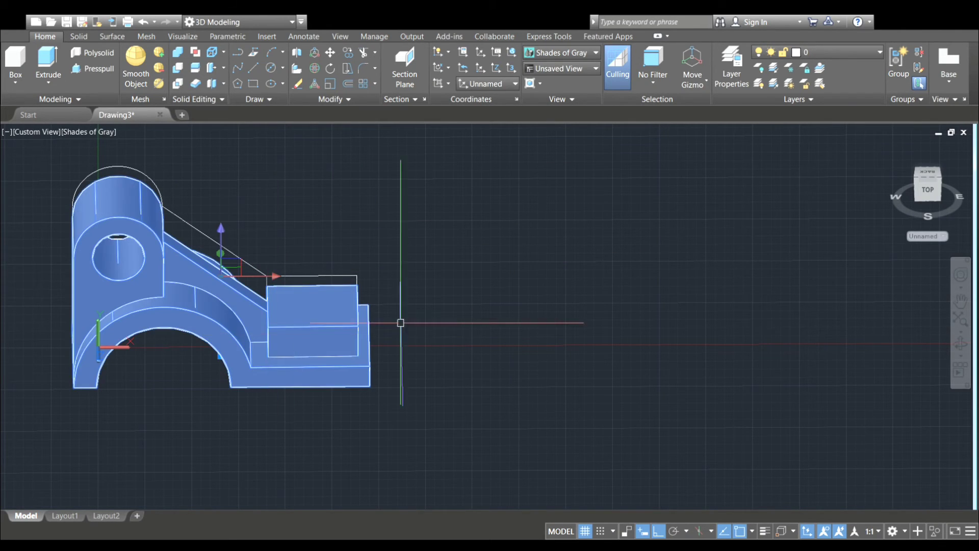
key(Escape)
shift+middle_drag(387, 292, 421, 293)
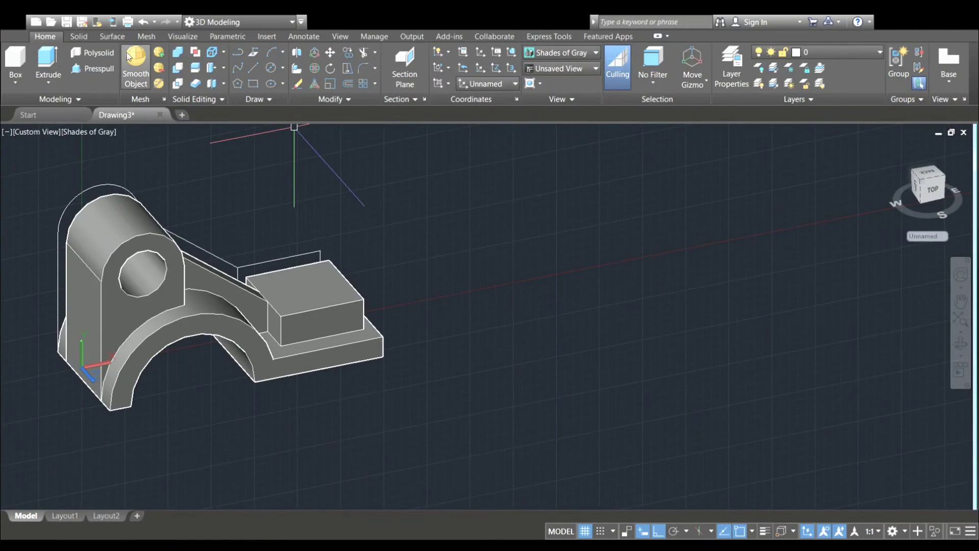
click(79, 36)
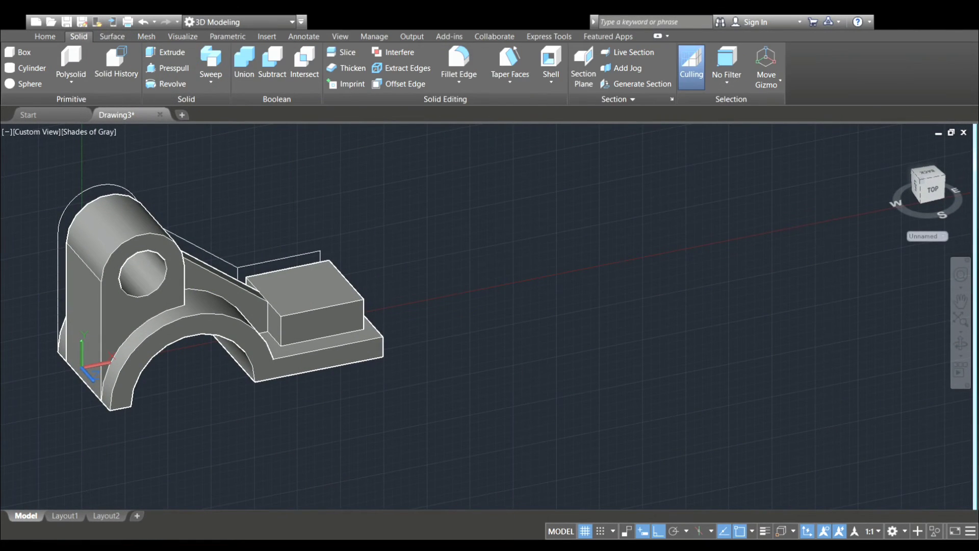
Fillet two opposite vertical corner edges of the upper block on the end tab.
click(471, 67)
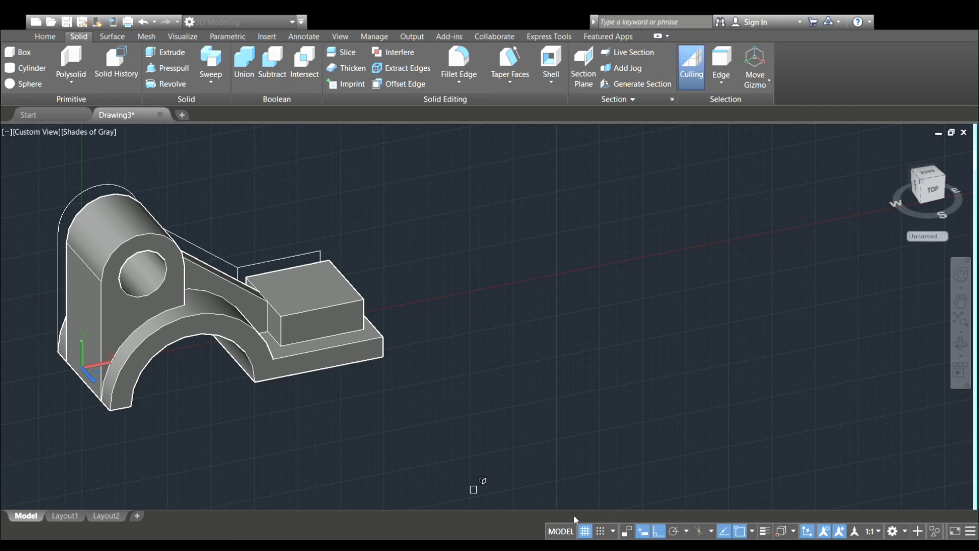
click(365, 311)
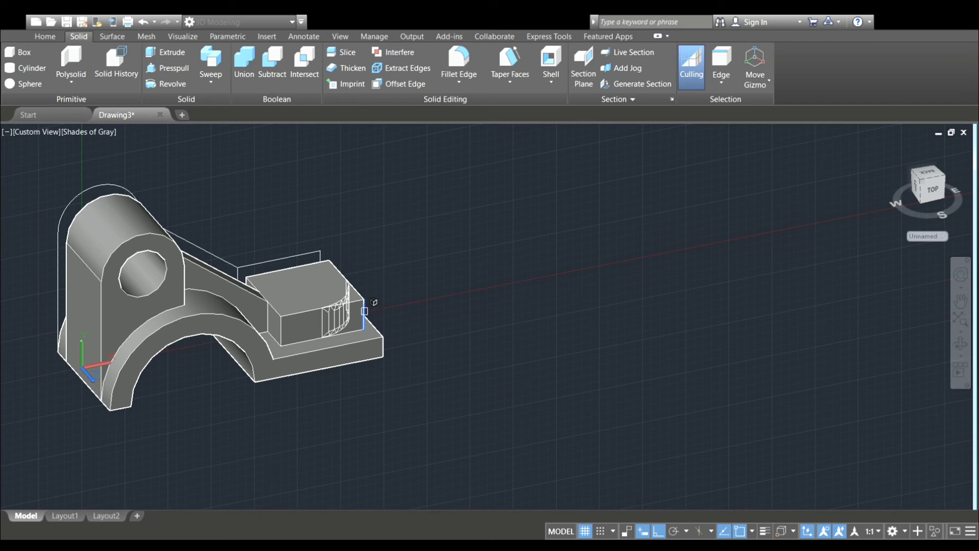
mouse_move(456, 309)
shift+middle_down()
mouse_move(317, 376)
mouse_move(265, 355)
shift+middle_up()
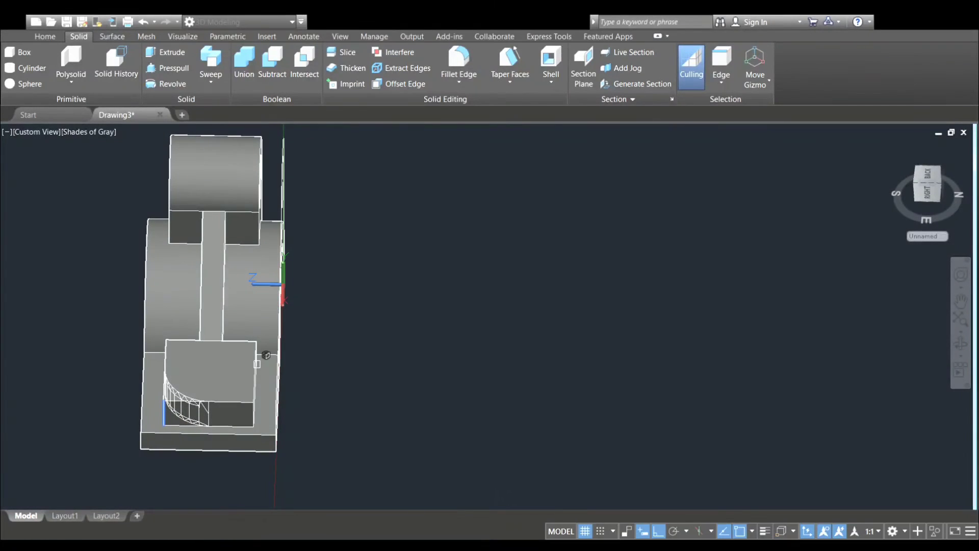
click(251, 416)
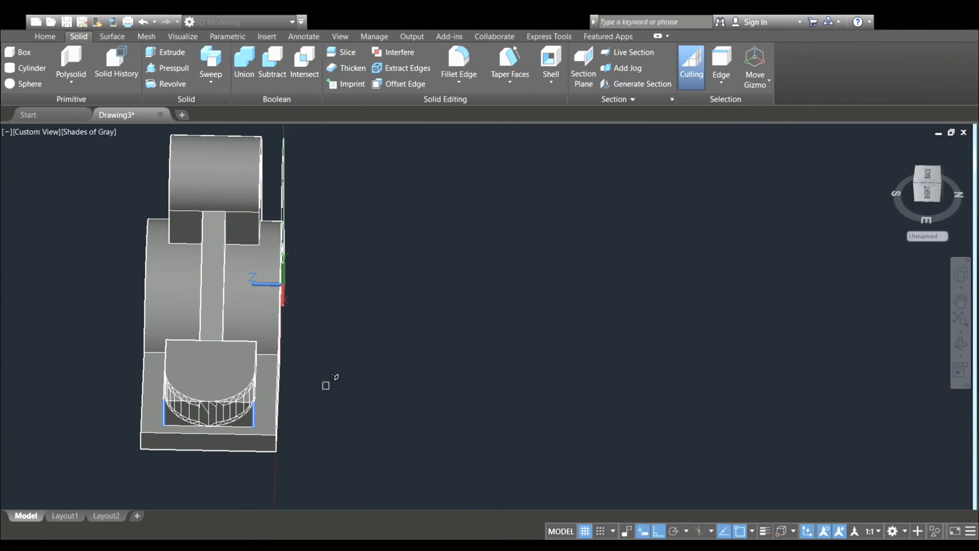
mouse_move(326, 386)
shift+middle_down()
mouse_move(332, 398)
mouse_move(268, 445)
mouse_move(253, 435)
mouse_move(236, 379)
mouse_move(208, 376)
shift+middle_up()
Orbit around the part and complete the cylindrical boss on the base tab.
scroll(232, 313, up, 5)
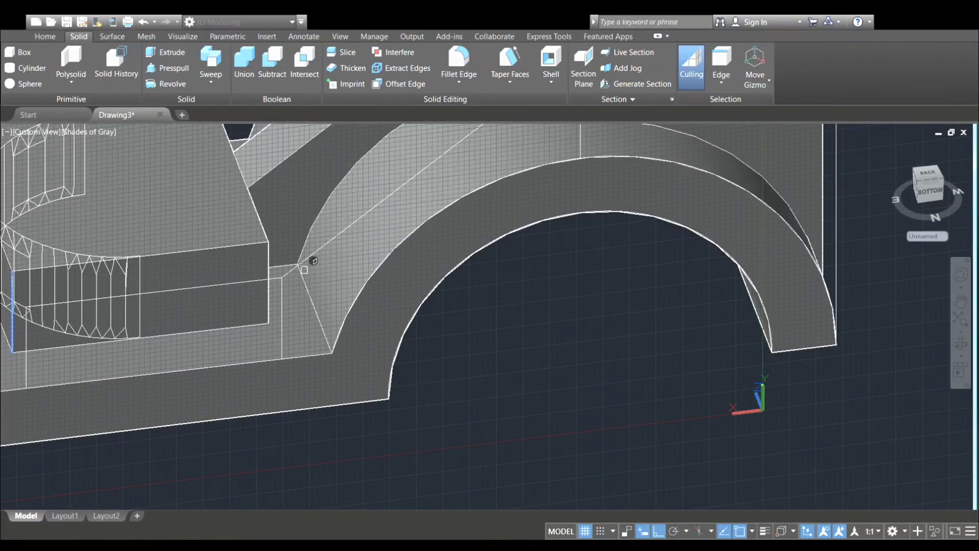
shift+middle_drag(313, 261, 308, 246)
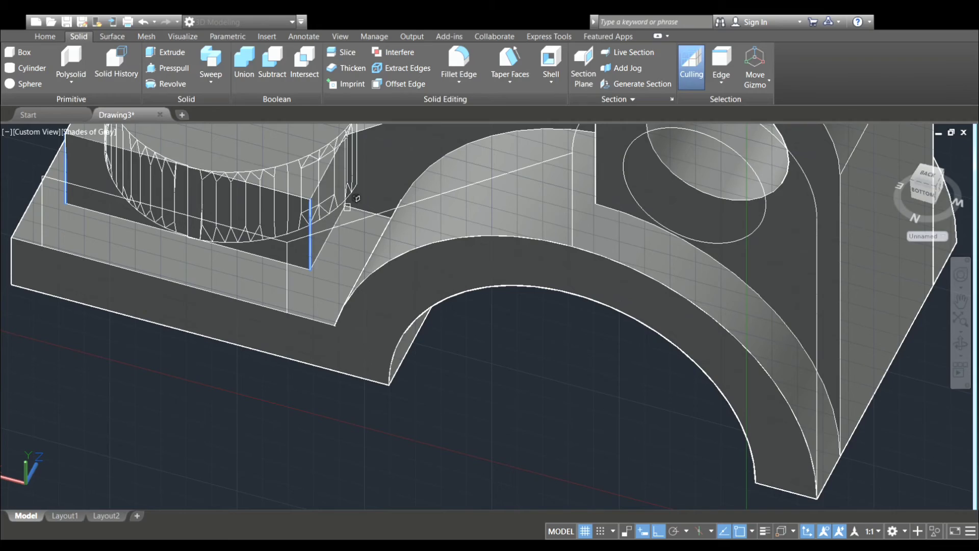
scroll(485, 387, down, 5)
mouse_move(489, 400)
shift+middle_down()
mouse_move(412, 350)
mouse_move(544, 330)
shift+middle_up()
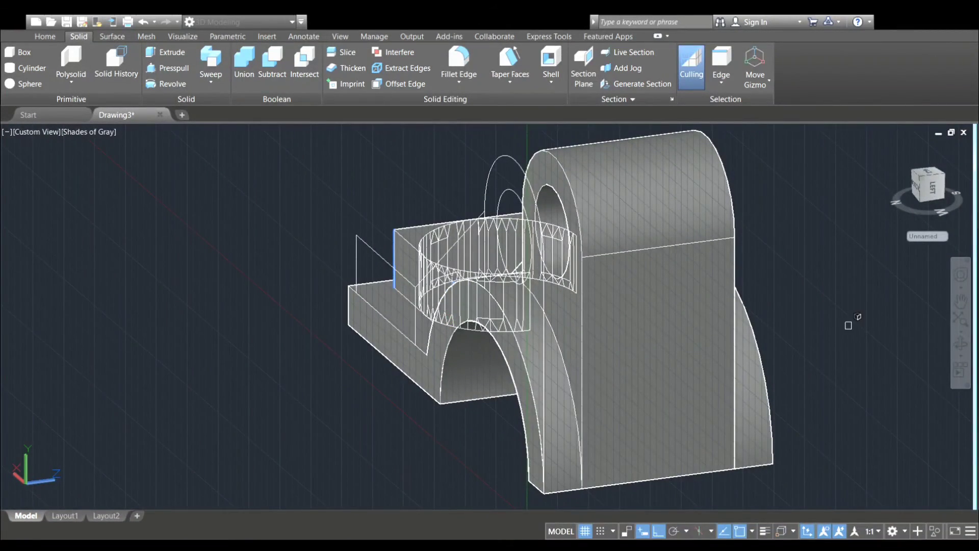
shift+middle_drag(848, 324, 648, 387)
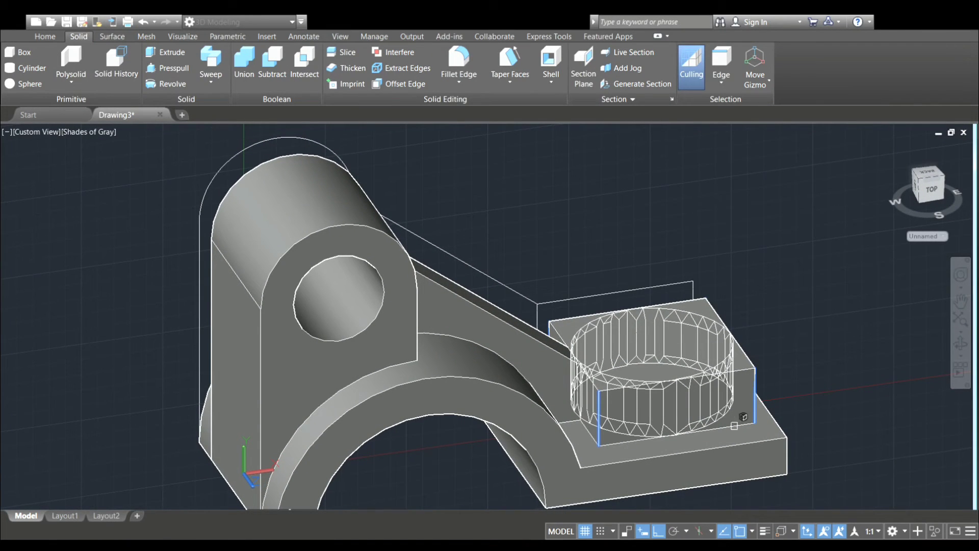
key(ctrl+z)
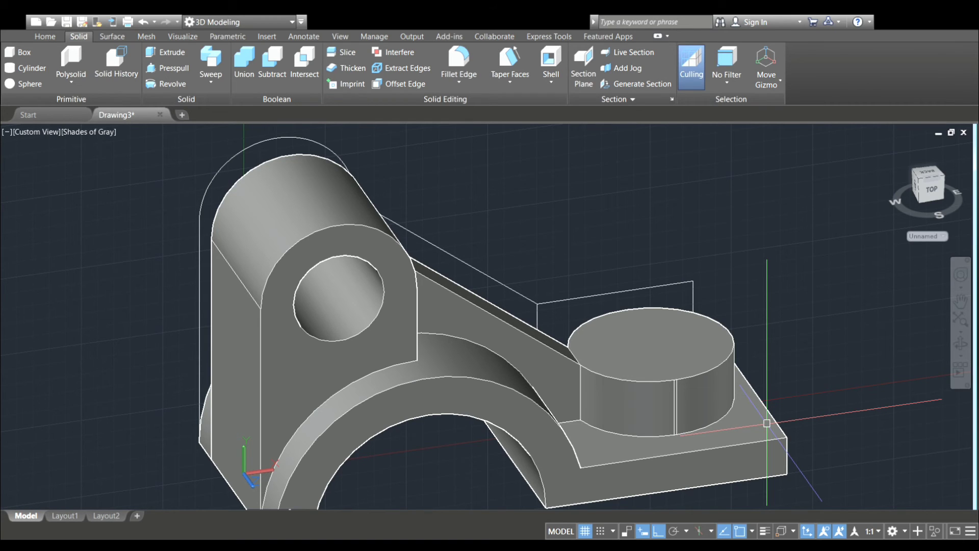
scroll(767, 422, down, 2)
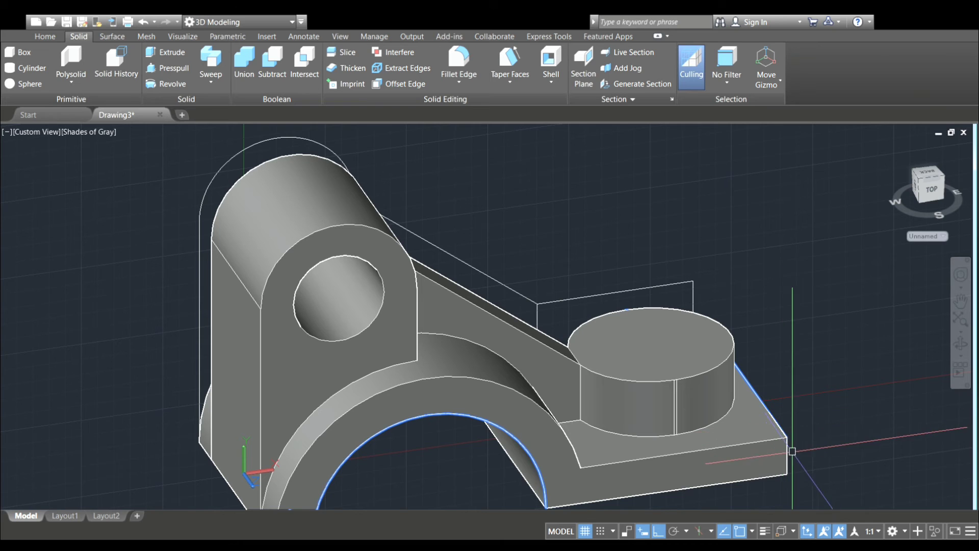
mouse_move(794, 463)
middle_down()
mouse_move(695, 367)
mouse_move(586, 339)
middle_up()
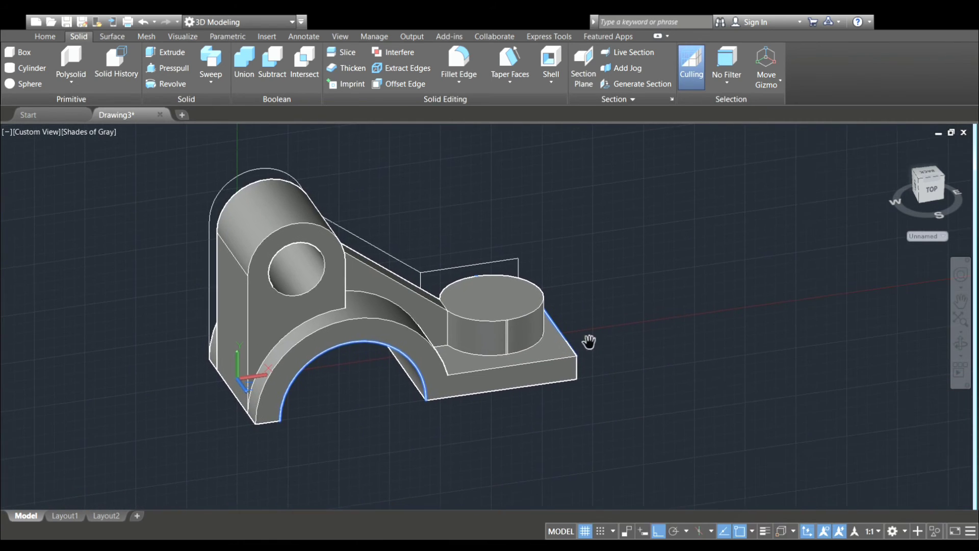
mouse_move(732, 361)
shift+middle_down()
mouse_move(595, 384)
mouse_move(610, 356)
mouse_move(634, 367)
mouse_move(587, 392)
shift+middle_up()
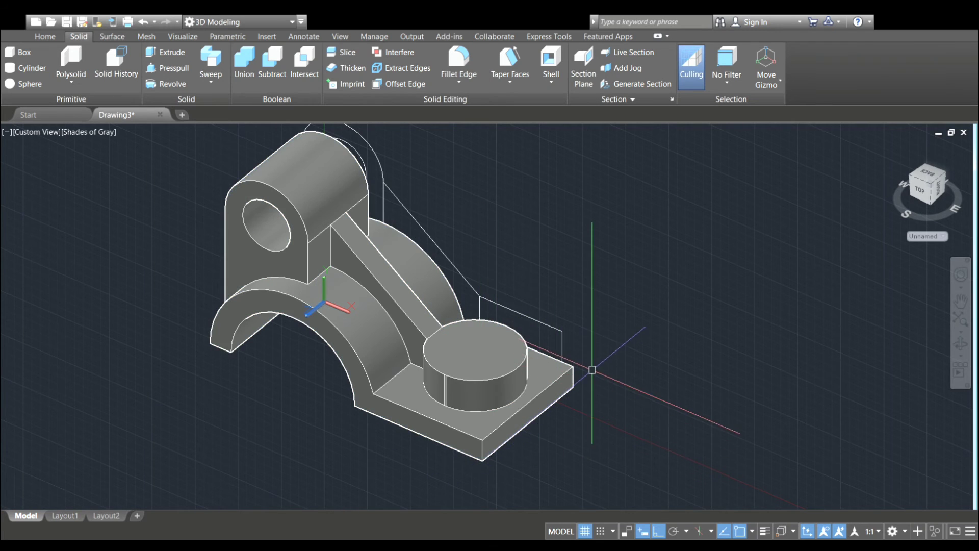
mouse_move(590, 367)
shift+middle_down()
mouse_move(590, 393)
mouse_move(531, 379)
shift+middle_up()
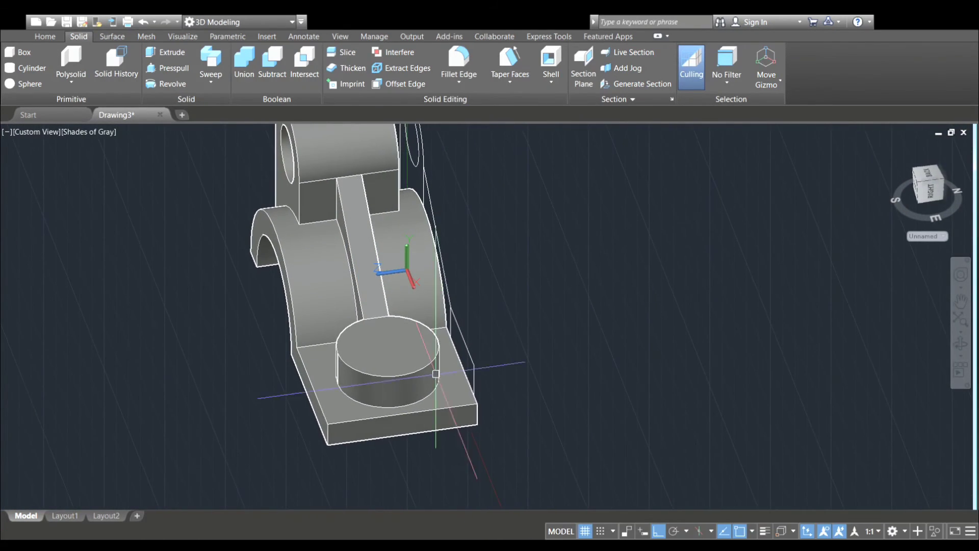
Select the bracket solid and the small circle on the boss top, then clear the selection.
scroll(406, 343, up, 5)
click(397, 348)
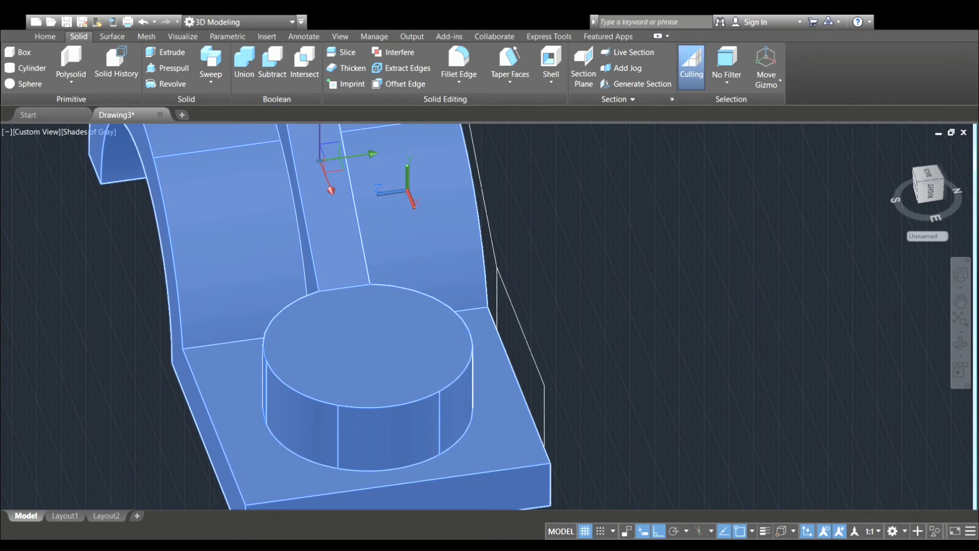
key(Escape)
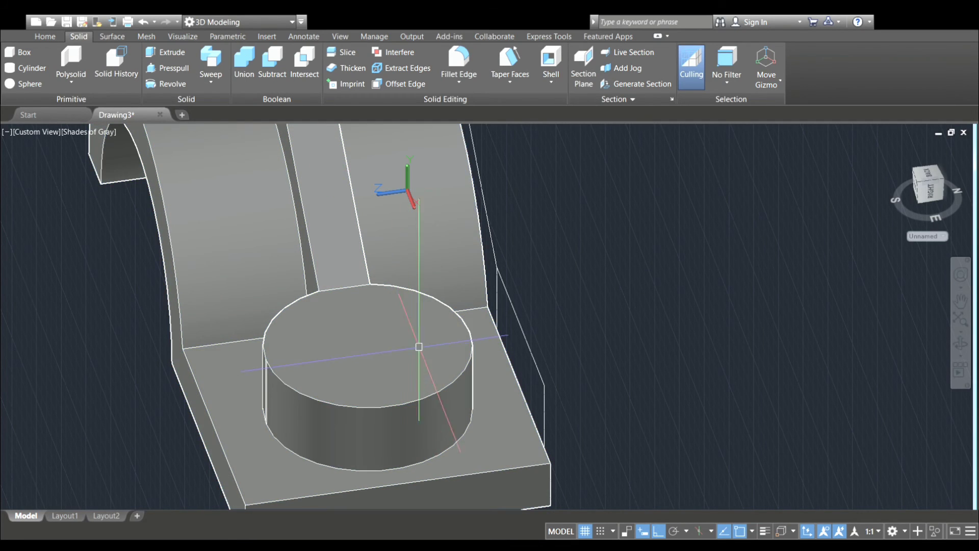
click(186, 128)
click(48, 37)
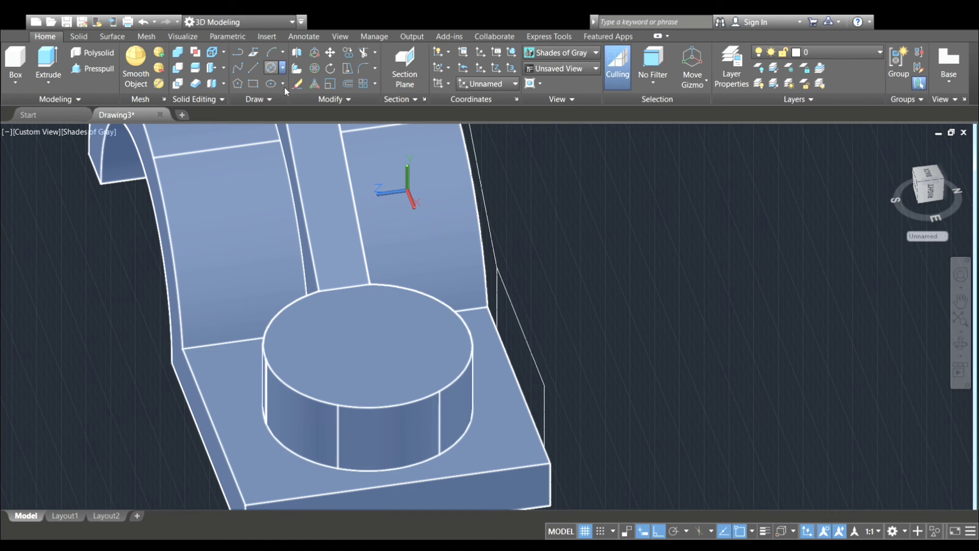
key(Escape)
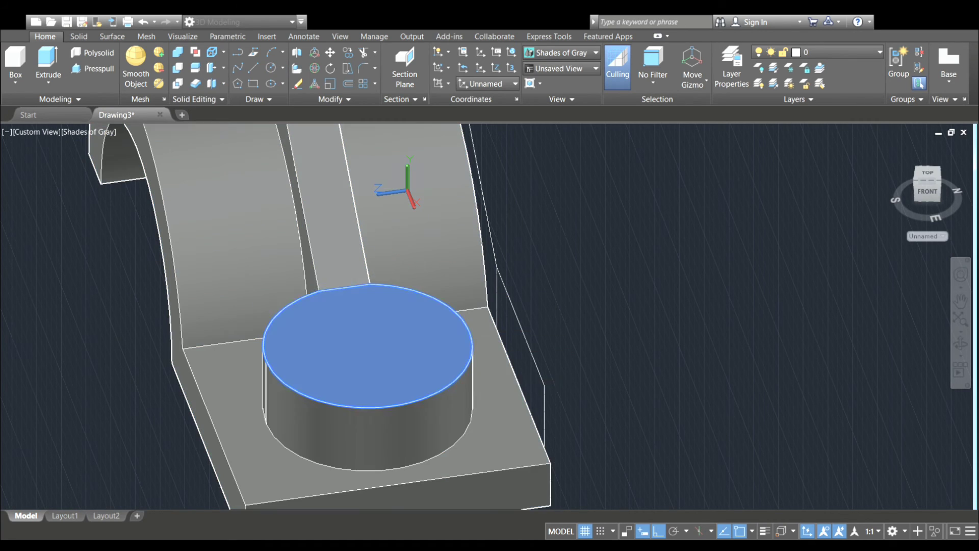
click(382, 372)
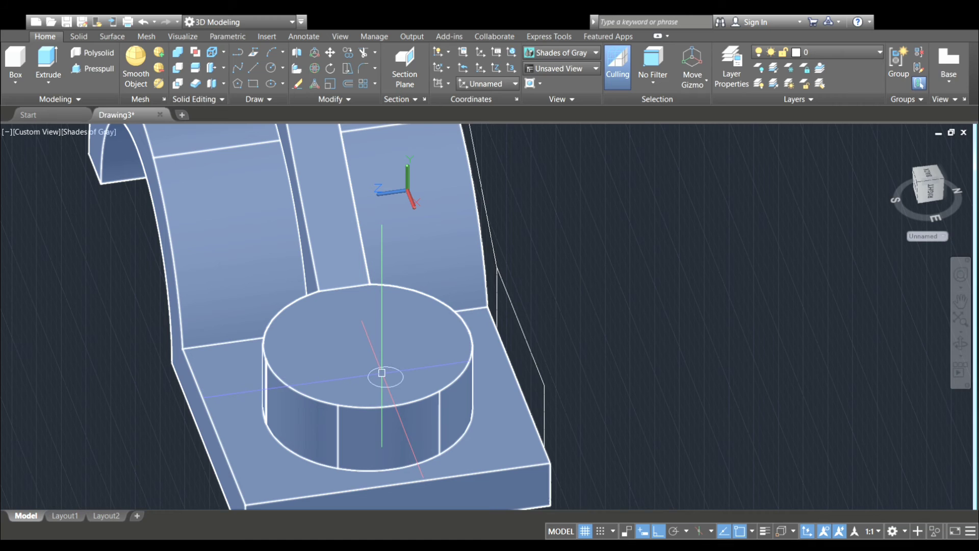
click(382, 367)
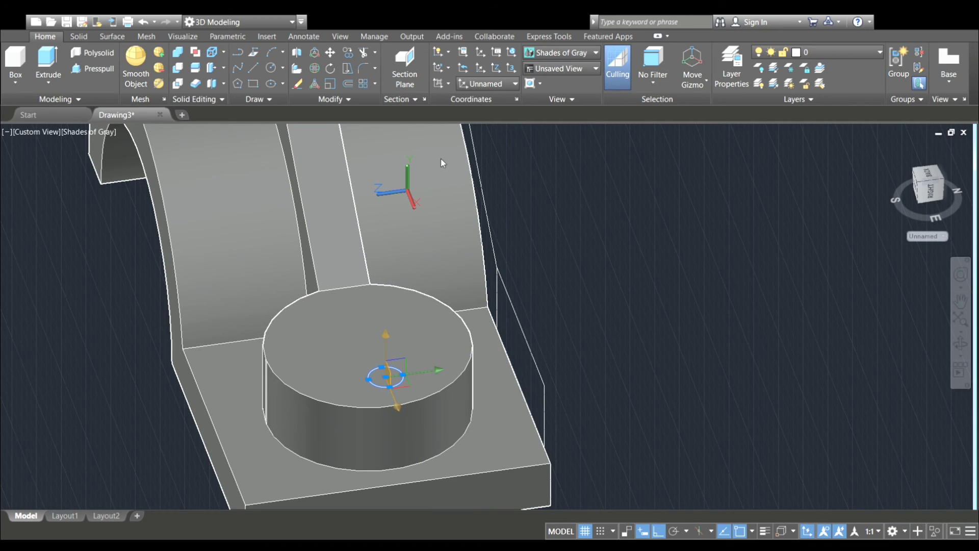
click(397, 126)
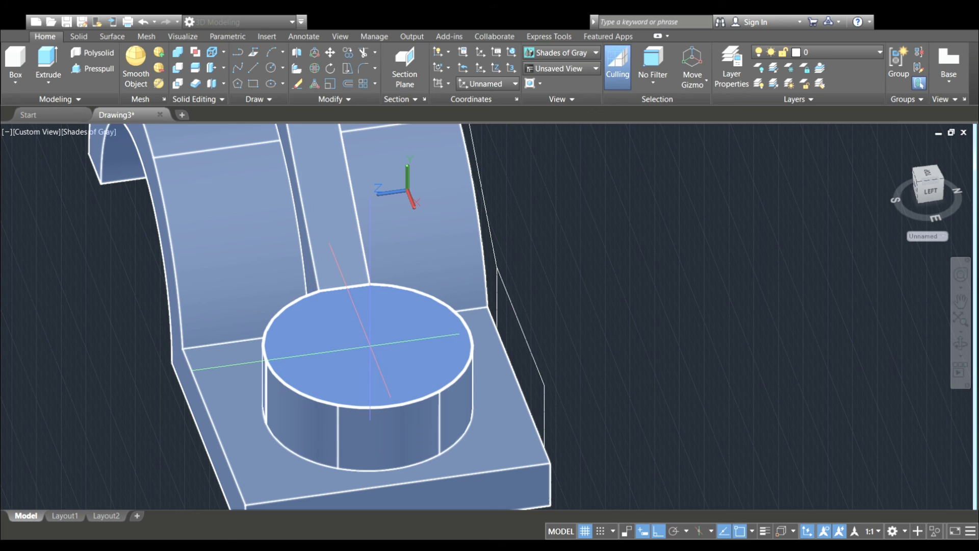
key(Escape)
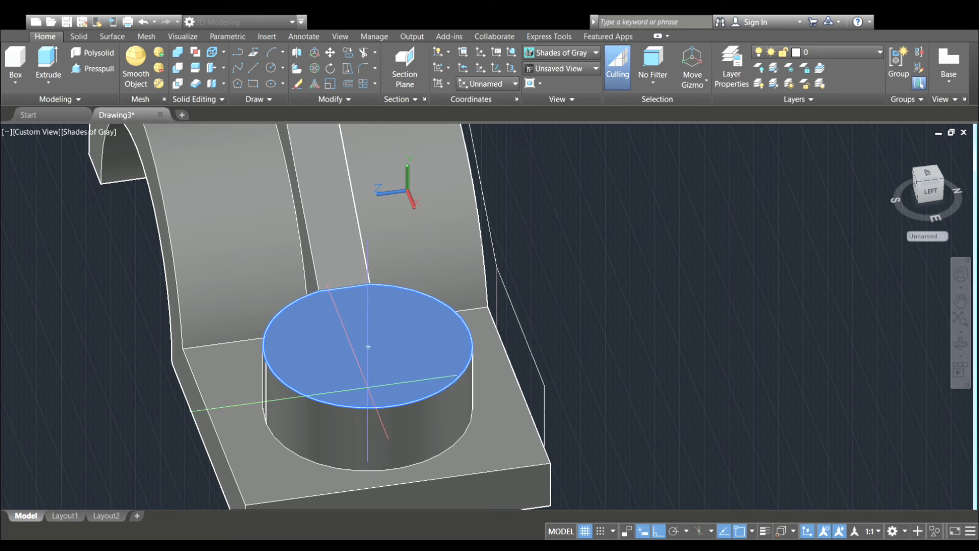
Draw a radius 10 circle centred on the boss top face.
click(368, 347)
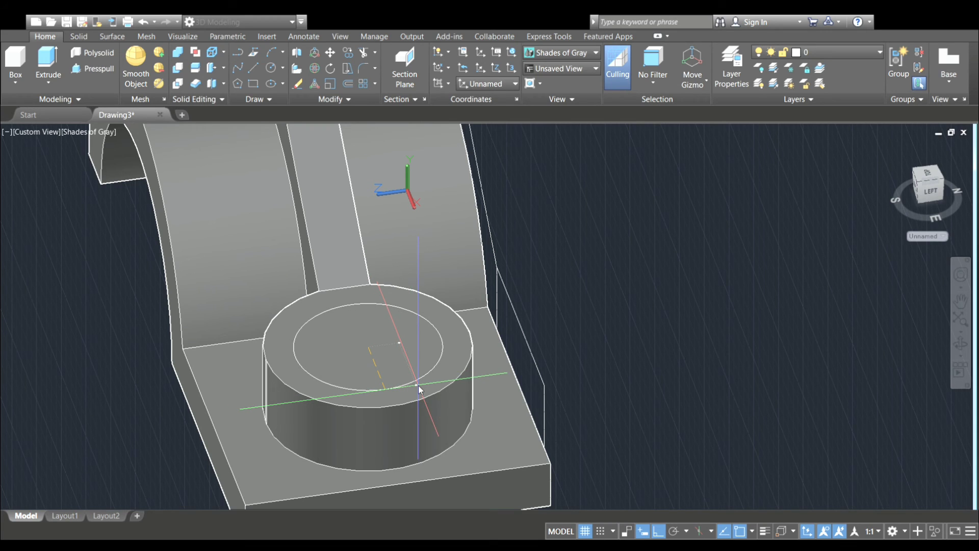
text(10)
key(Return)
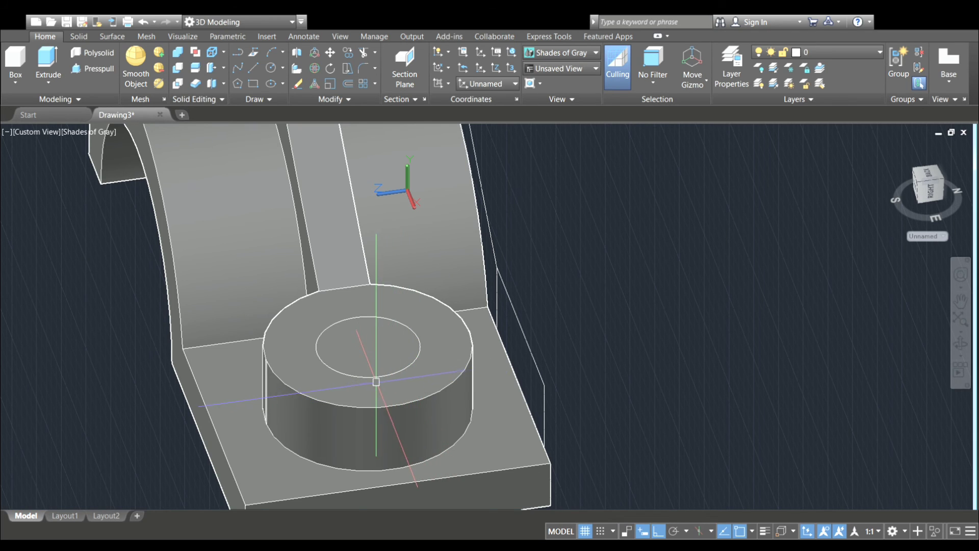
scroll(367, 356, down, 2)
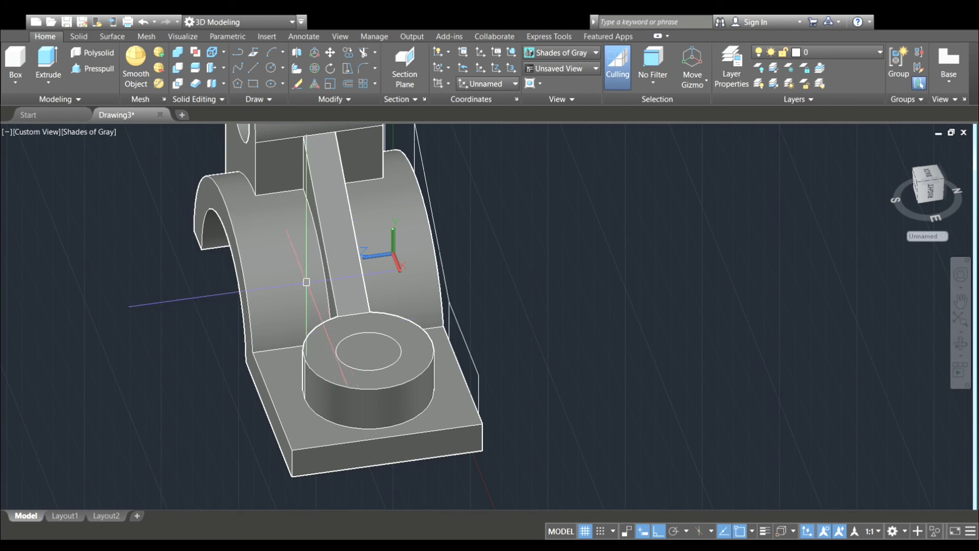
Presspull the circle down through the boss to cut the hole.
click(92, 68)
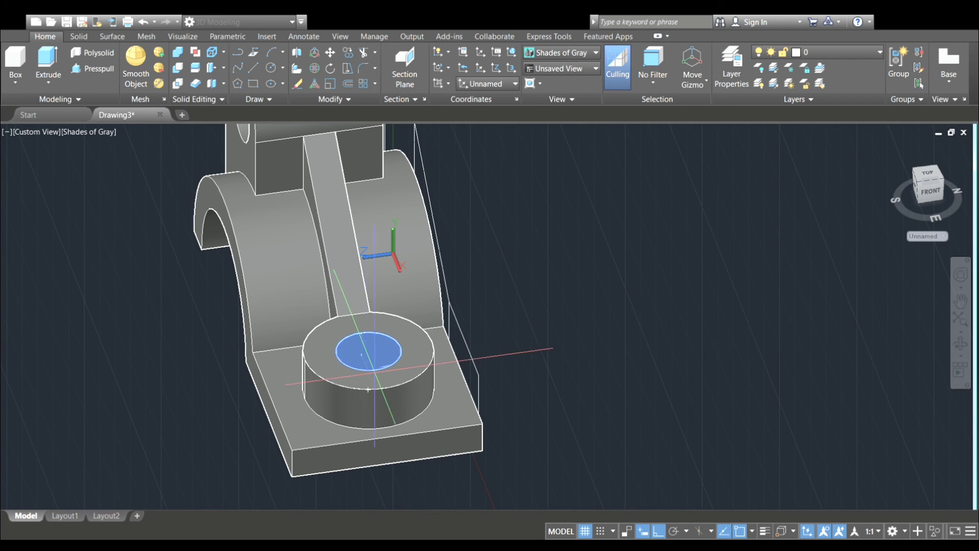
scroll(368, 357, down, 2)
mouse_move(368, 401)
middle_down()
mouse_move(326, 310)
mouse_move(314, 228)
middle_up()
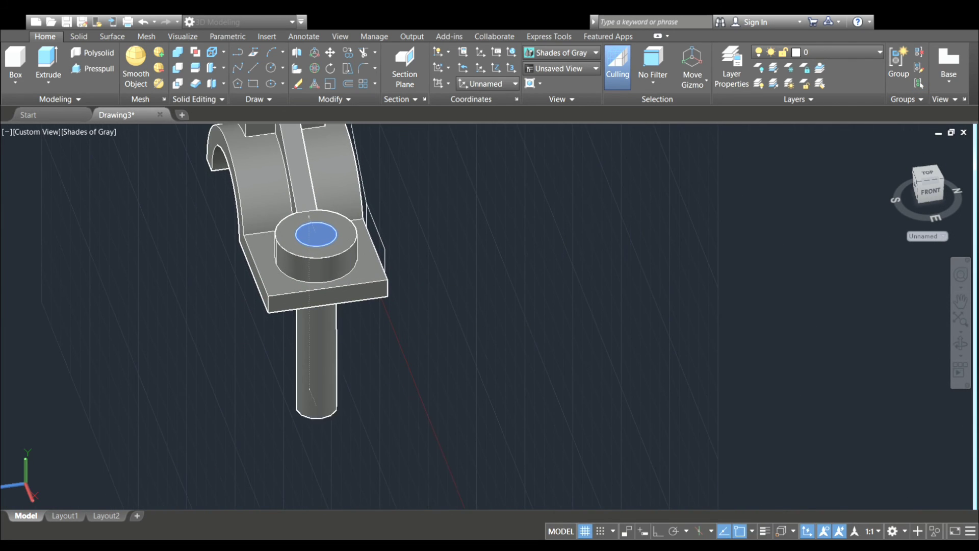
click(344, 425)
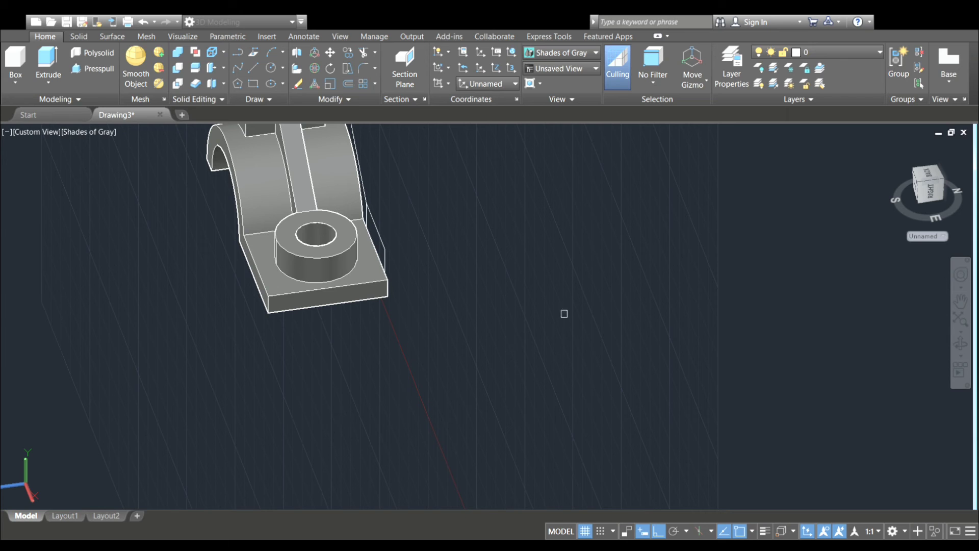
mouse_move(481, 306)
shift+middle_down()
mouse_move(490, 413)
mouse_move(508, 390)
mouse_move(531, 306)
shift+middle_up()
scroll(531, 306, down, 3)
key(Escape)
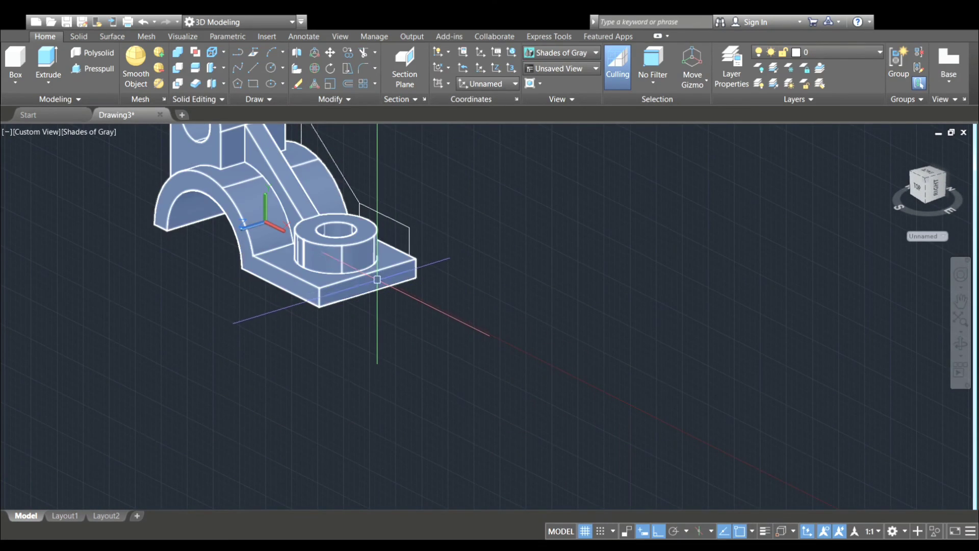
Move the bracket solid by its base corner to a spot beside the 2D wireframe.
click(349, 271)
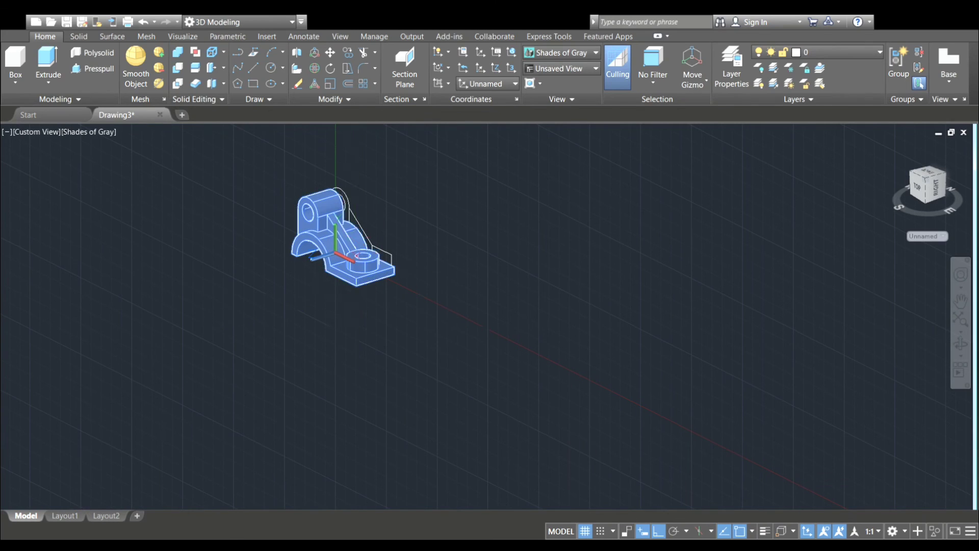
click(331, 53)
click(356, 285)
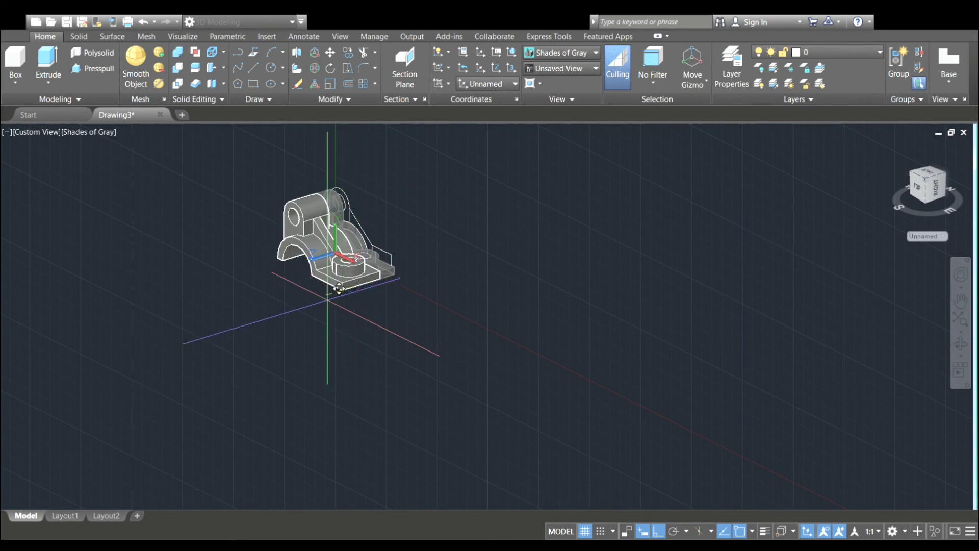
click(266, 314)
scroll(334, 245, up, 2)
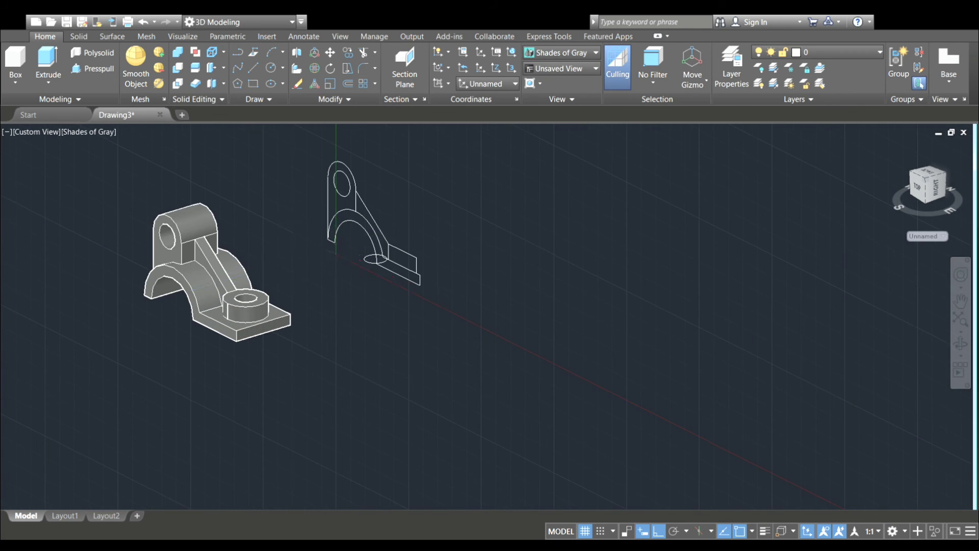
scroll(334, 244, up, 1)
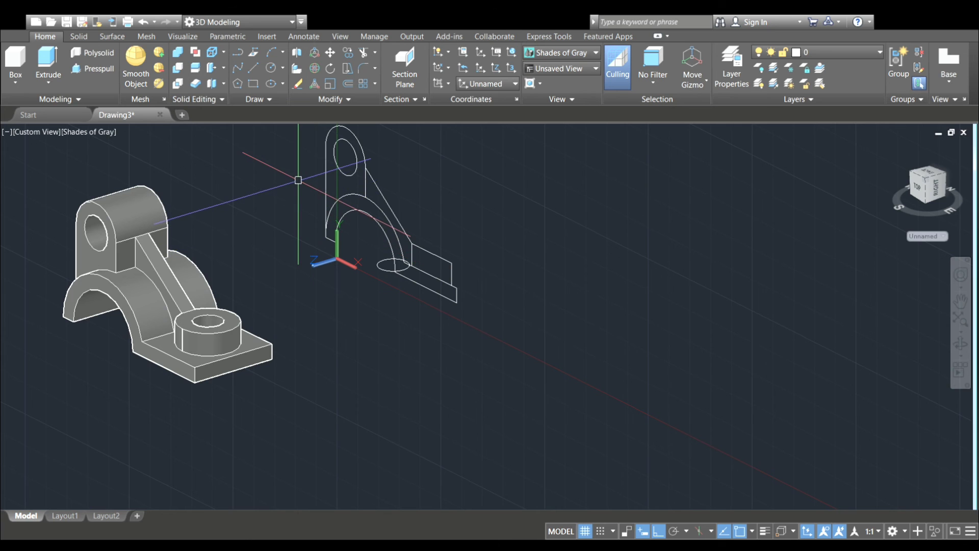
scroll(297, 181, down, 2)
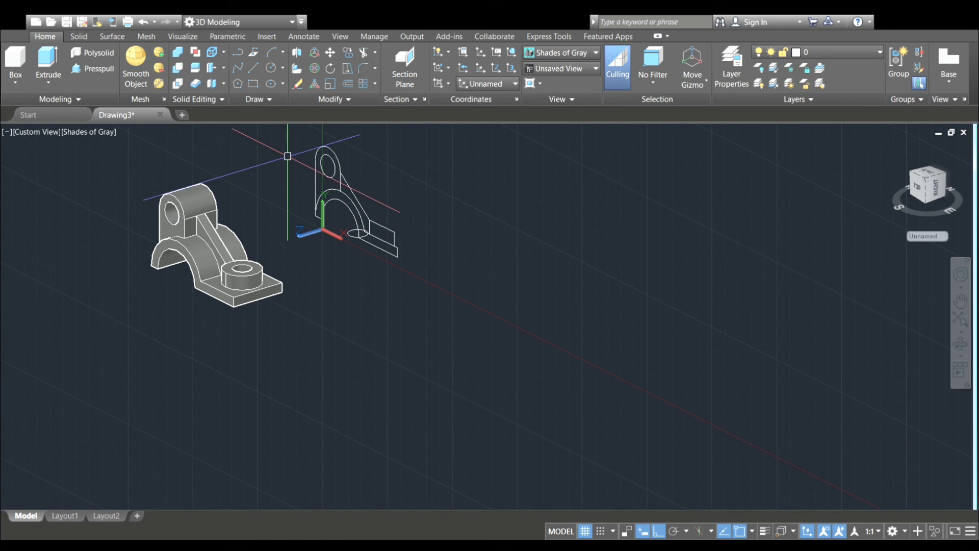
shift+middle_drag(330, 363, 280, 393)
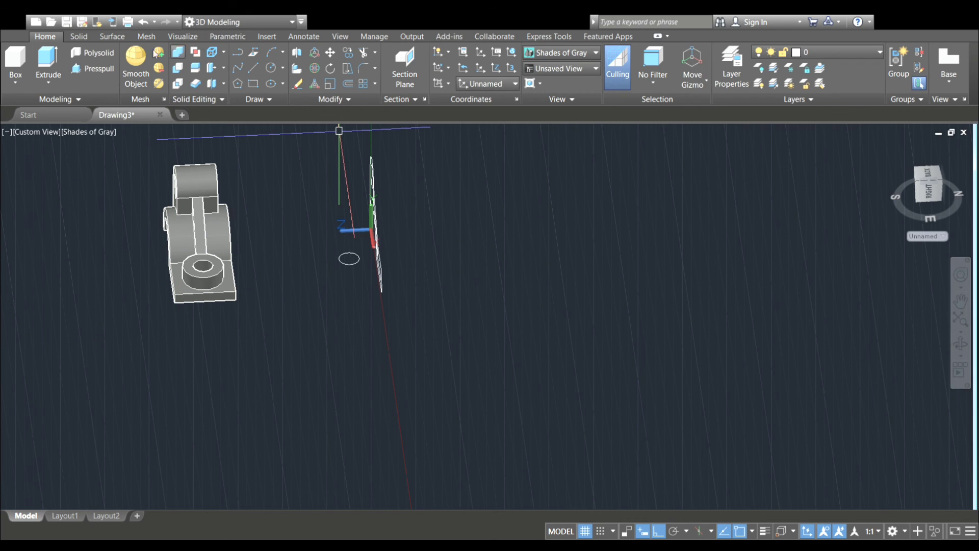
Show the Solid tab tools and orbit and pan to frame the bracket and profile.
click(79, 36)
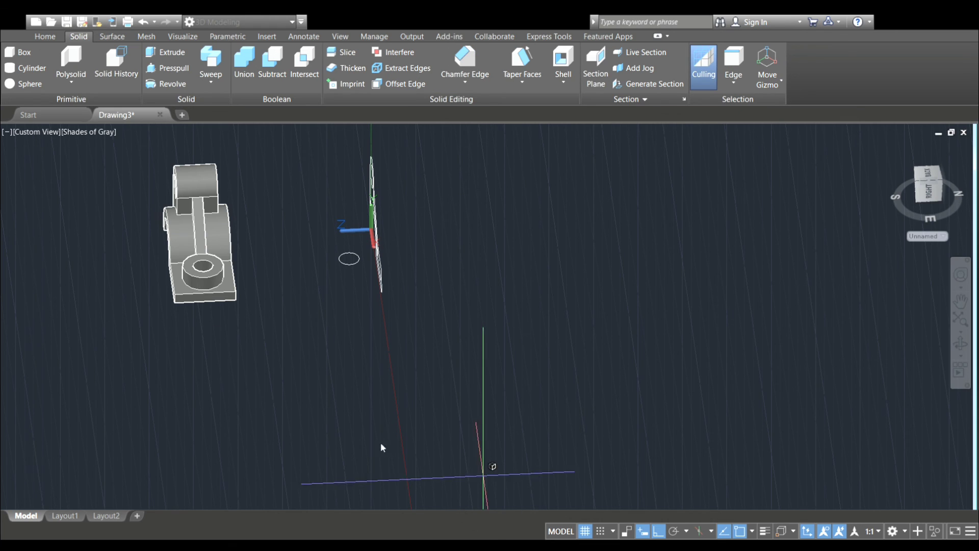
mouse_move(182, 344)
middle_down()
mouse_move(233, 354)
mouse_move(312, 346)
middle_up()
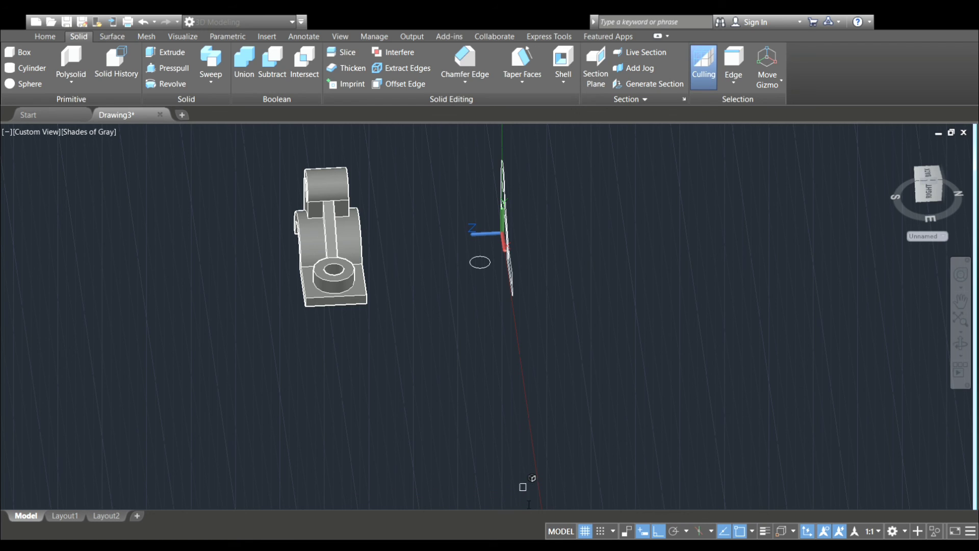
shift+middle_drag(308, 329, 404, 316)
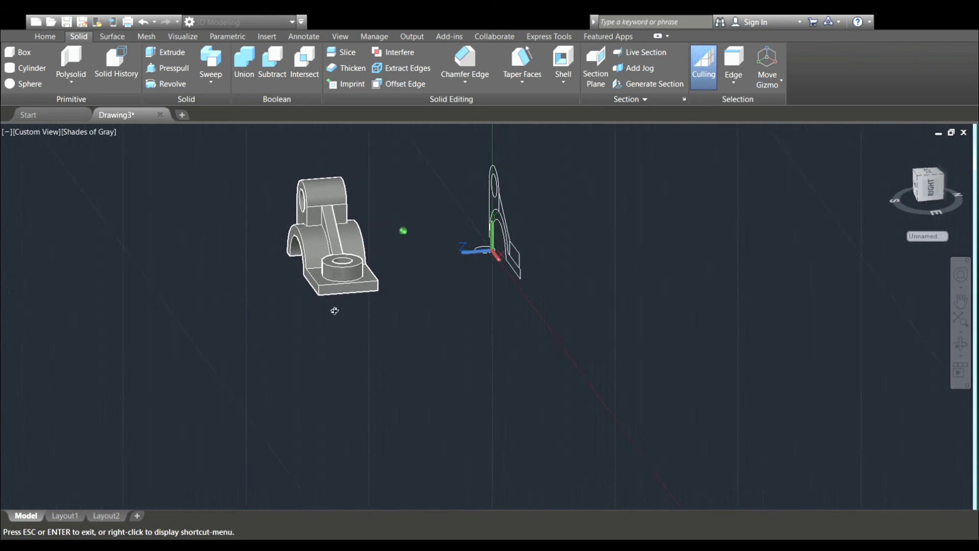
scroll(405, 315, up, 3)
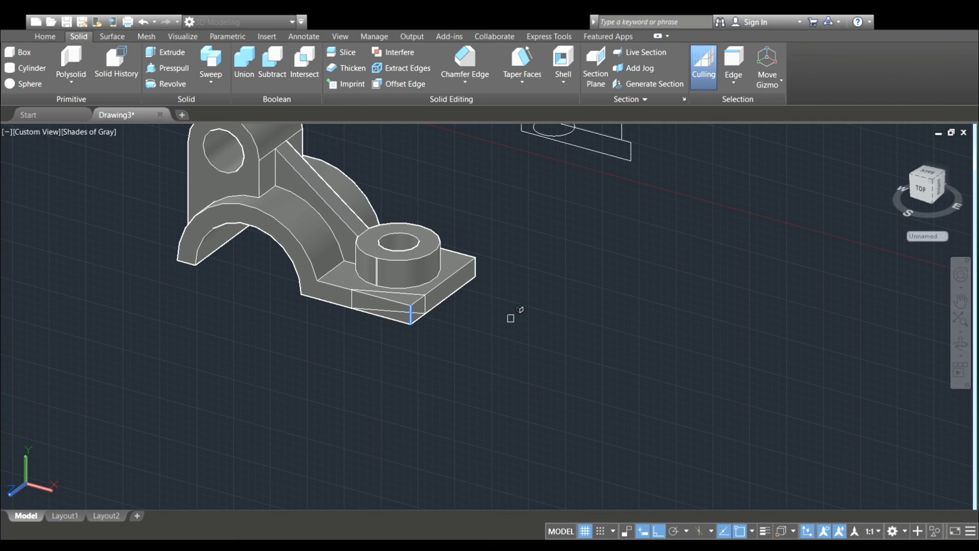
key(Escape)
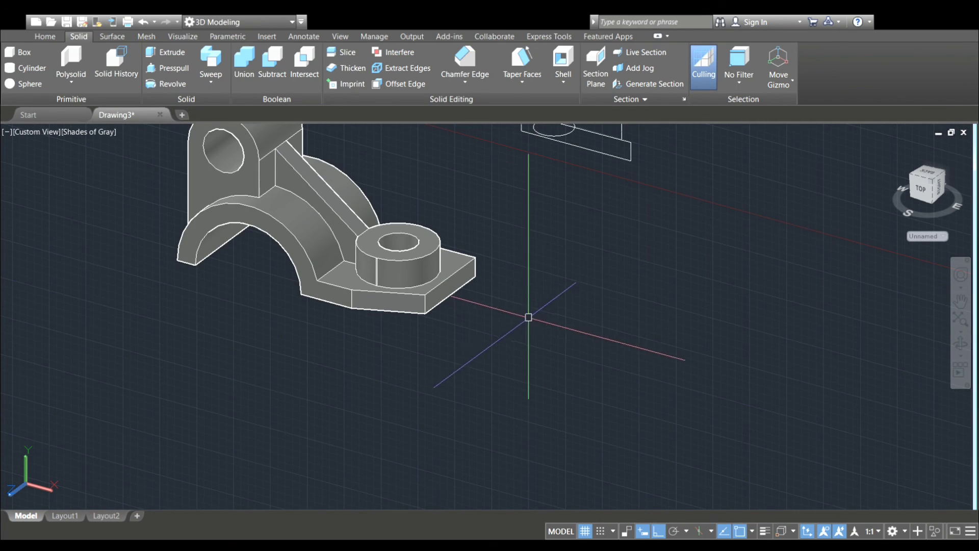
shift+middle_drag(469, 323, 400, 348)
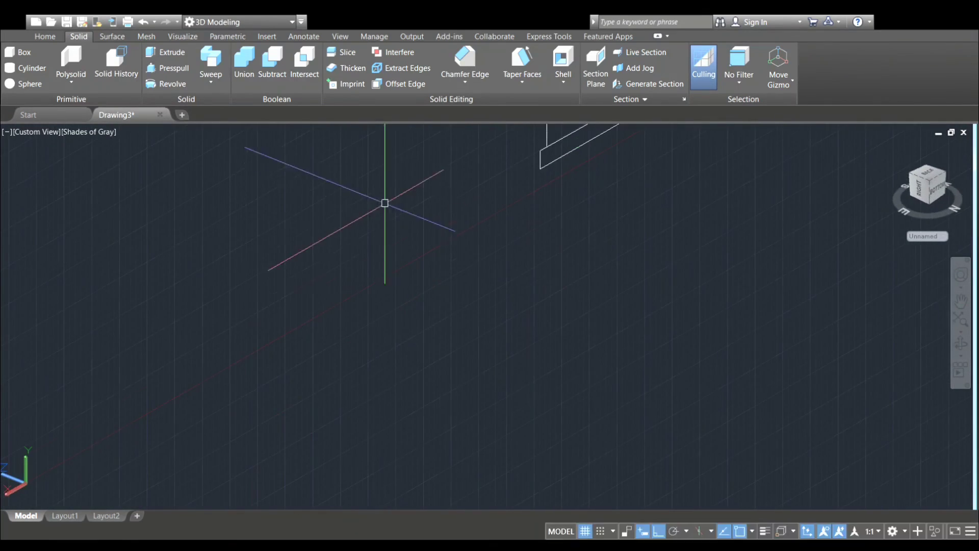
scroll(385, 201, down, 5)
middle_drag(386, 252, 343, 284)
scroll(343, 284, up, 3)
scroll(339, 357, up, 3)
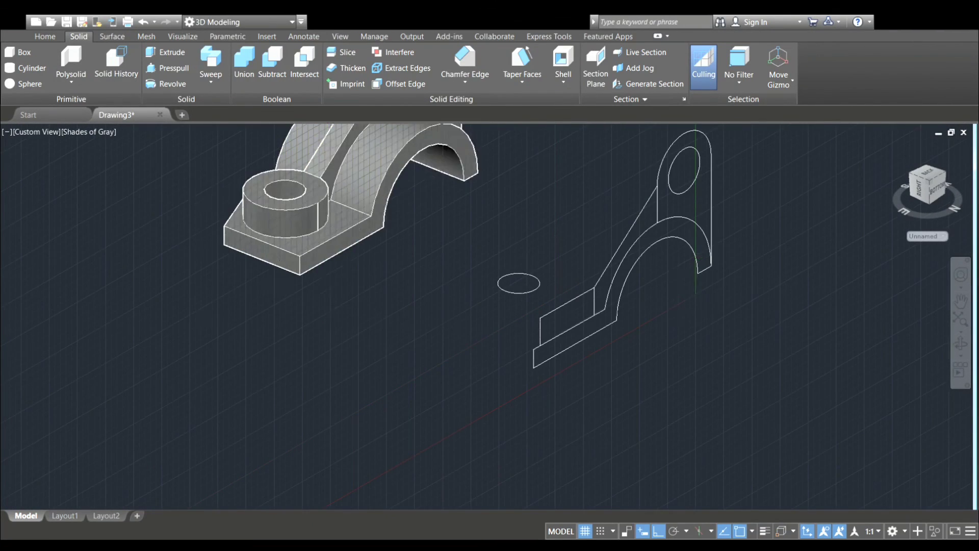
Chamfer the base plate's vertical front corner edge.
key(Return)
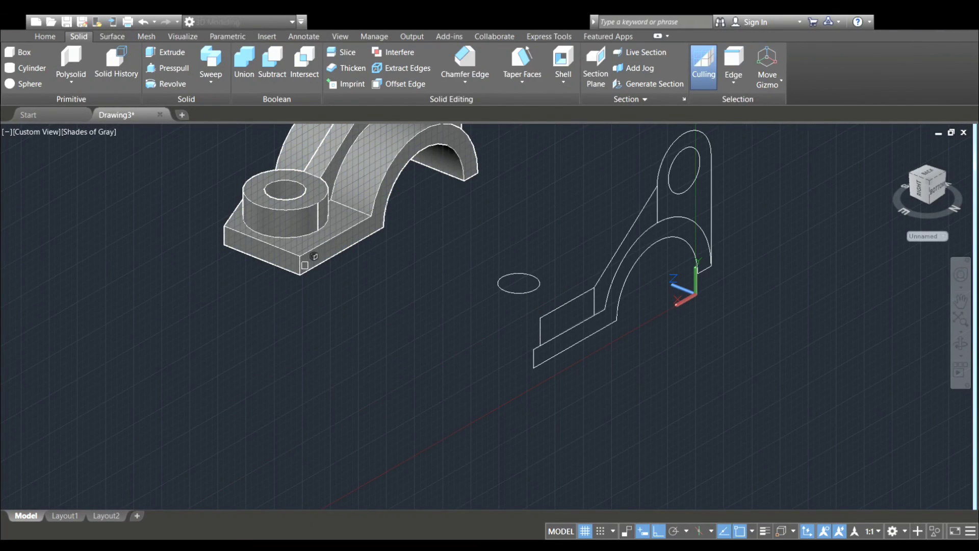
click(301, 263)
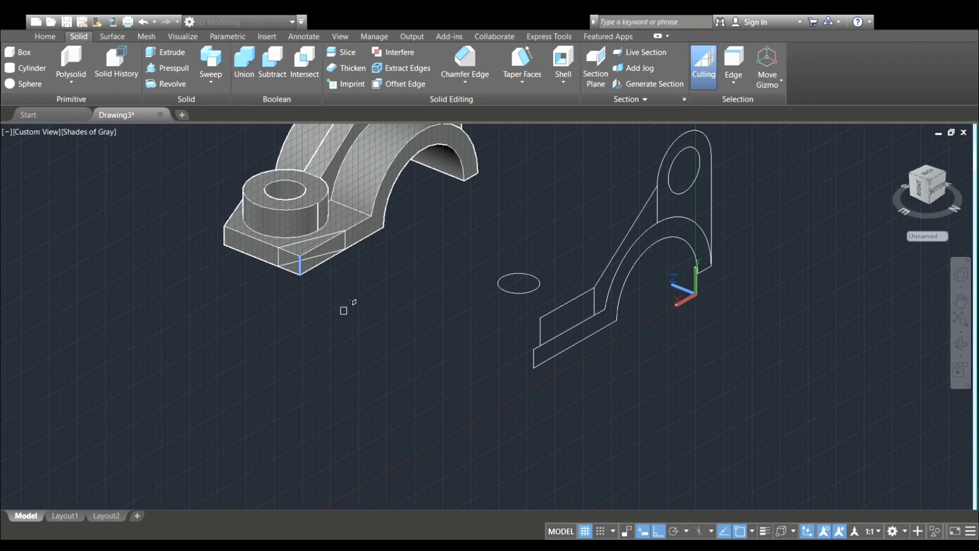
key(Return)
key(Return)
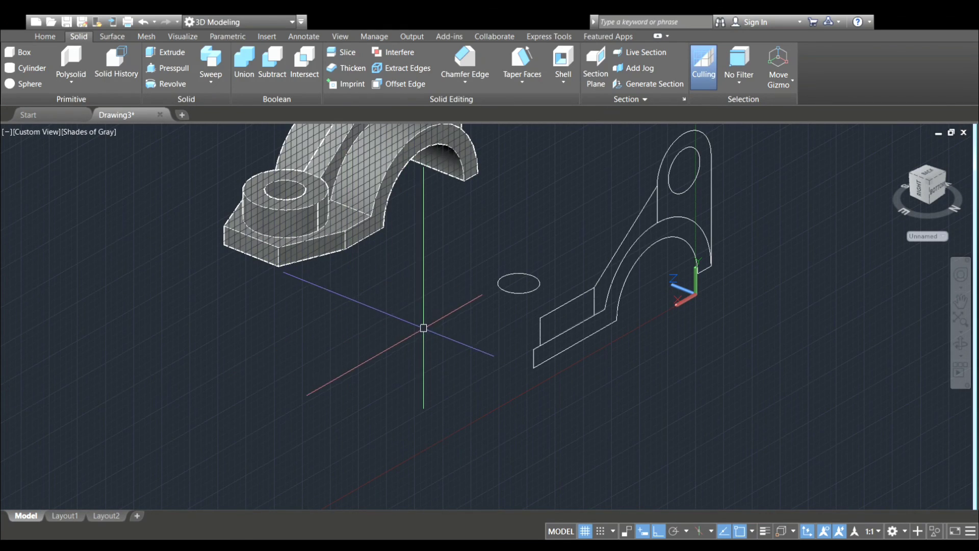
mouse_move(423, 330)
shift+middle_down()
mouse_move(601, 337)
mouse_move(598, 321)
shift+middle_up()
scroll(587, 312, down, 3)
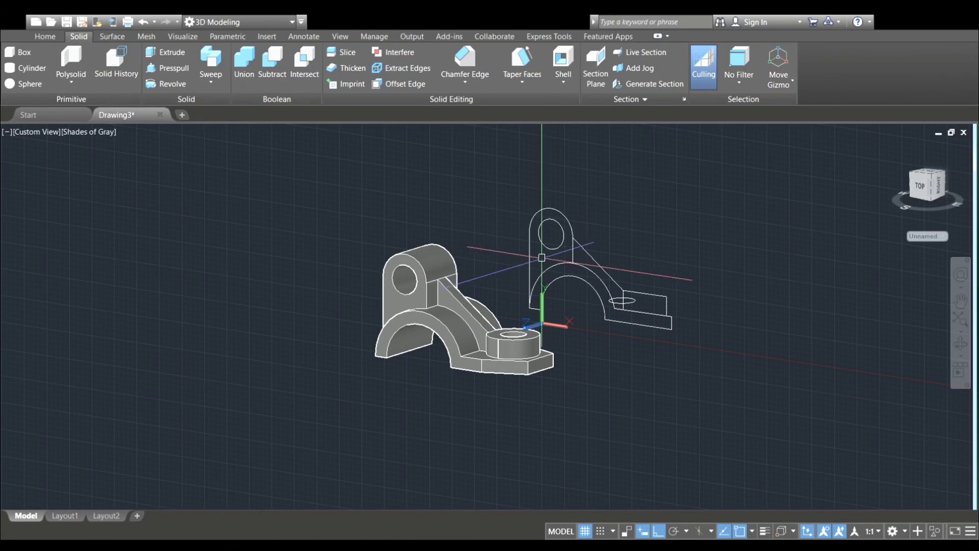
Window-select the 2D reference profile and delete it.
click(492, 203)
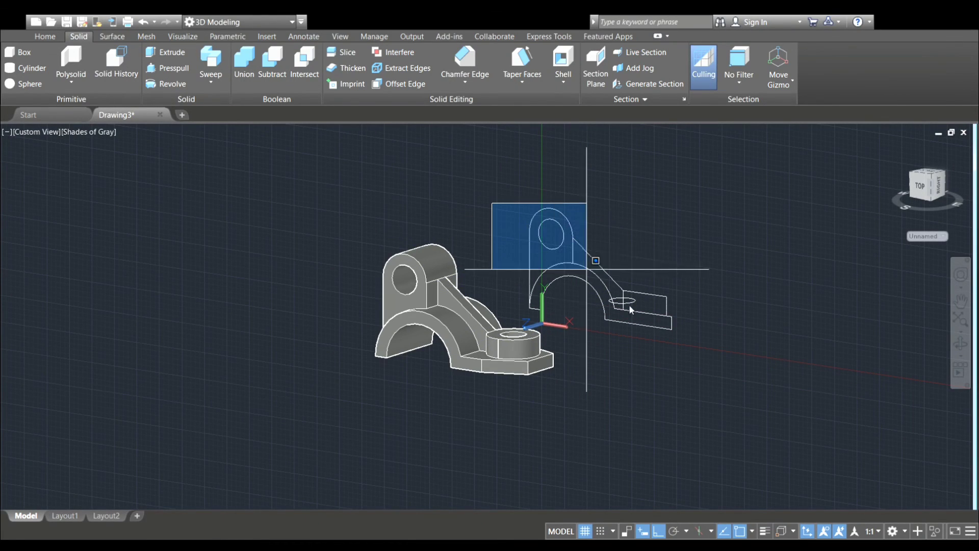
click(726, 374)
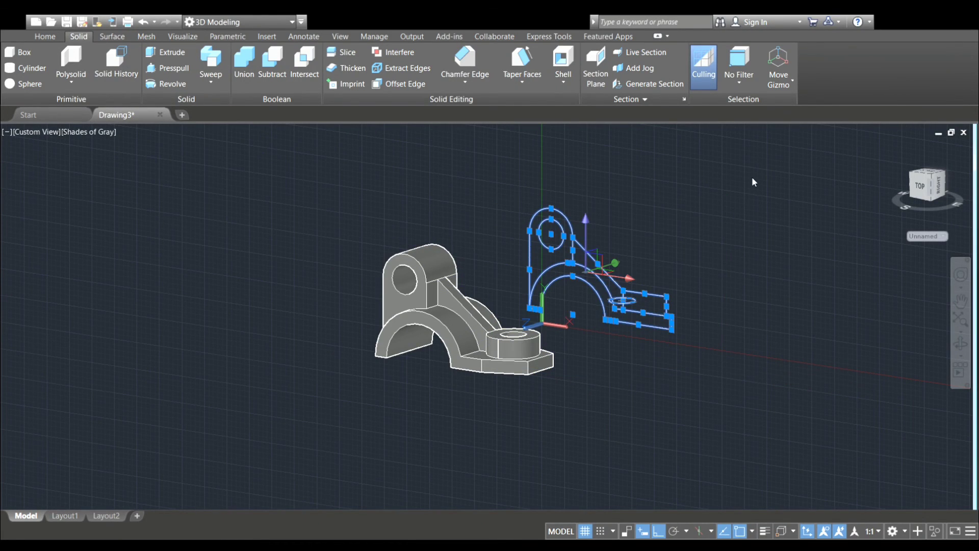
key(Delete)
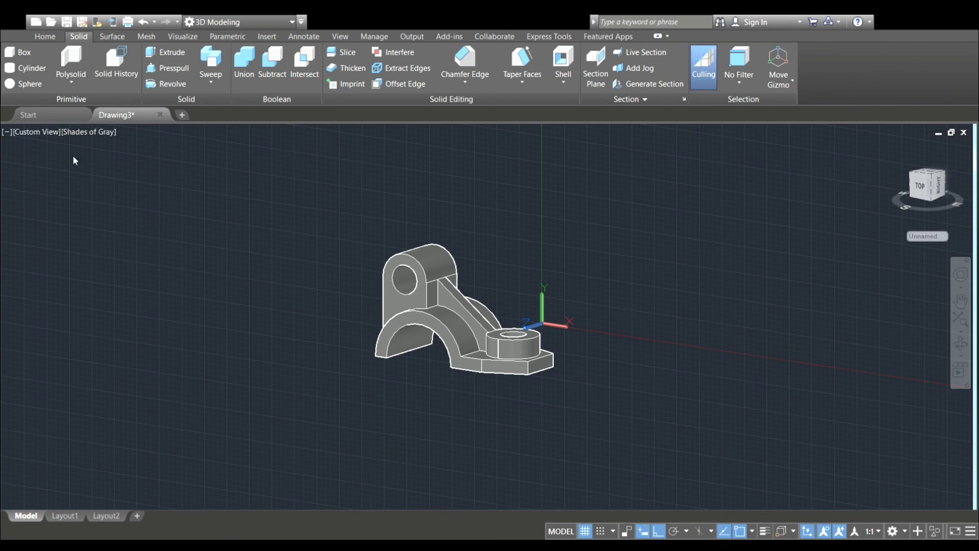
Switch the visual style to Realistic, hide the grid and frame the bracket.
click(89, 132)
click(102, 179)
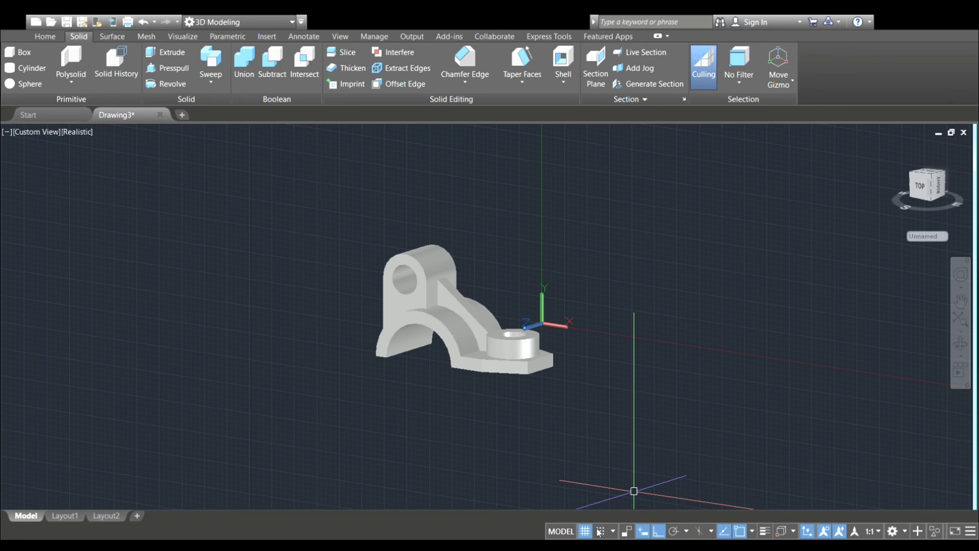
click(581, 534)
scroll(594, 377, up, 3)
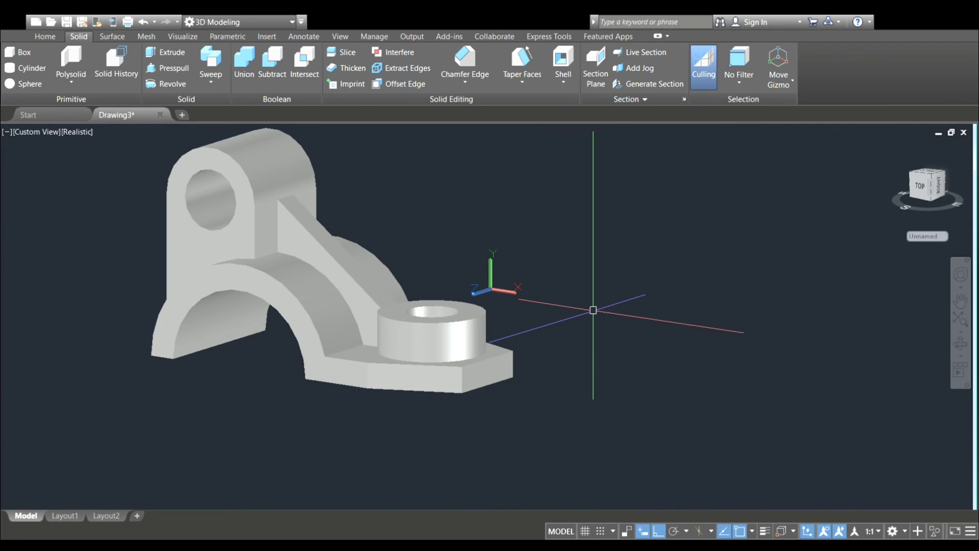
middle_drag(594, 309, 576, 354)
key(Escape)
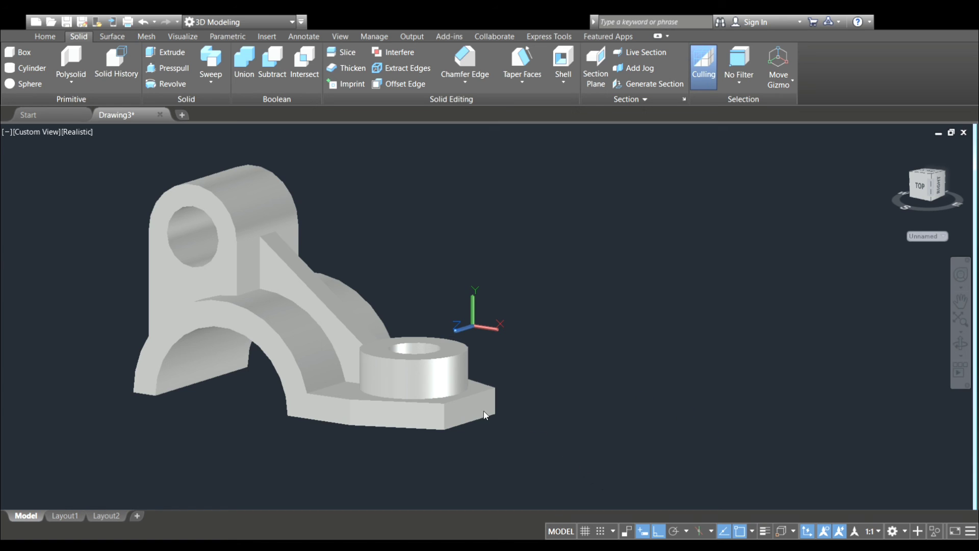
Select the bracket solid to make it yellow, then orbit and zoom to inspect it.
click(445, 397)
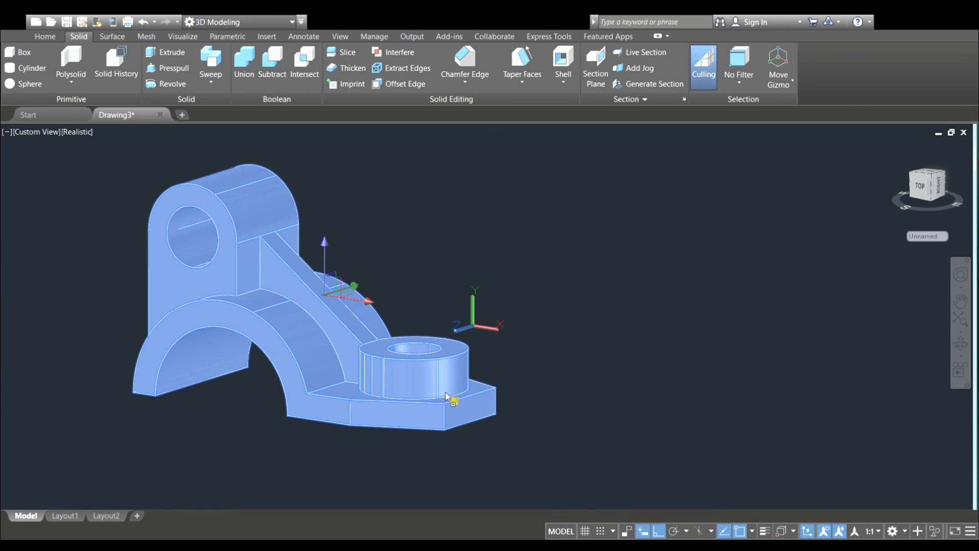
shift+middle_drag(607, 264, 367, 287)
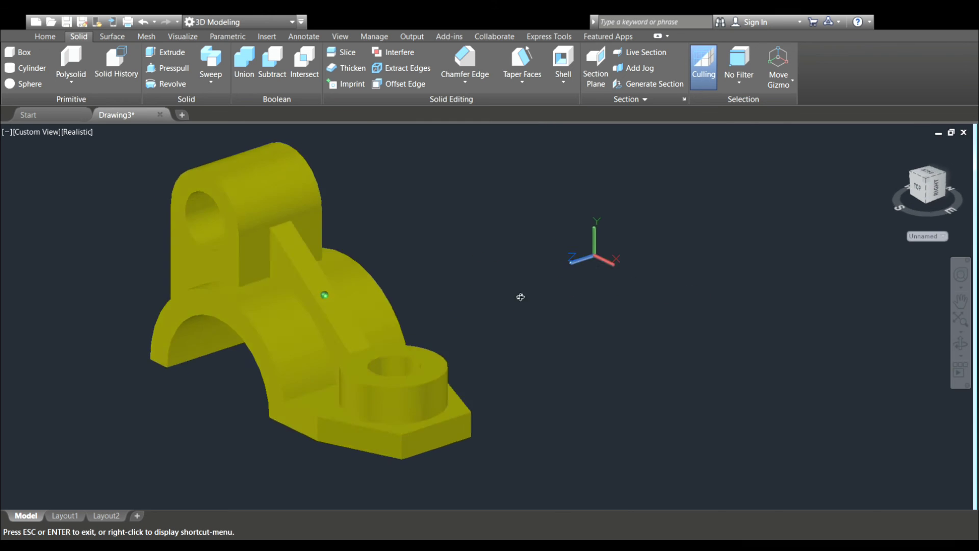
key(Escape)
scroll(610, 223, up, 2)
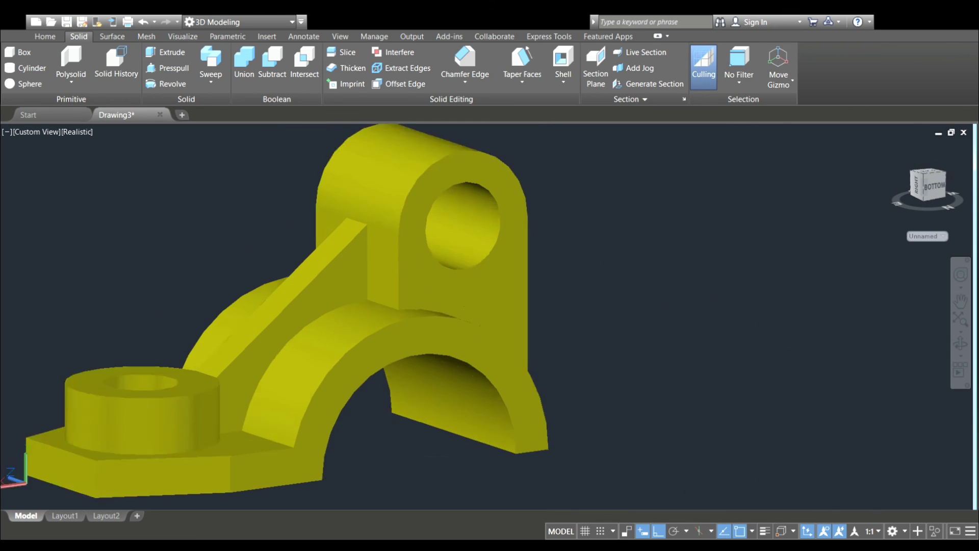
scroll(610, 223, up, 3)
scroll(610, 223, down, 5)
mouse_move(610, 223)
shift+middle_down()
mouse_move(572, 226)
mouse_move(585, 249)
mouse_move(561, 240)
shift+middle_up()
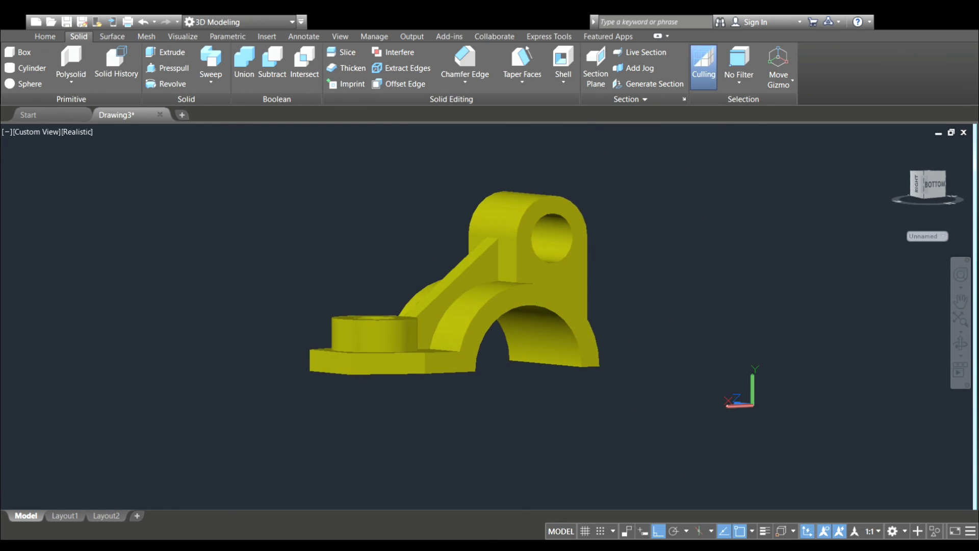
scroll(399, 214, up, 2)
scroll(398, 214, up, 2)
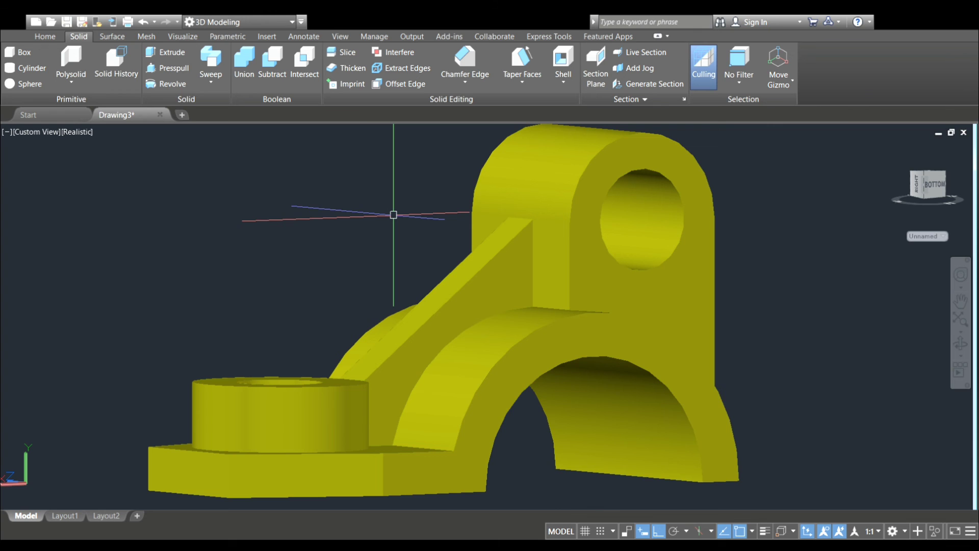
scroll(393, 214, down, 2)
mouse_move(389, 218)
middle_down()
mouse_move(394, 336)
mouse_move(389, 289)
mouse_move(544, 326)
mouse_move(601, 290)
mouse_move(579, 254)
mouse_move(627, 262)
mouse_move(556, 258)
middle_up()
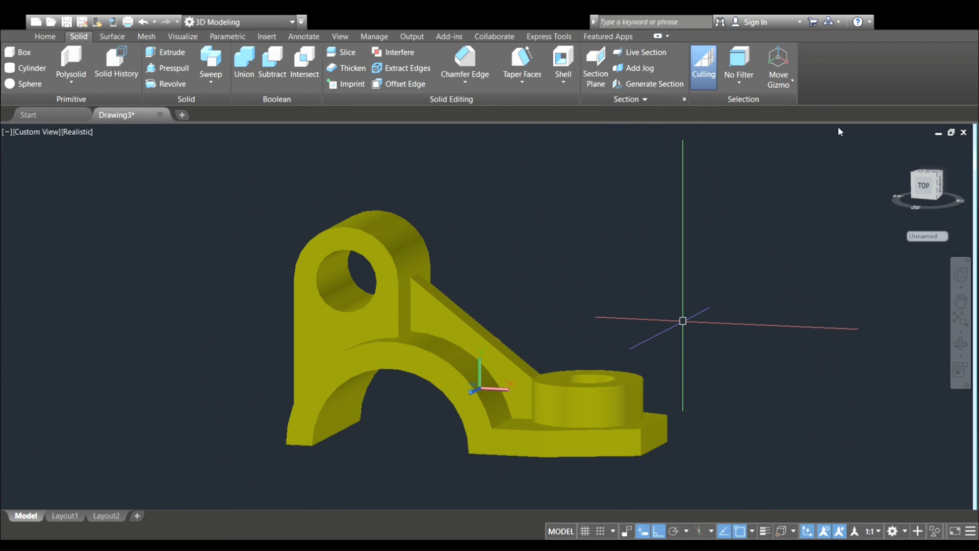